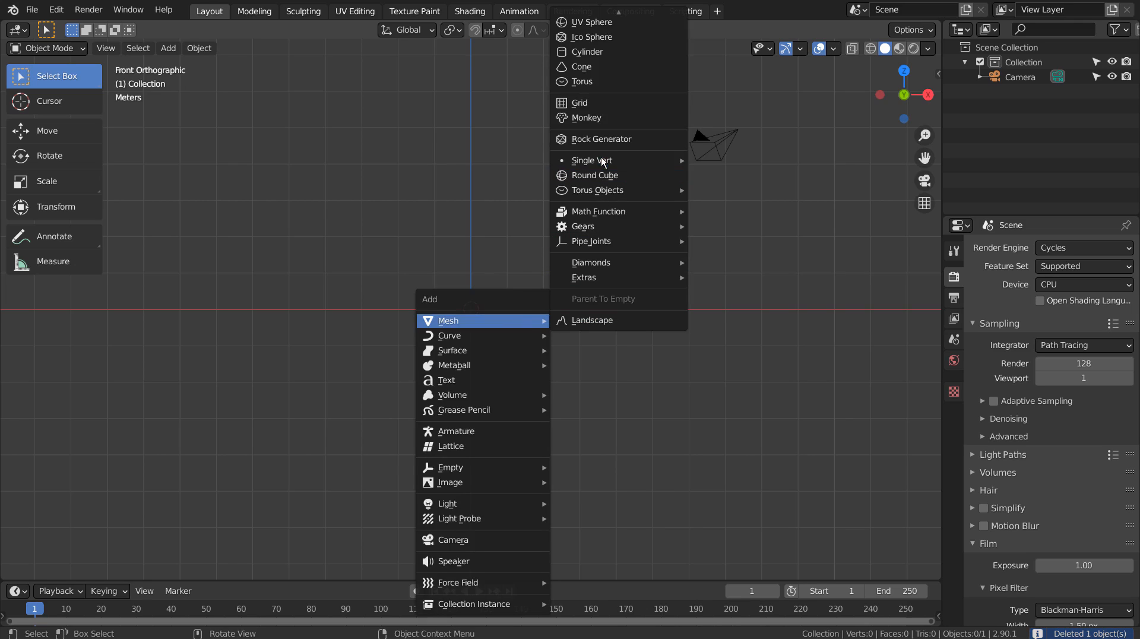
# - Add a rock with the Rock Generator and apply all of the modifiers it comes with
pyautogui.click(653, 142)
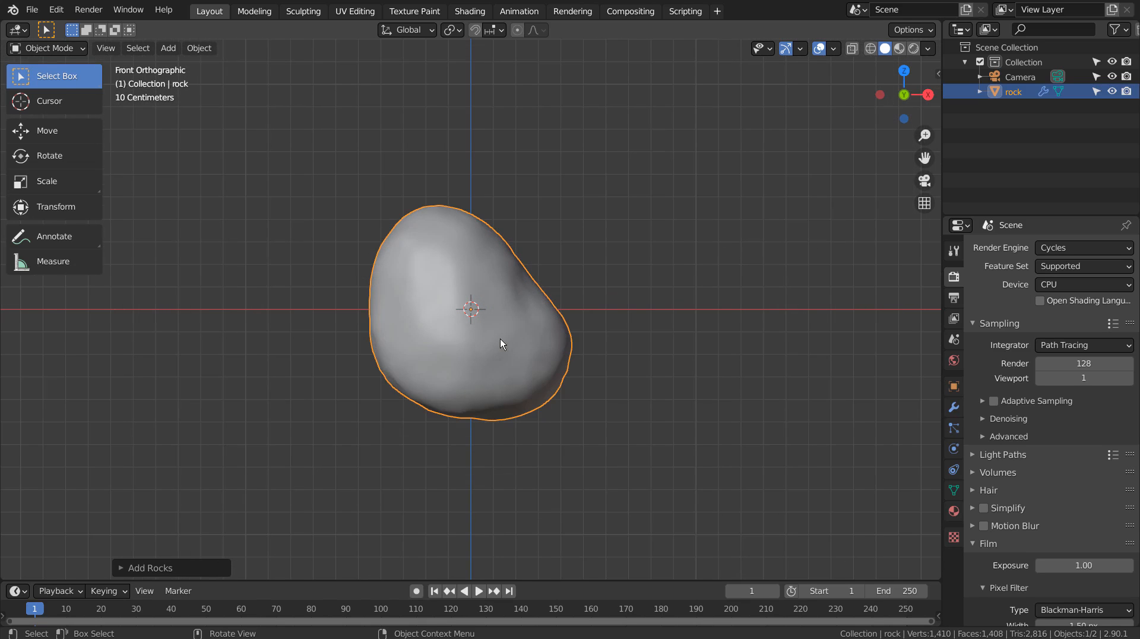
pyautogui.moveTo(544, 339); pyautogui.dragTo(610, 360, button='middle')
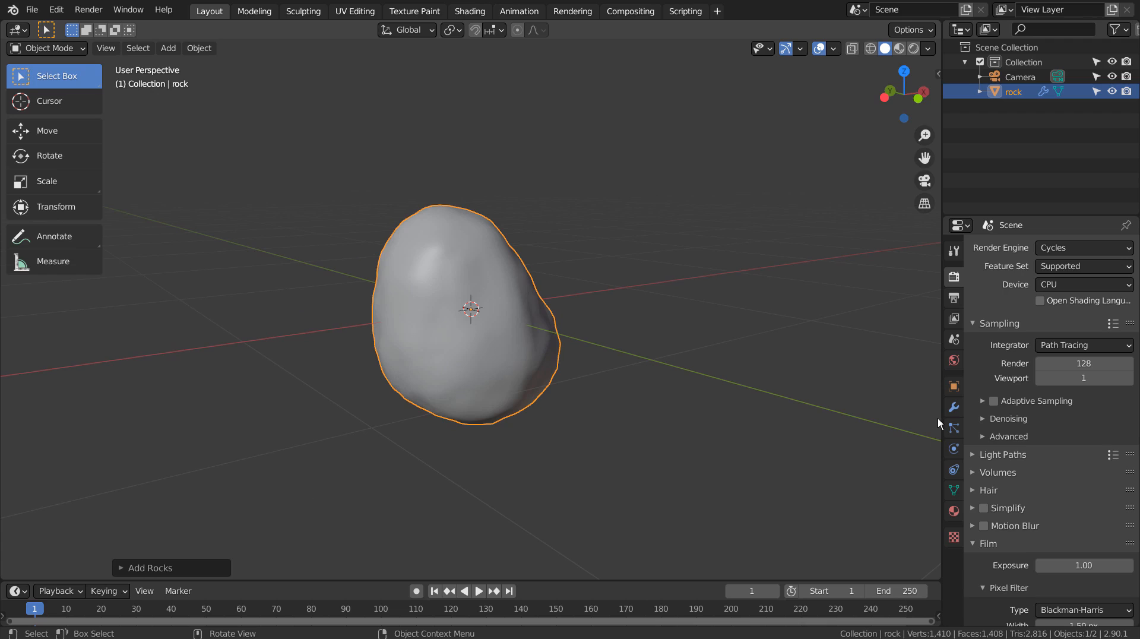
pyautogui.click(954, 407)
pyautogui.click(1024, 250)
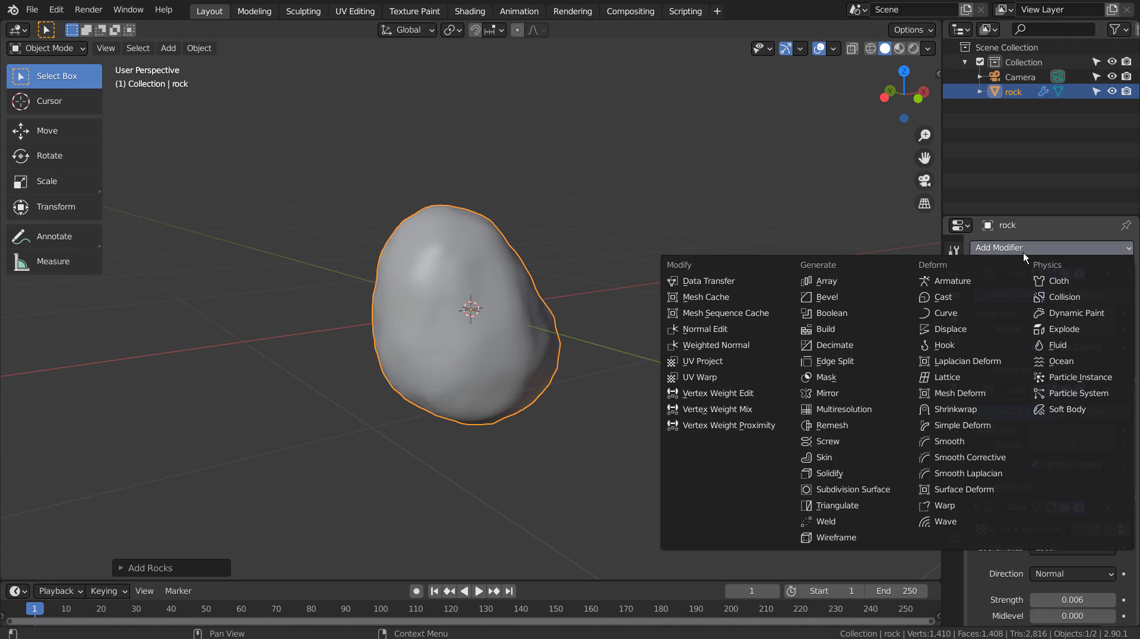
pyautogui.click(1024, 252)
pyautogui.hotkey('ctrl', 'a')
pyautogui.hotkey('ctrl', 'a')
pyautogui.hotkey('ctrl', 'a')
pyautogui.hotkey('ctrl', 'a')
pyautogui.hotkey('ctrl', 'a')
pyautogui.hotkey('ctrl', 'a')
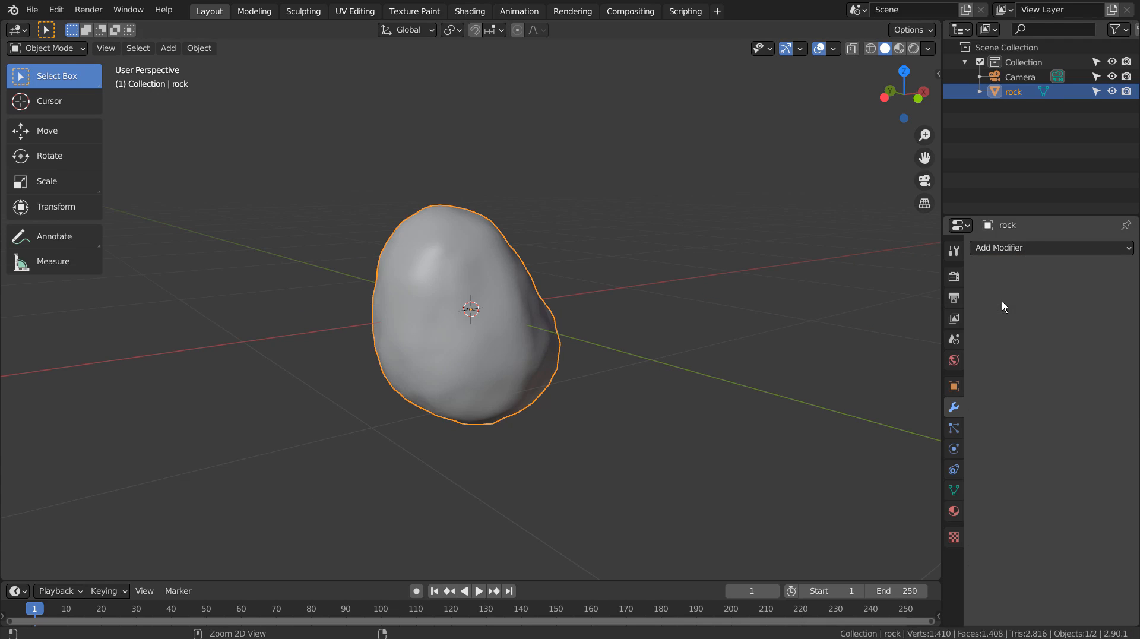
# - Add a Wireframe modifier to the rock
pyautogui.click(1002, 250)
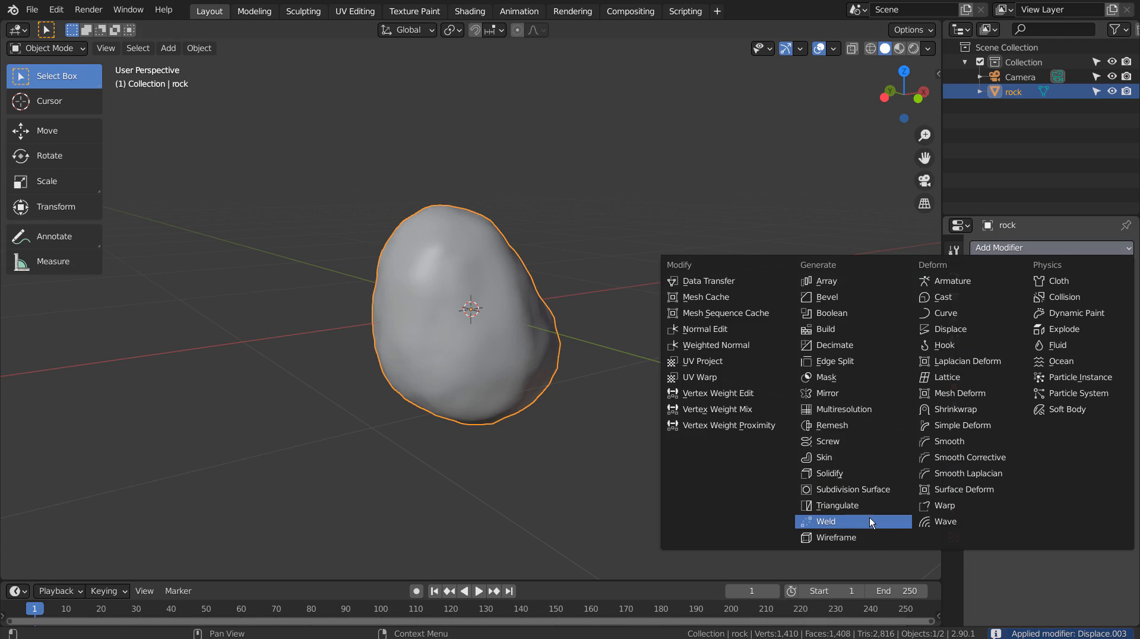
pyautogui.click(870, 536)
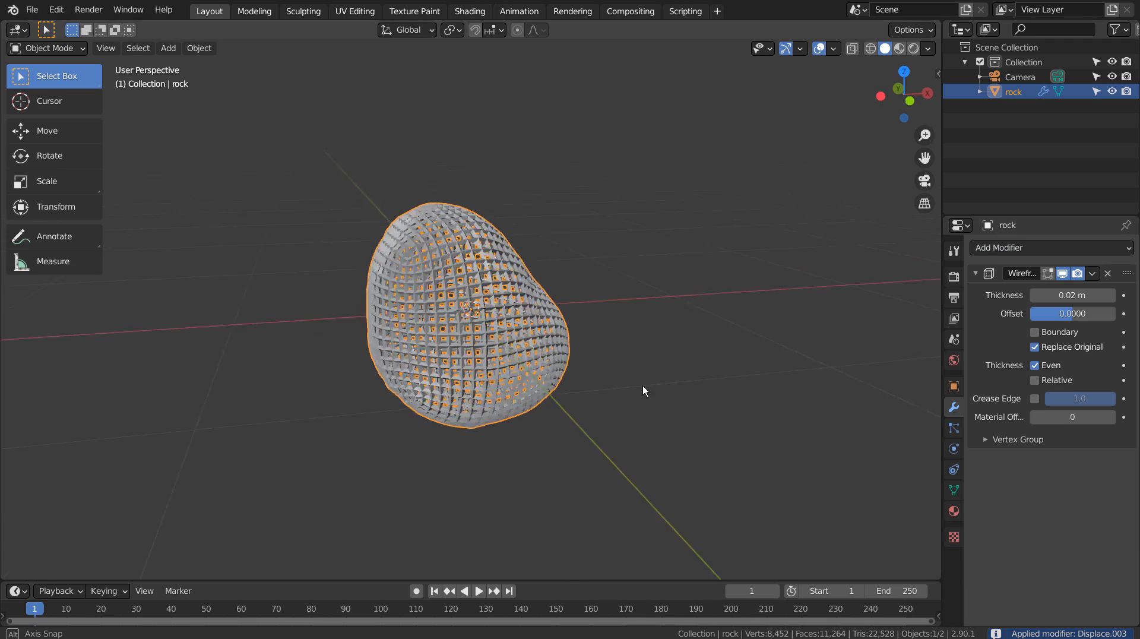
pyautogui.scroll(6, 499, 316)
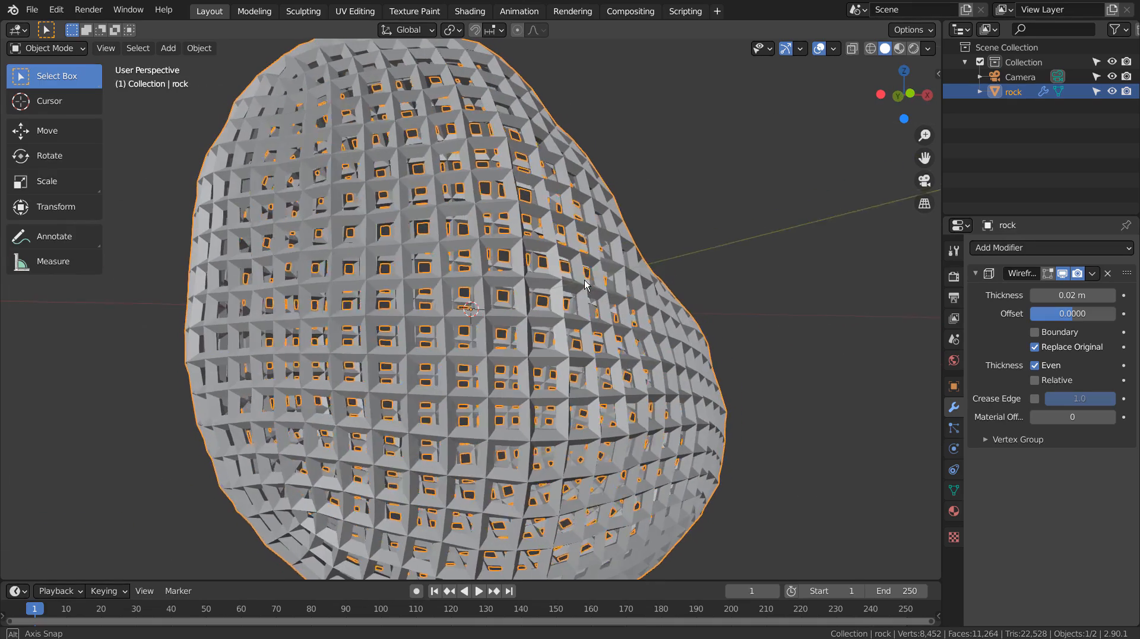
pyautogui.moveTo(585, 285); pyautogui.dragTo(817, 290, button='middle')
# - Add a Solidify modifier to the rock and set its thickness to 4.46 m
pyautogui.click(1038, 244)
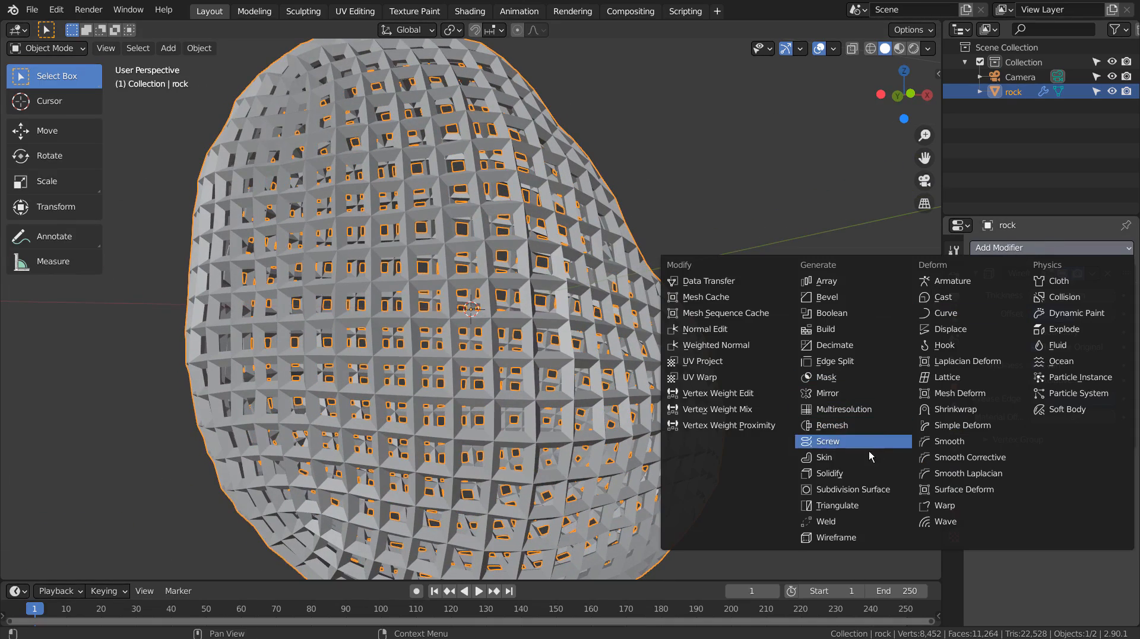
pyautogui.click(860, 473)
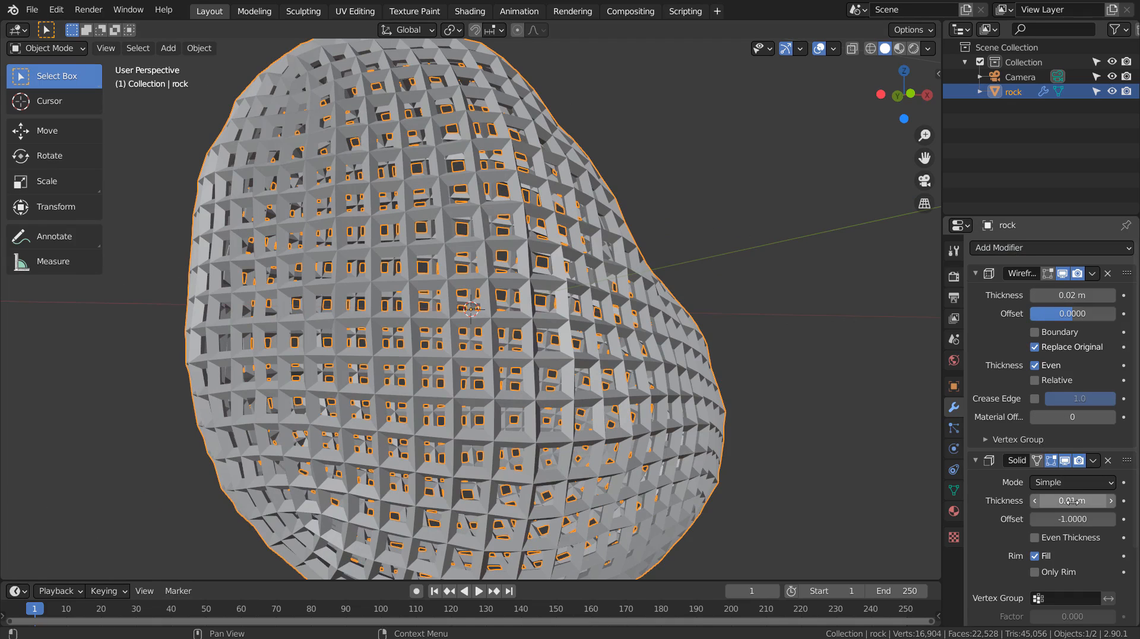
pyautogui.moveTo(1072, 501); pyautogui.dragTo(1138, 500)
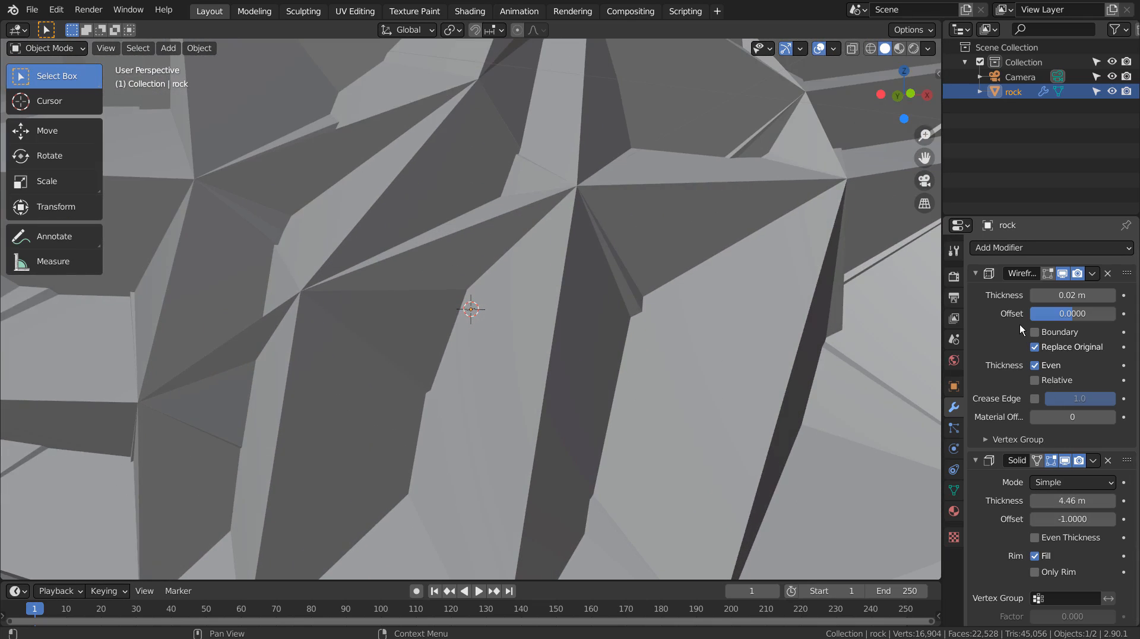
pyautogui.scroll(-3, 843, 341)
pyautogui.scroll(-2, 844, 341)
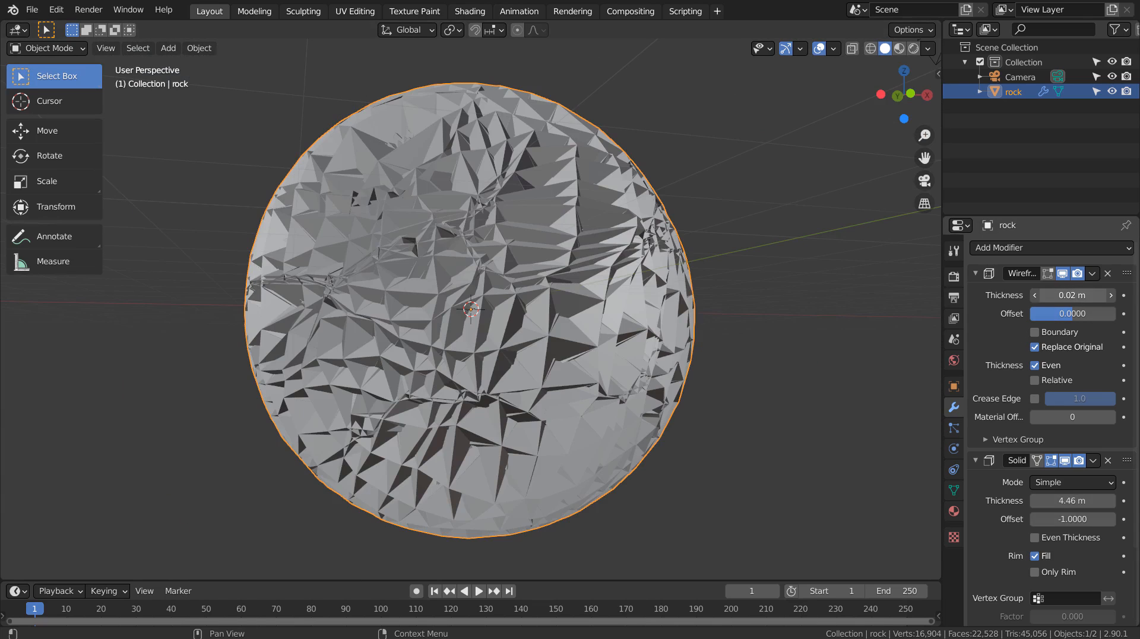
# - Set the Wireframe modifier's thickness to 0.0913 m
pyautogui.moveTo(1073, 295)
pyautogui.mouseDown()
pyautogui.moveTo(1045, 295)
pyautogui.moveTo(1071, 295)
pyautogui.mouseUp()
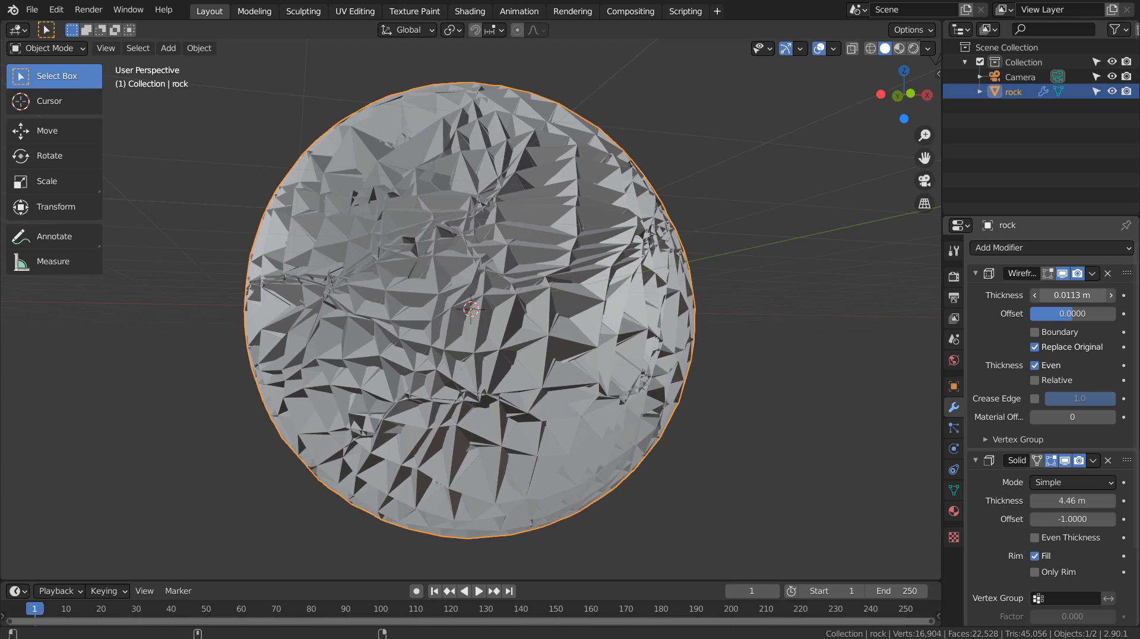
pyautogui.moveTo(1073, 296); pyautogui.dragTo(1098, 295)
pyautogui.scroll(6, 436, 271)
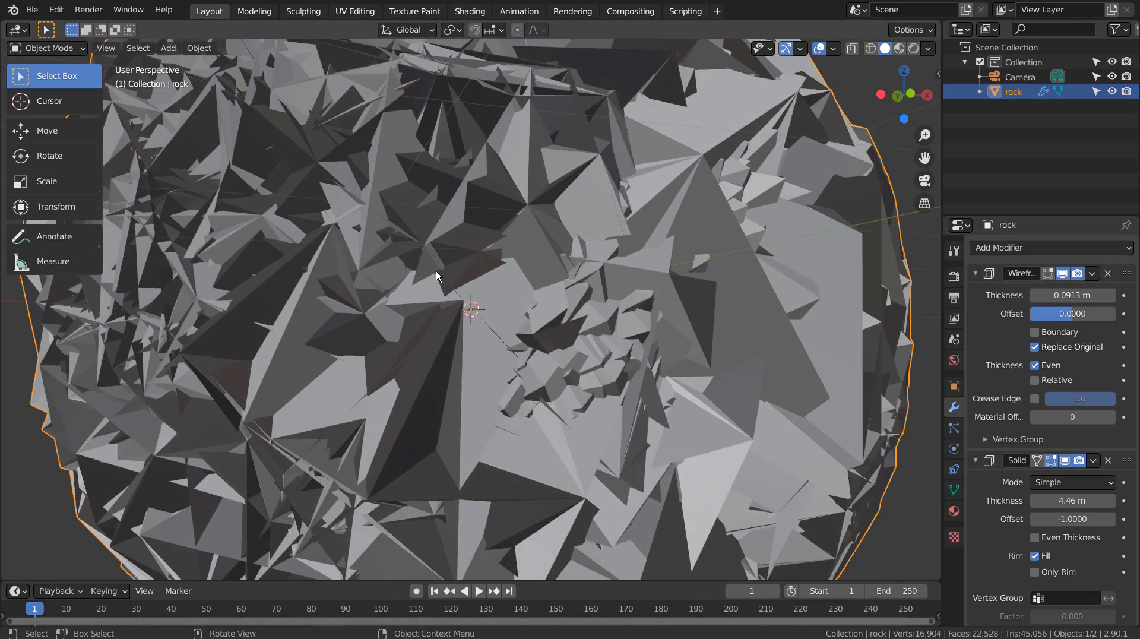
# - Preview the rock in Rendered shading and switch the viewport to Material Preview
pyautogui.moveTo(436, 271); pyautogui.dragTo(500, 267, button='middle')
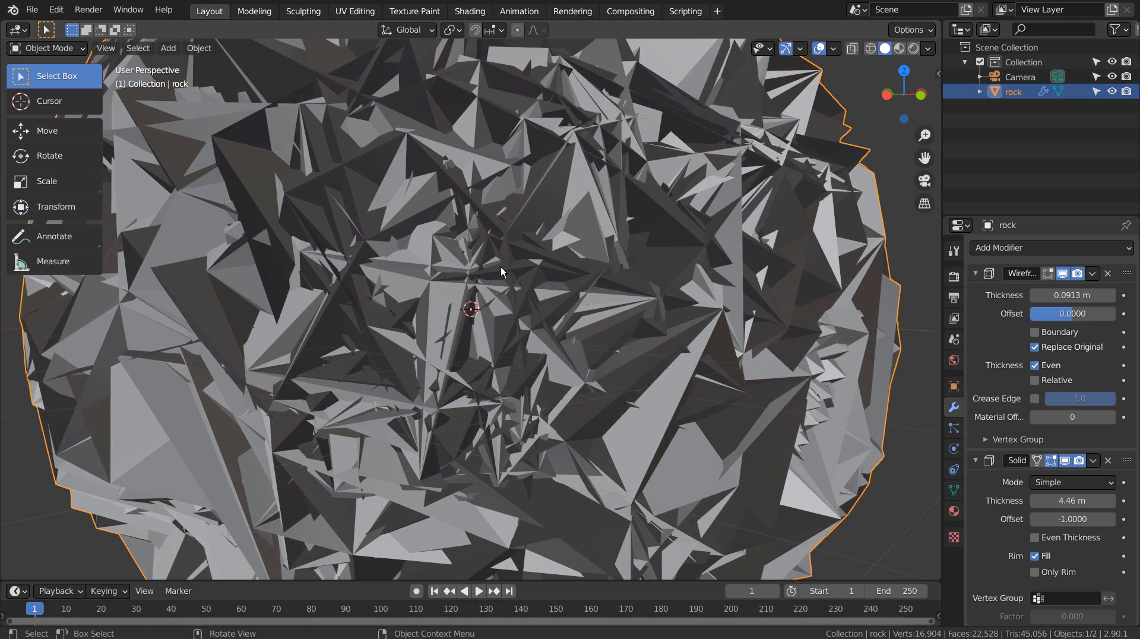
pyautogui.click(914, 49)
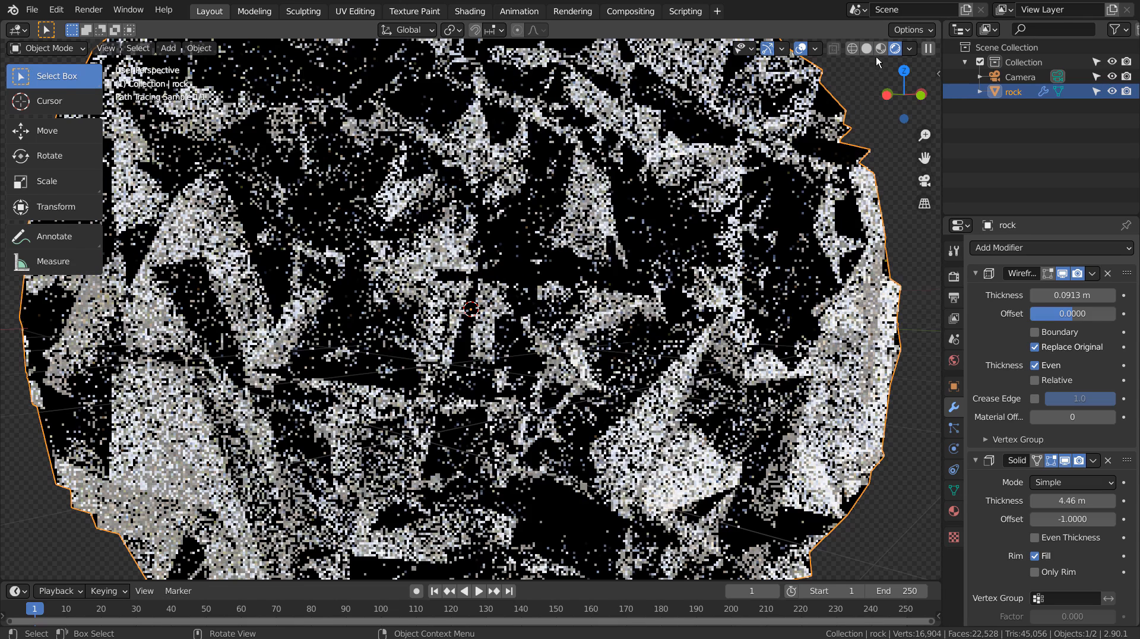
pyautogui.click(879, 49)
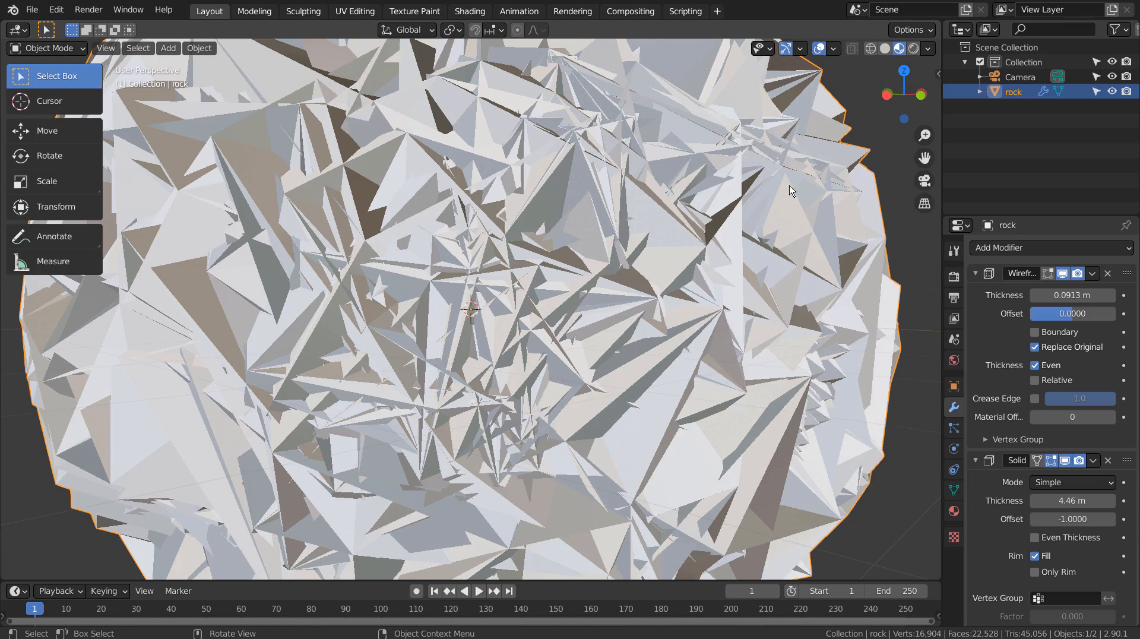
# - Apply the Wireframe and Solidify modifiers to the rock
pyautogui.scroll(-5, 757, 252)
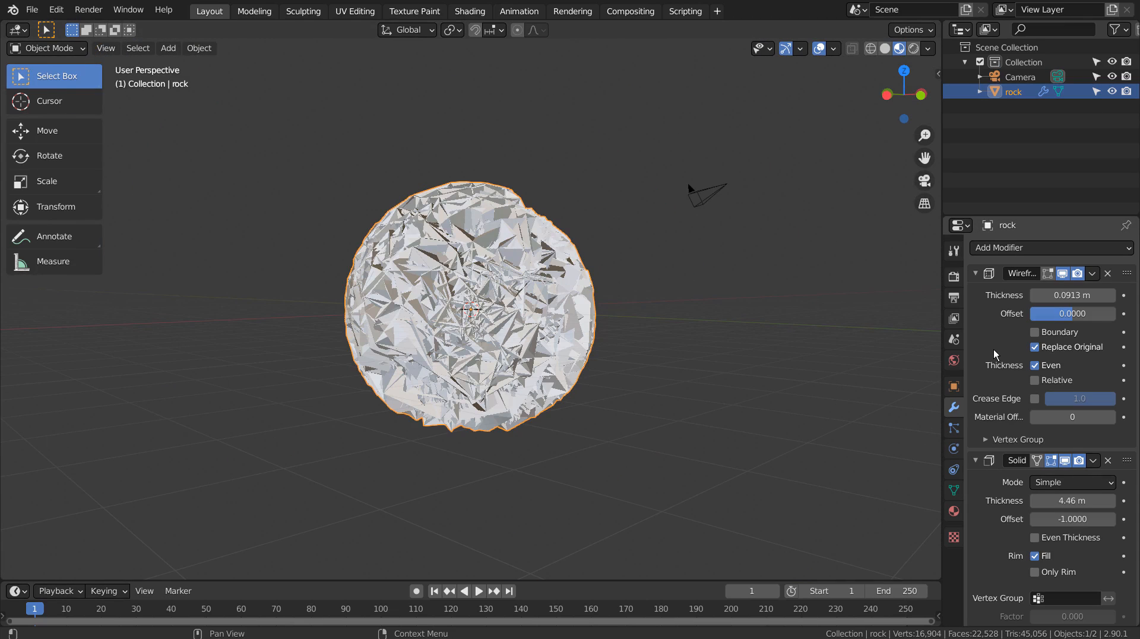
pyautogui.hotkey('ctrl', 'a')
pyautogui.hotkey('ctrl', 'a')
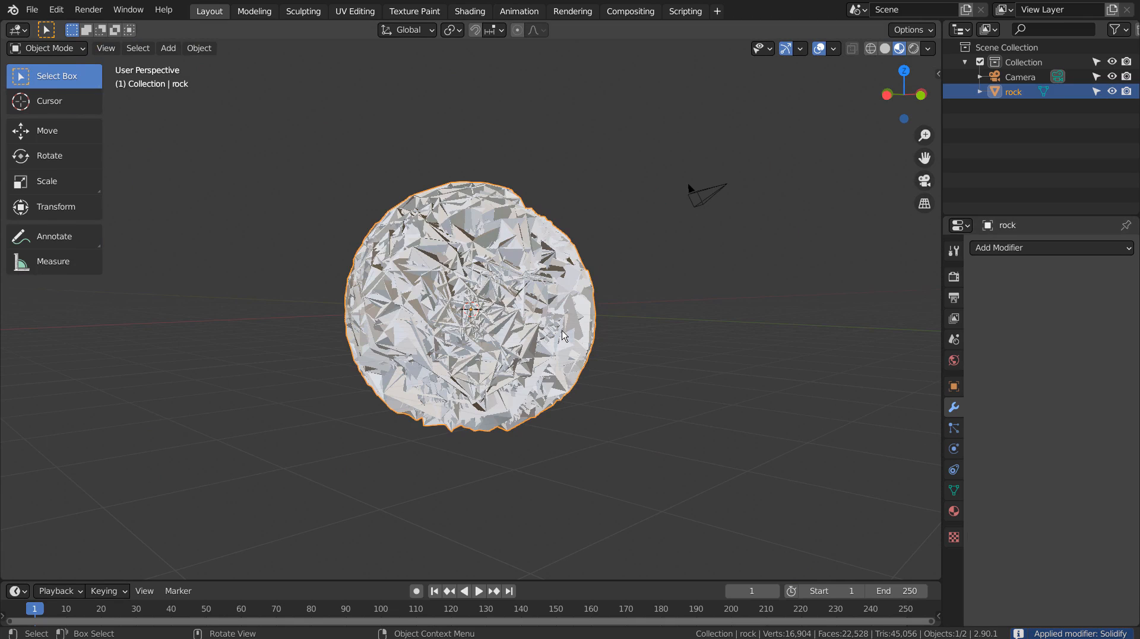
# - Enter Edit Mode on the rock and randomly select 9.091% of its faces
pyautogui.press('Tab')
pyautogui.scroll(2, 563, 336)
pyautogui.press('3')
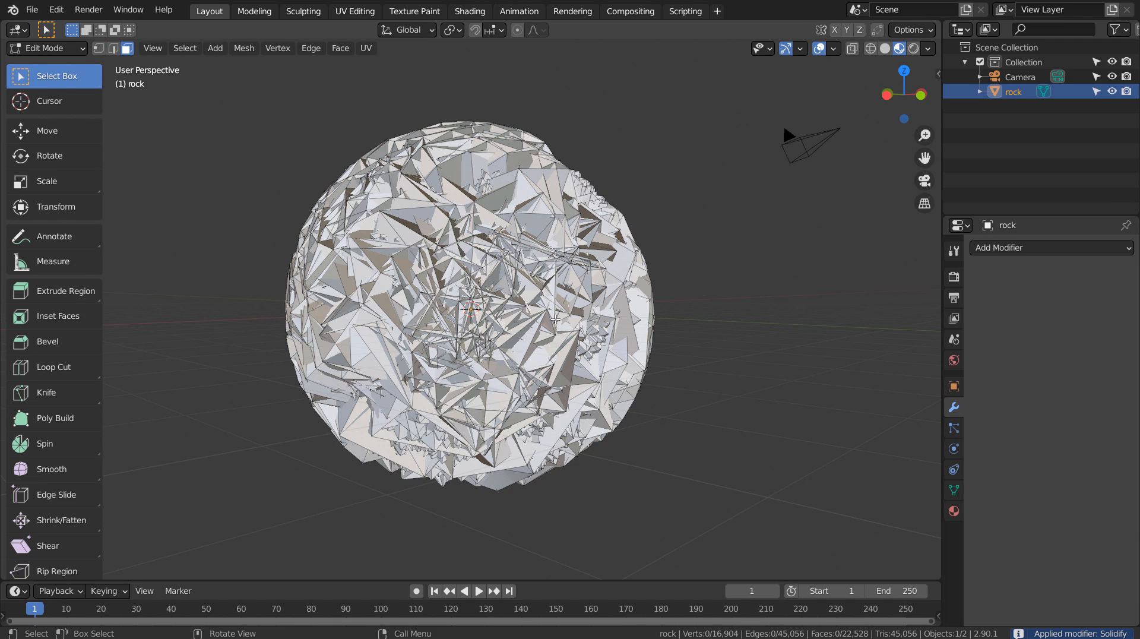
pyautogui.click(183, 47)
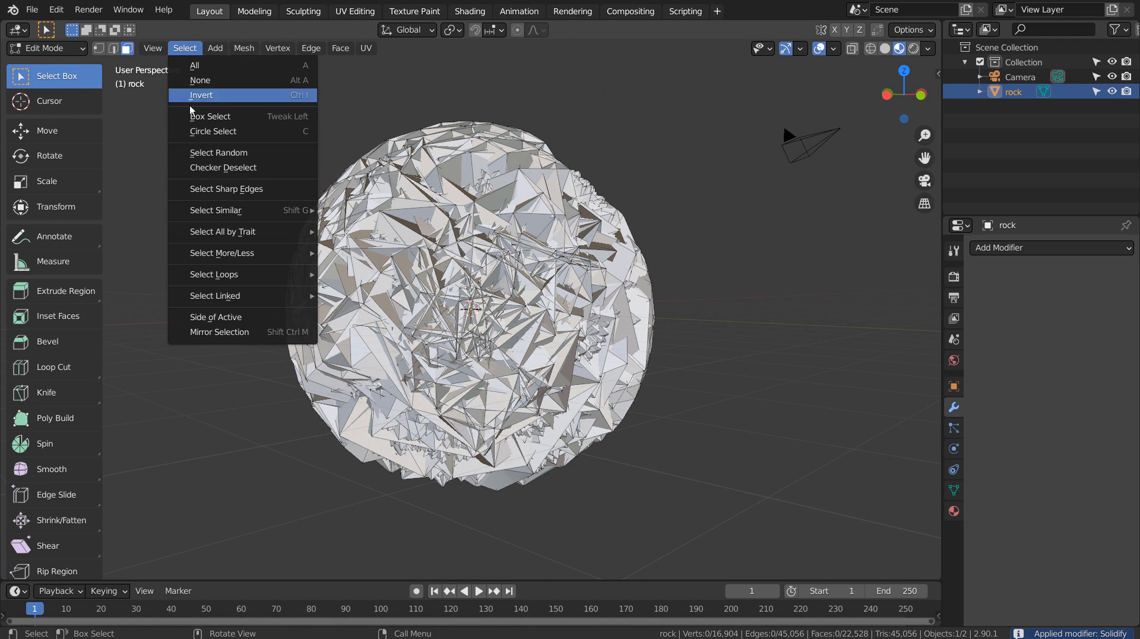
pyautogui.click(193, 152)
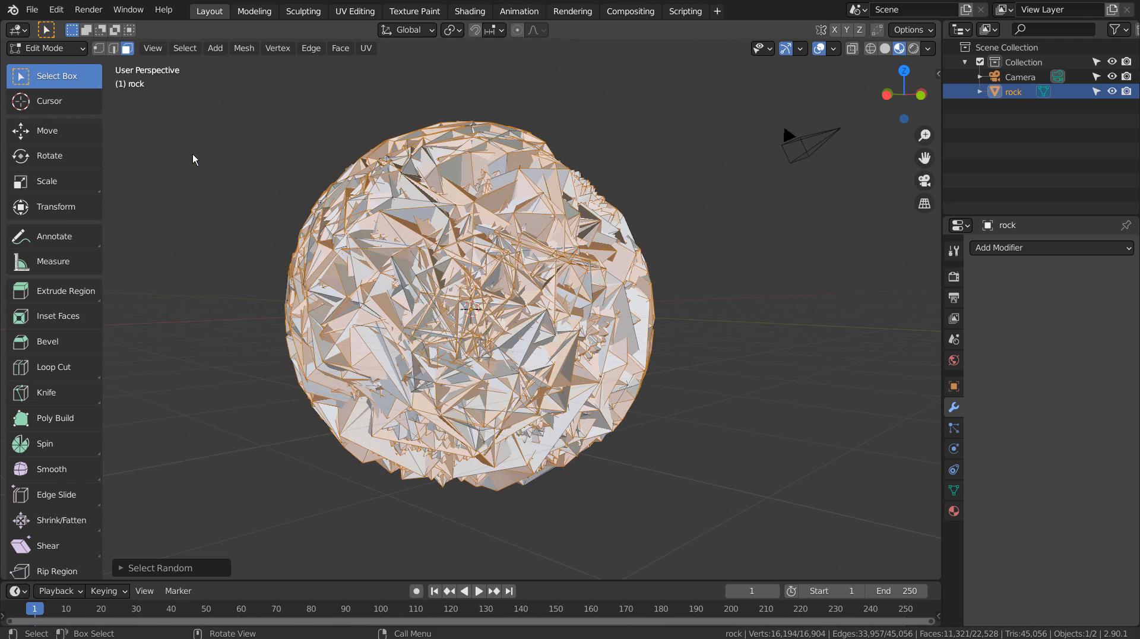
pyautogui.click(163, 568)
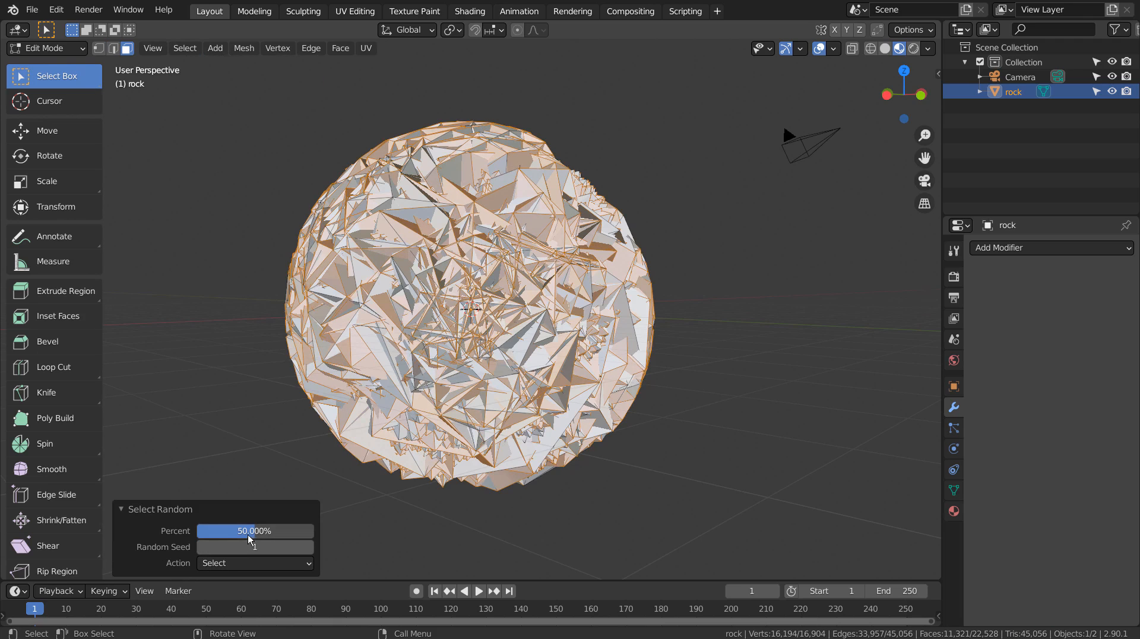
pyautogui.moveTo(249, 538); pyautogui.dragTo(202, 538)
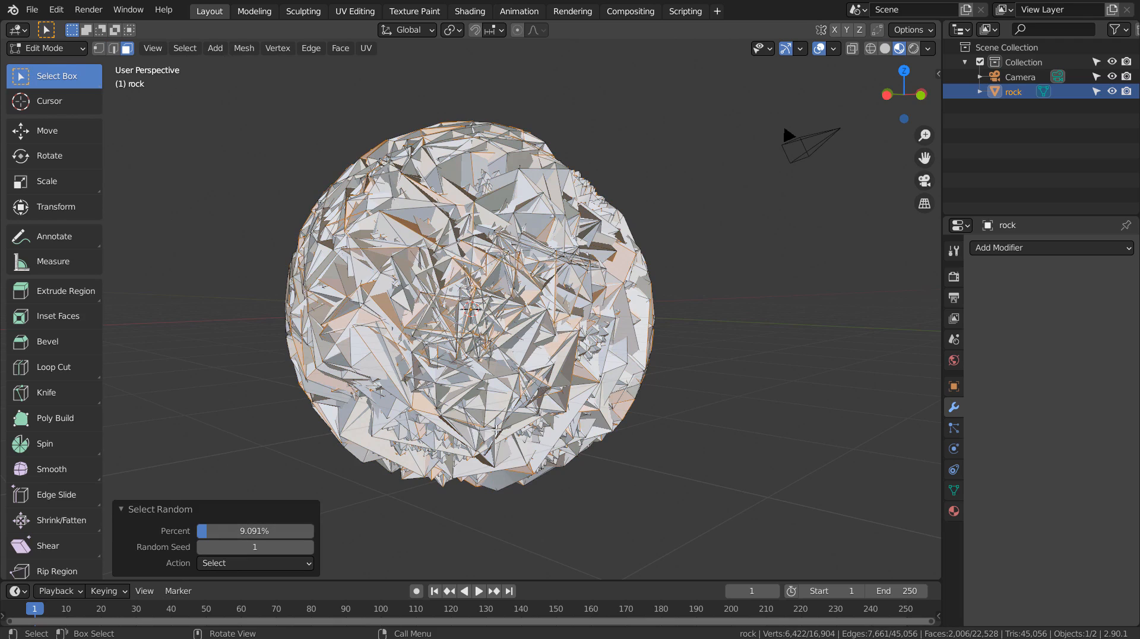
# - Extrude the randomly selected faces individually with an offset of 11.5 m
pyautogui.scroll(-2, 769, 374)
pyautogui.hotkey('alt', 'e')
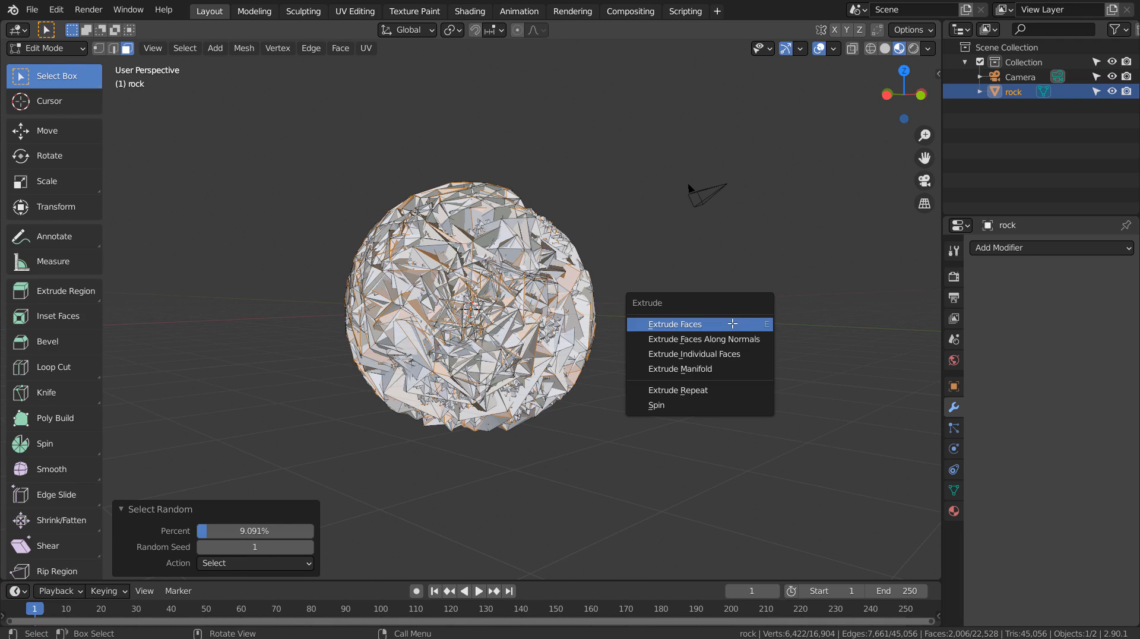
pyautogui.click(725, 354)
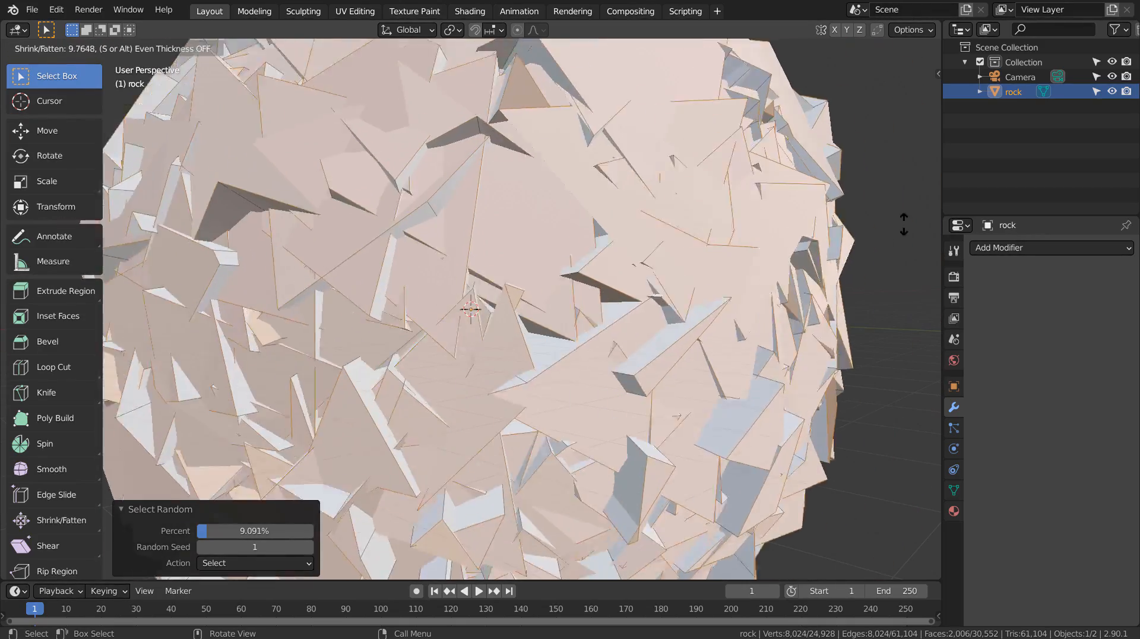
pyautogui.click(942, 212)
pyautogui.scroll(-10, 845, 326)
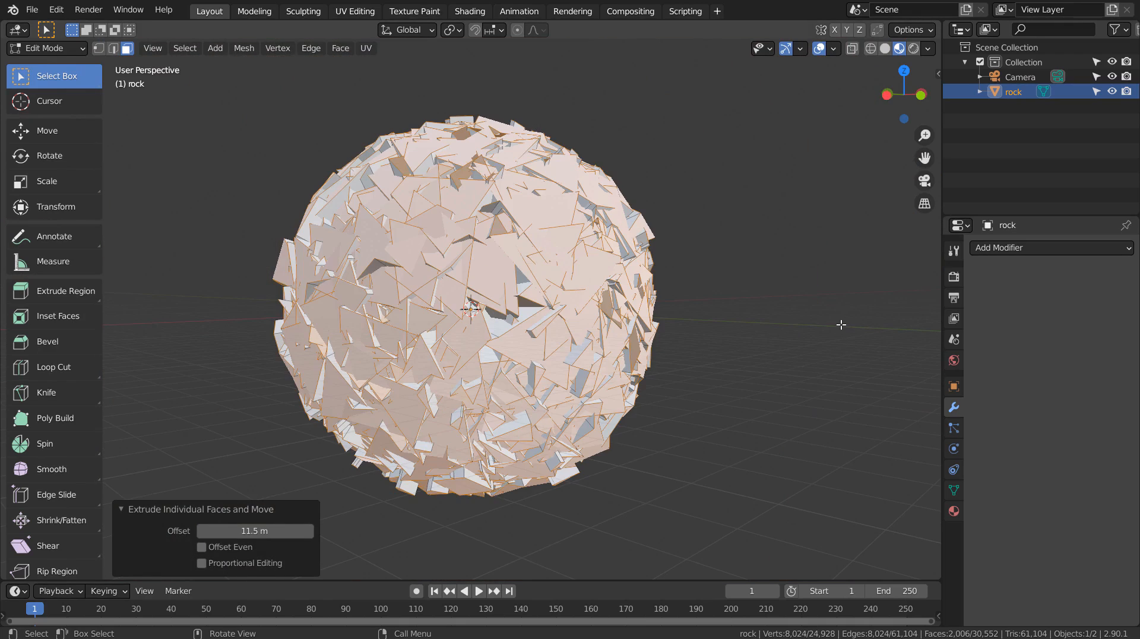
# - Try scaling the extruded faces, and undo both the scaling and the extrusion
pyautogui.press('s')
pyautogui.click(661, 318)
pyautogui.hotkey('ctrl', 'z')
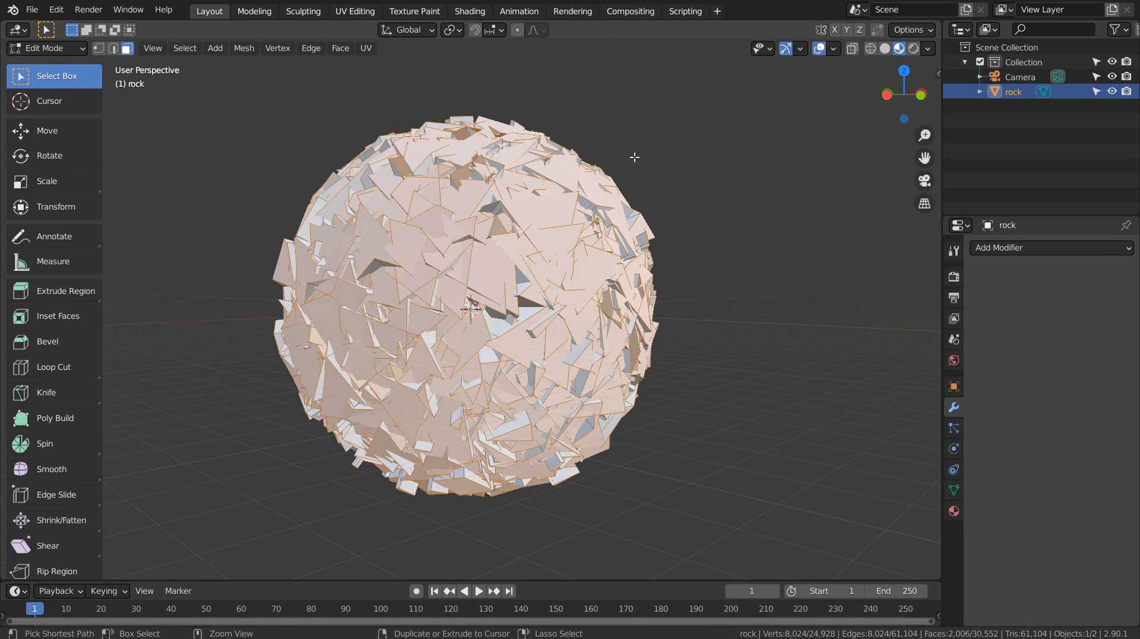
pyautogui.hotkey('ctrl', 'z')
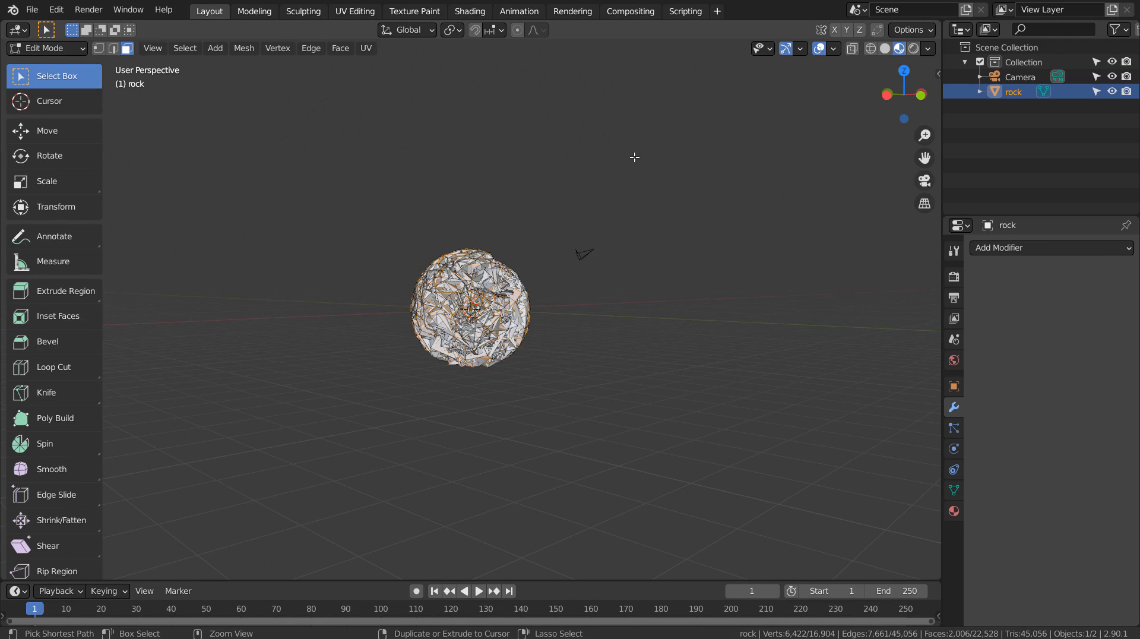
# - Set the transform pivot point to Individual Origins and extrude the selected faces individually by 43 m
pyautogui.click(453, 30)
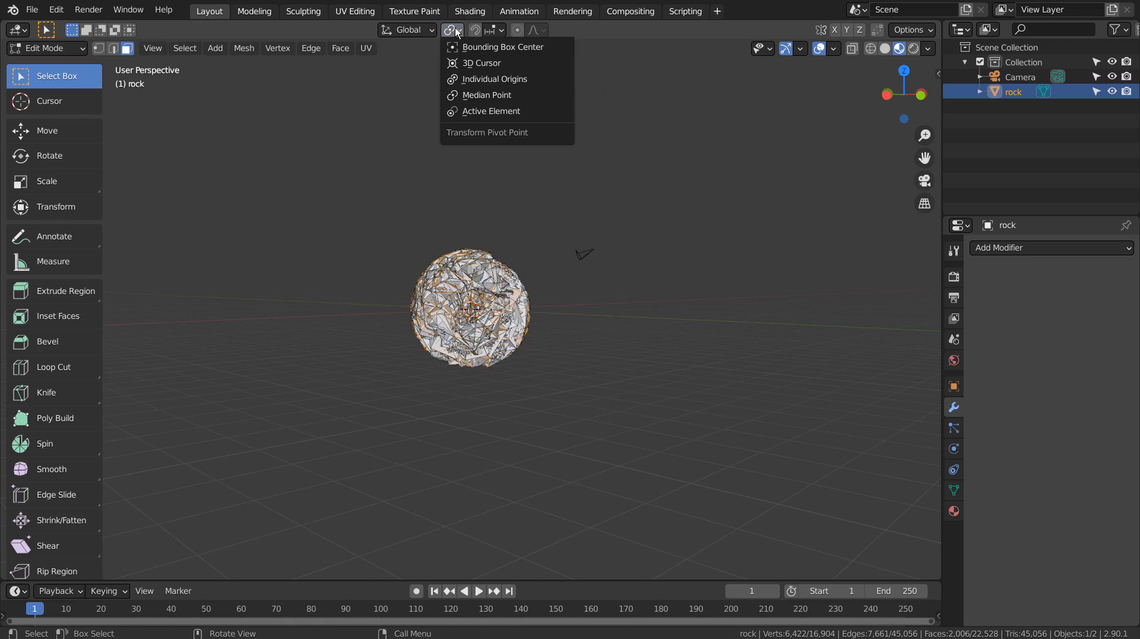
pyautogui.click(543, 79)
pyautogui.hotkey('alt', 'e')
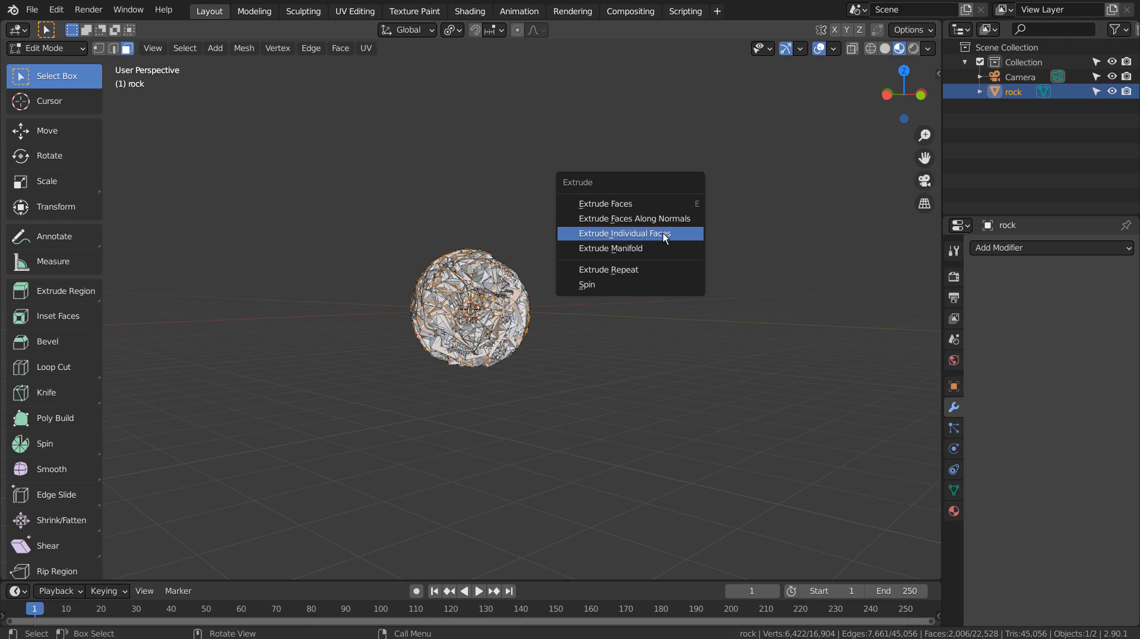
pyautogui.click(665, 234)
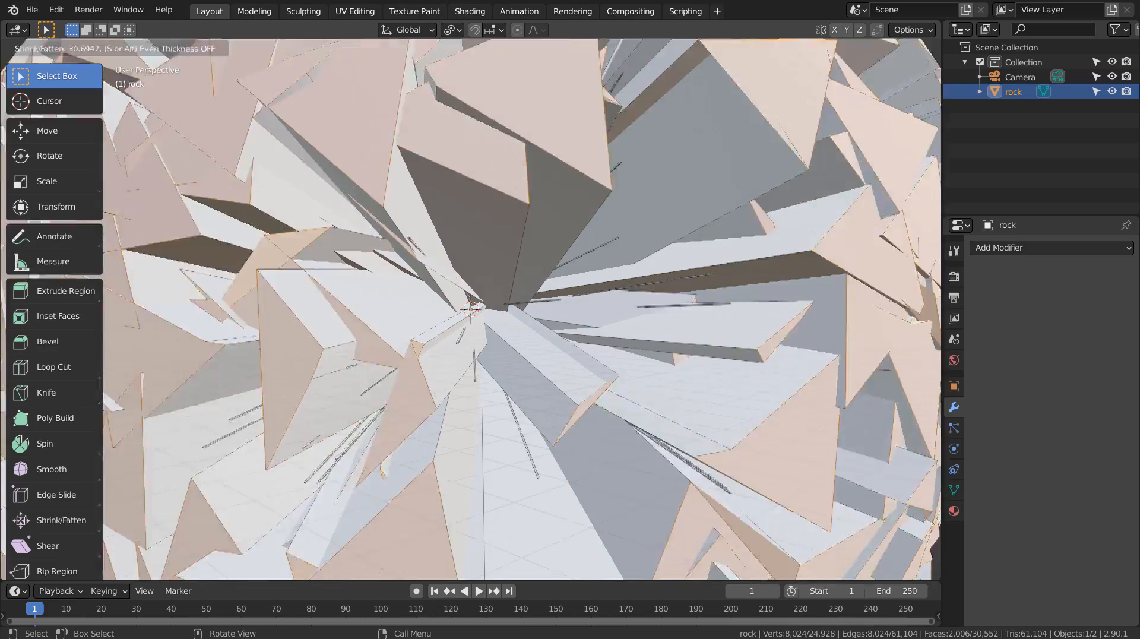
pyautogui.click(446, 509)
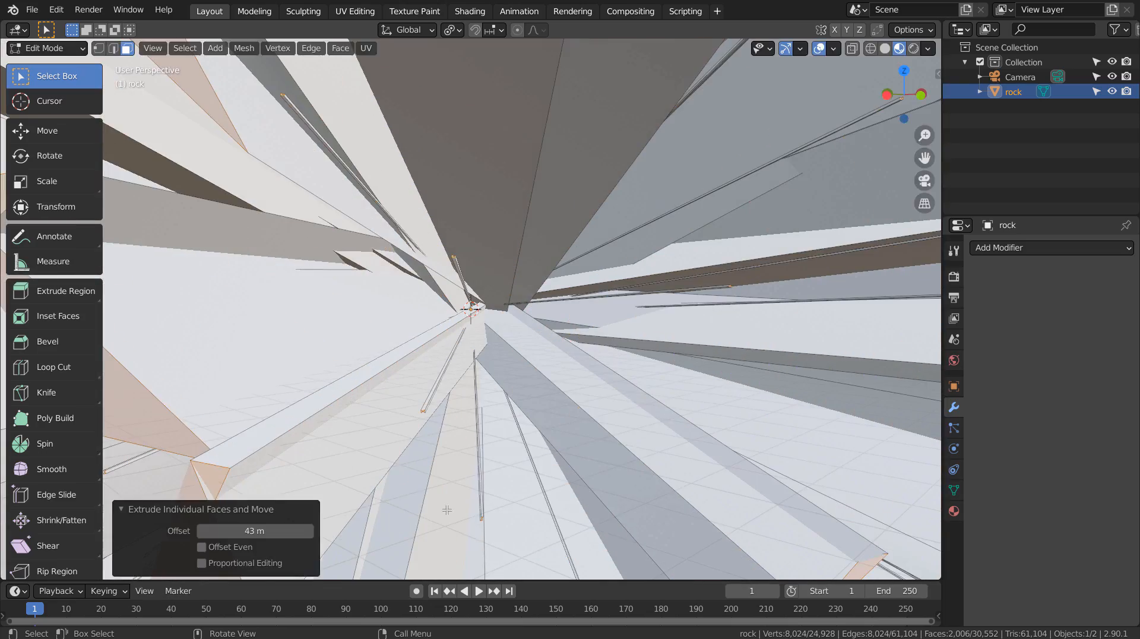
# - Scale the extruded end faces down to 0.108 so they form spikes, and return to Object Mode
pyautogui.scroll(-8, 478, 508)
pyautogui.press('s')
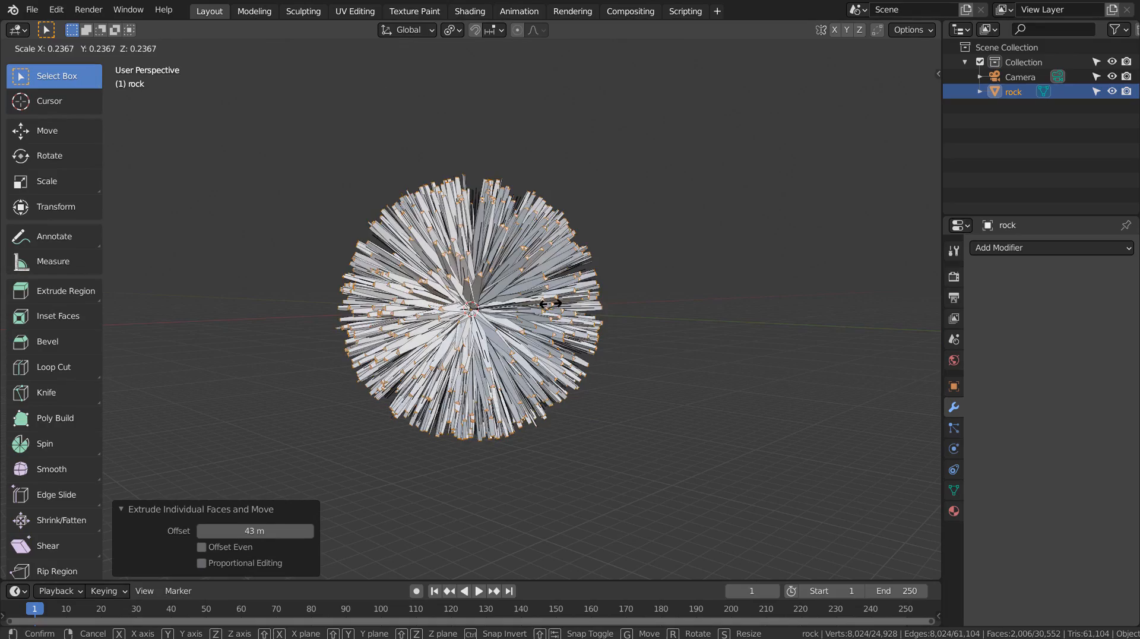
pyautogui.click(501, 288)
pyautogui.scroll(8, 500, 289)
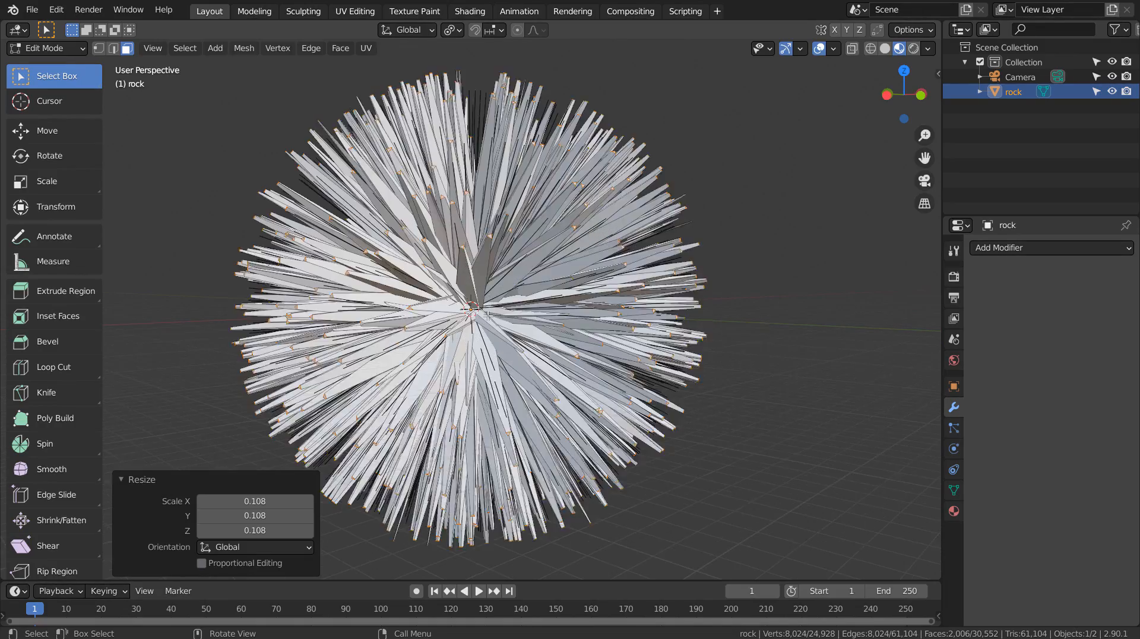
pyautogui.scroll(-8, 527, 314)
pyautogui.press('Tab')
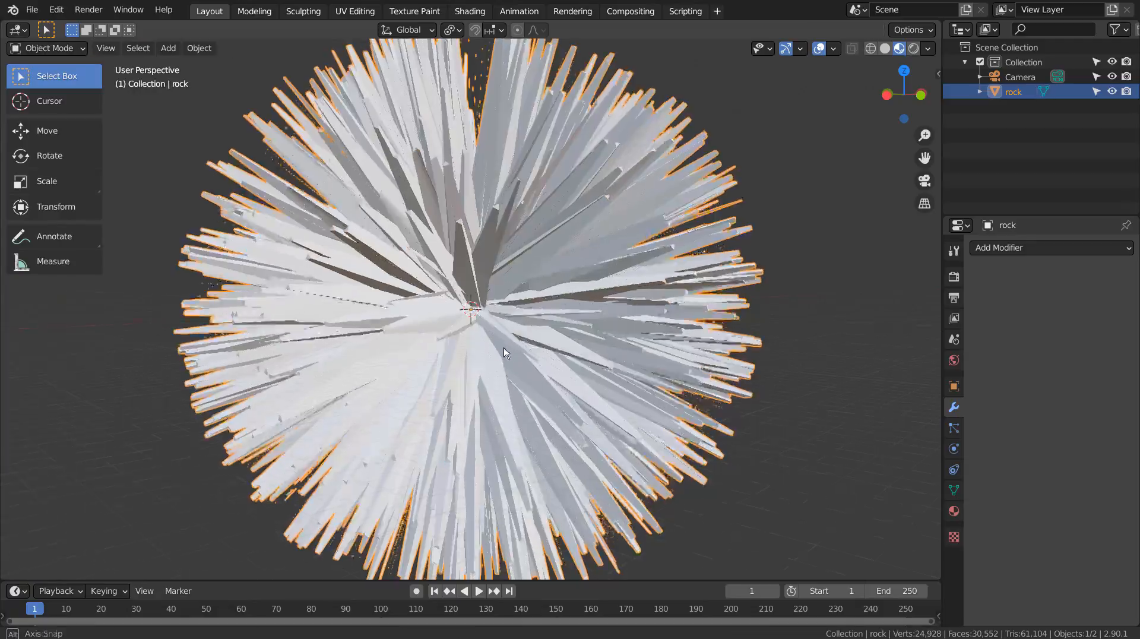
# - In the front view, move the rock up and away from the world origin, and deselect it
pyautogui.moveTo(526, 314); pyautogui.dragTo(549, 344, button='middle')
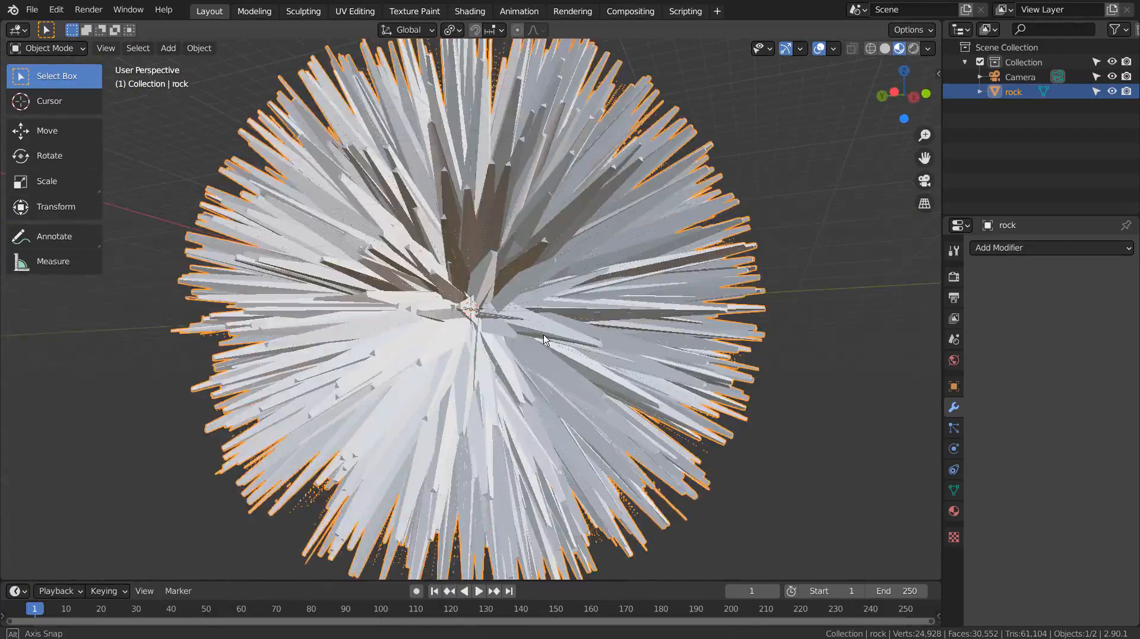
pyautogui.scroll(-5, 549, 341)
pyautogui.press('KP_1')
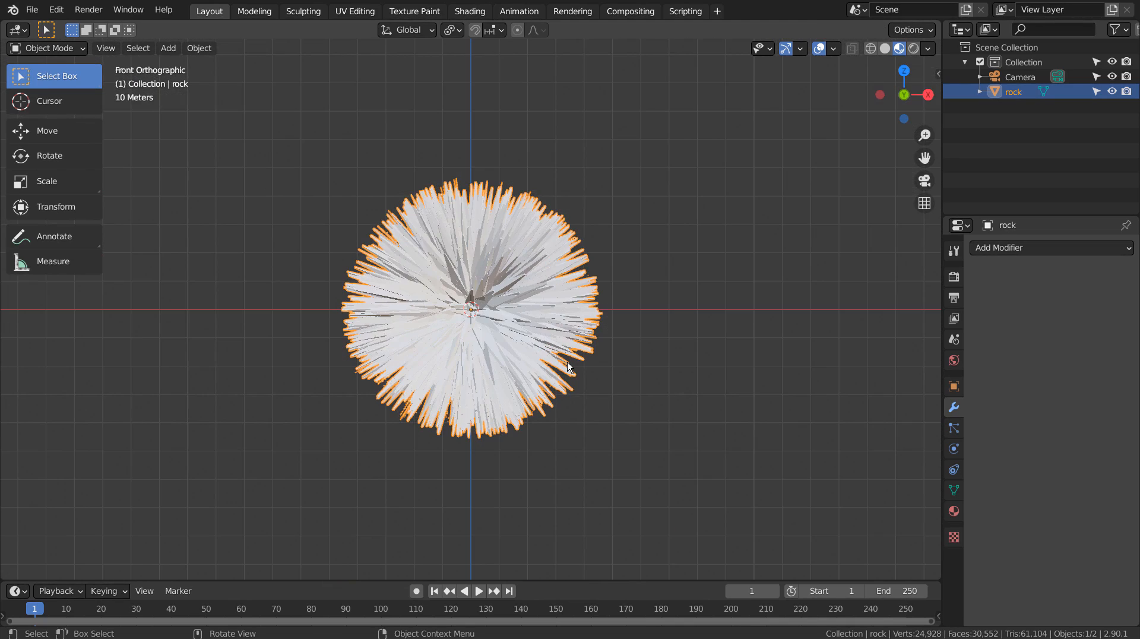
pyautogui.scroll(-5, 576, 341)
pyautogui.press('g')
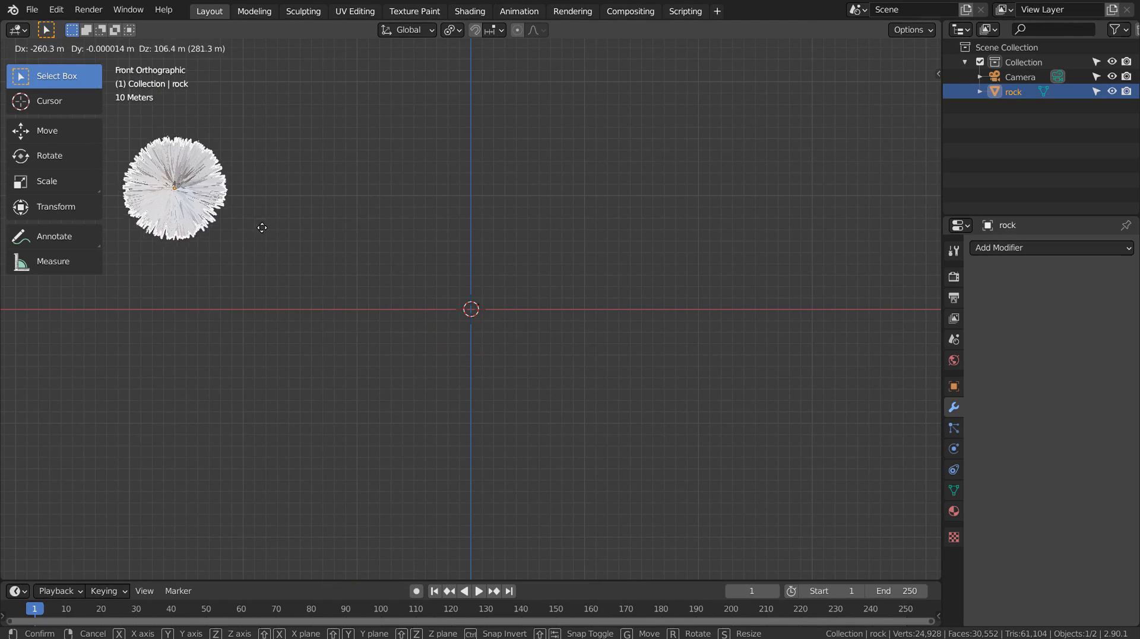
pyautogui.click(246, 227)
pyautogui.click(511, 250)
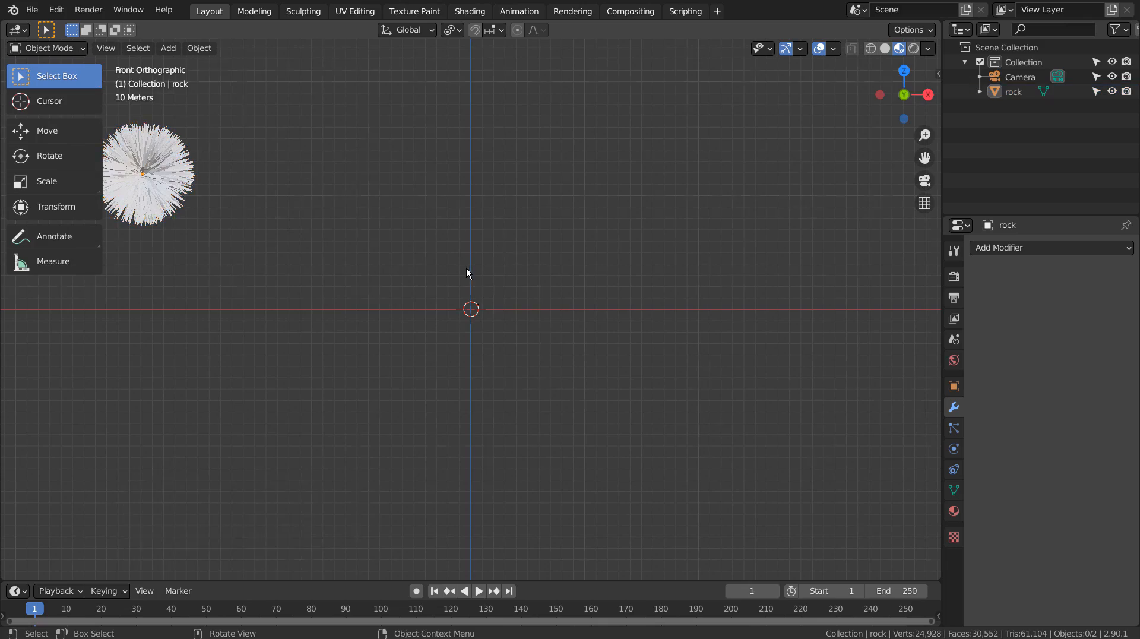
# - Examine the spiky rock's selected tip faces in Edit Mode from several distances, and return to Object Mode
pyautogui.moveTo(465, 272)
pyautogui.mouseDown(button='middle')
pyautogui.moveTo(560, 254)
pyautogui.moveTo(626, 298)
pyautogui.moveTo(621, 309)
pyautogui.moveTo(527, 329)
pyautogui.moveTo(486, 308)
pyautogui.moveTo(475, 282)
pyautogui.mouseUp(button='middle')
pyautogui.scroll(-2, 493, 291)
pyautogui.scroll(4, 493, 290)
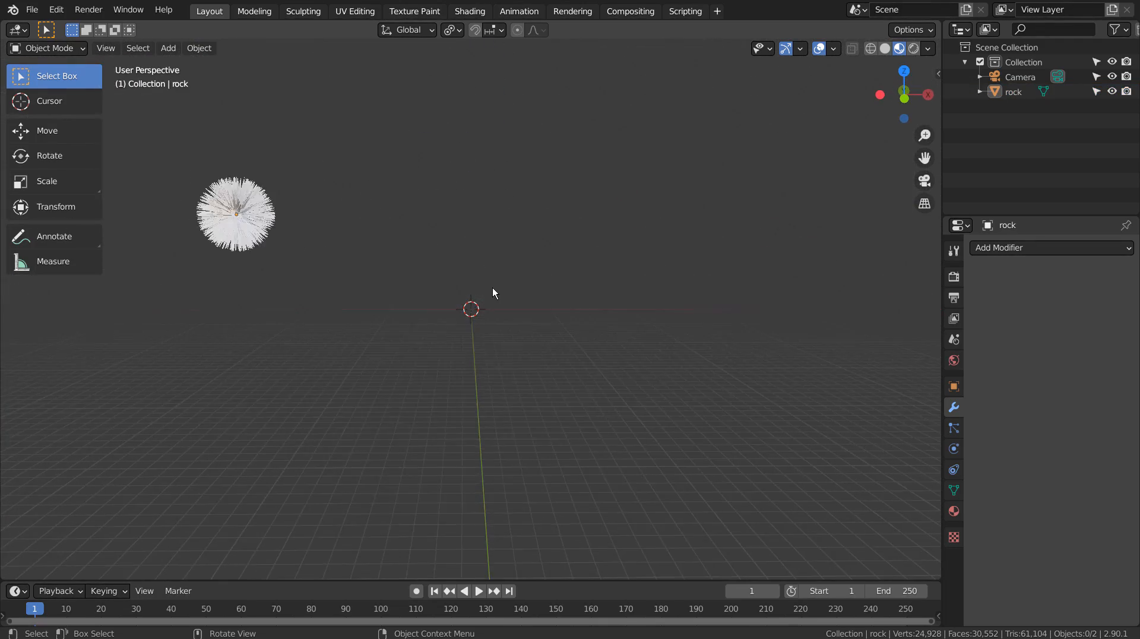
pyautogui.press('KP_1')
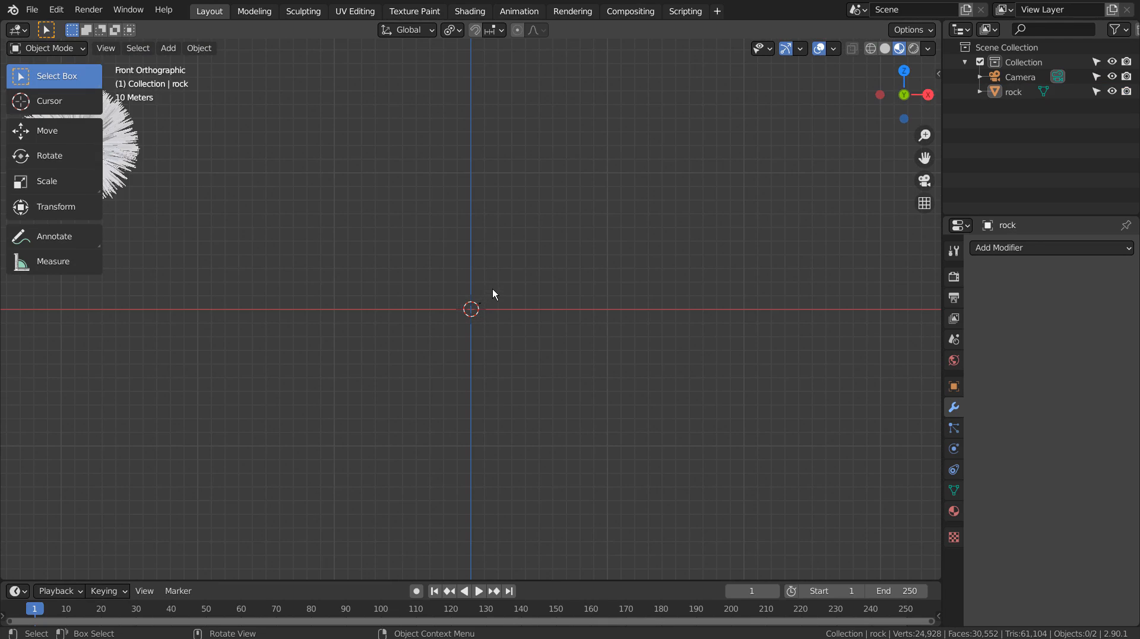
pyautogui.scroll(3, 535, 330)
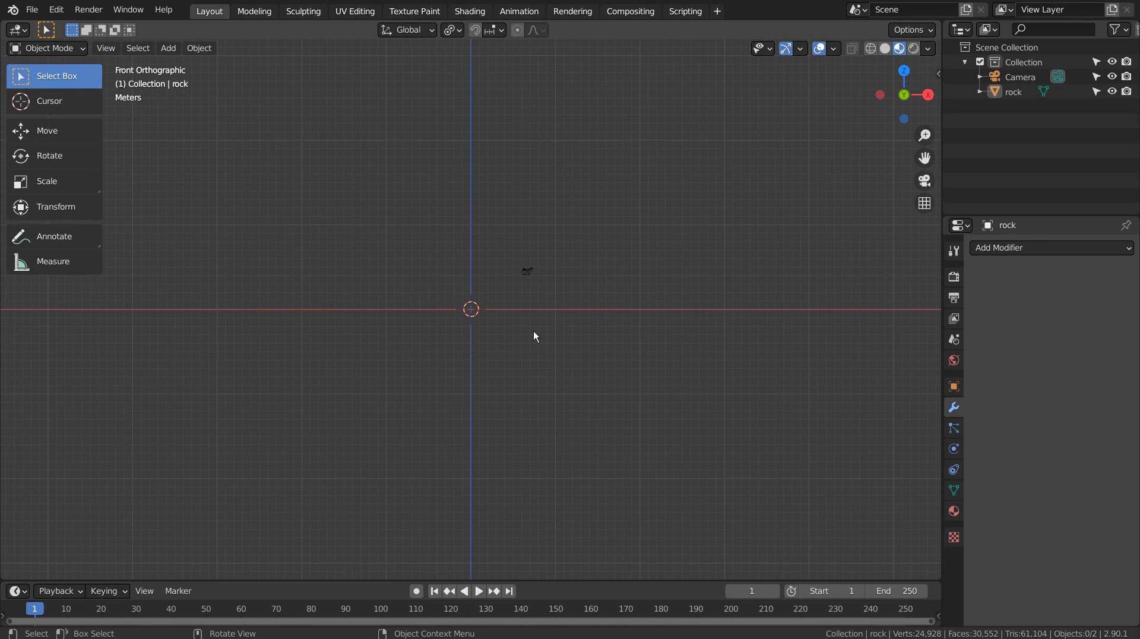
pyautogui.scroll(-8, 534, 330)
pyautogui.keyDown('shift'); pyautogui.moveTo(417, 290); pyautogui.dragTo(525, 334, button='middle'); pyautogui.keyUp('shift')
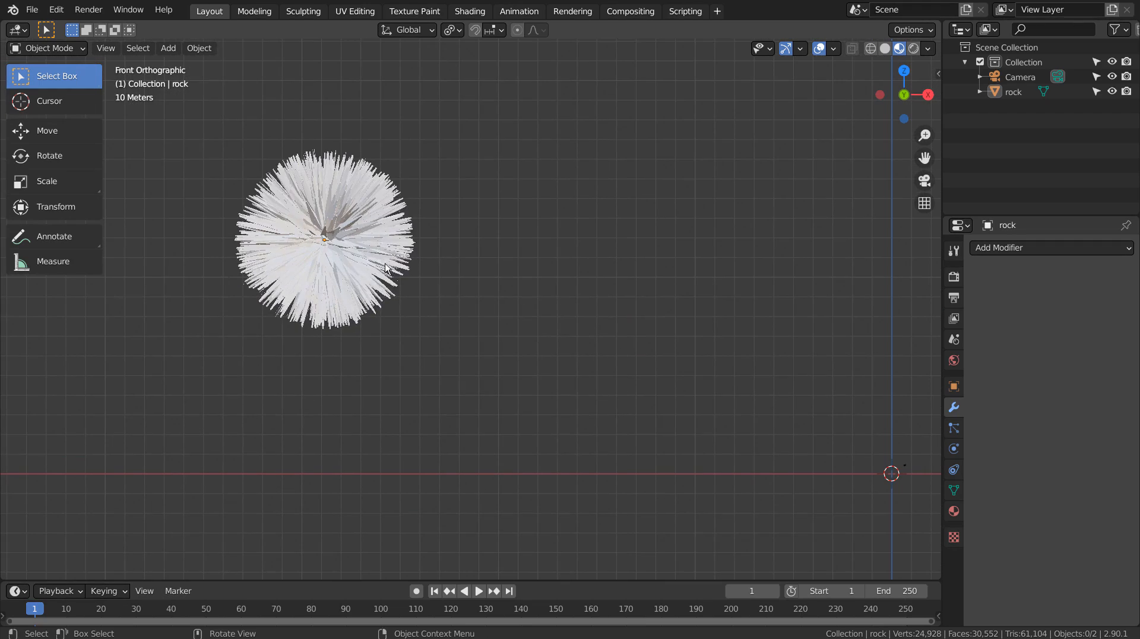
pyautogui.click(357, 253)
pyautogui.scroll(2, 356, 249)
pyautogui.keyDown('shift'); pyautogui.moveTo(355, 249); pyautogui.dragTo(580, 404, button='middle'); pyautogui.keyUp('shift')
pyautogui.press('Tab')
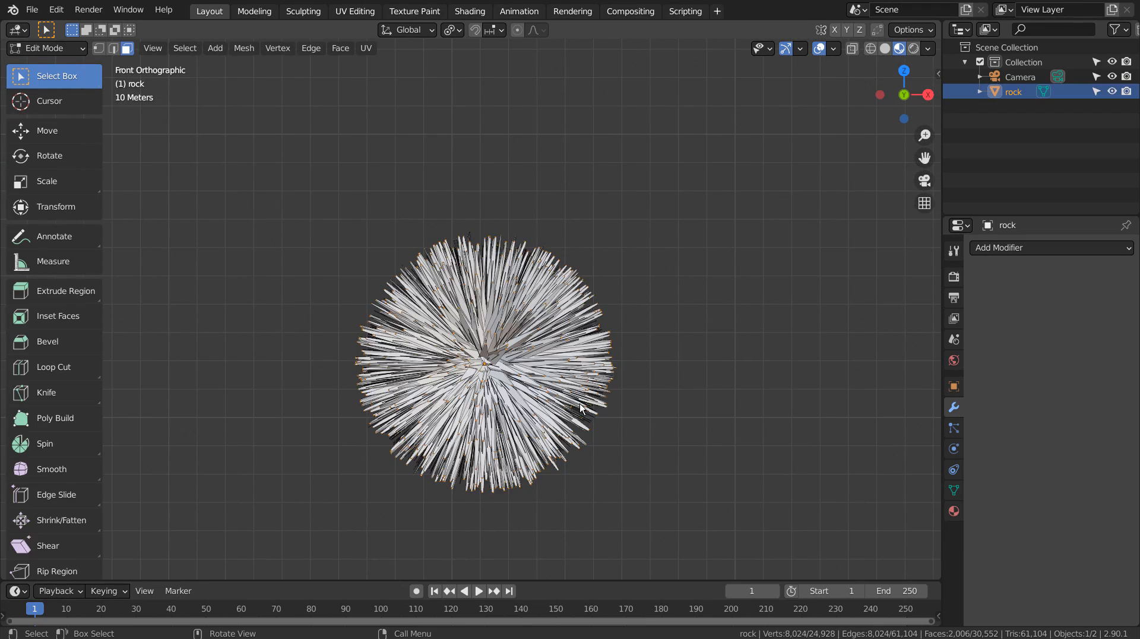
pyautogui.scroll(4, 580, 404)
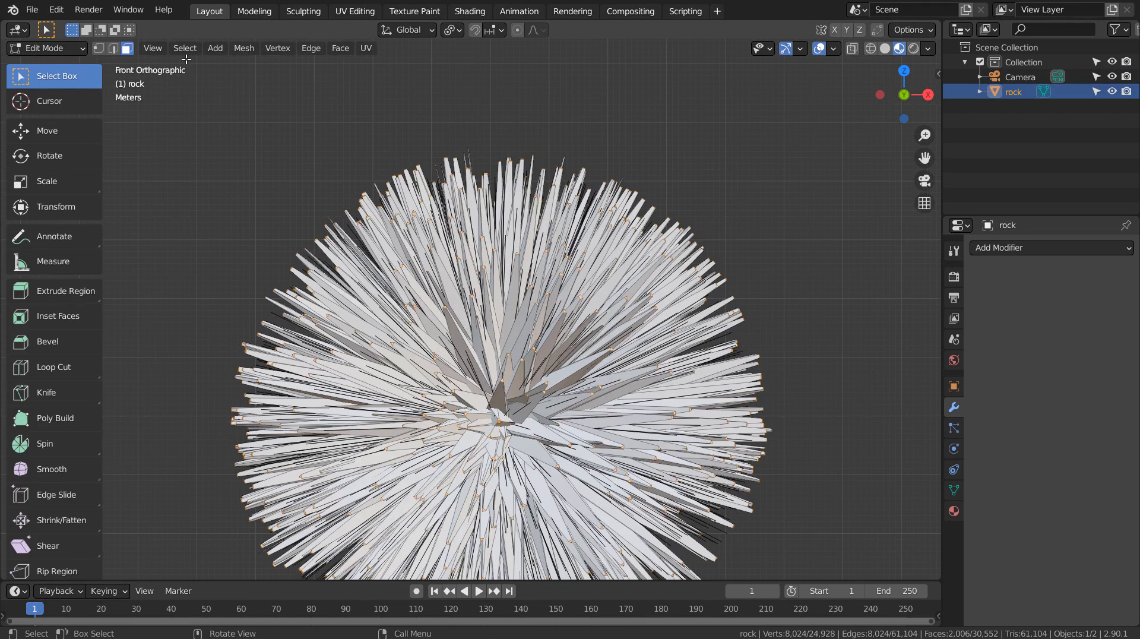
pyautogui.scroll(4, 573, 435)
pyautogui.moveTo(589, 467)
pyautogui.mouseDown(button='middle')
pyautogui.moveTo(655, 434)
pyautogui.moveTo(630, 463)
pyautogui.moveTo(605, 462)
pyautogui.mouseUp(button='middle')
pyautogui.scroll(-5, 604, 463)
pyautogui.scroll(-3, 605, 463)
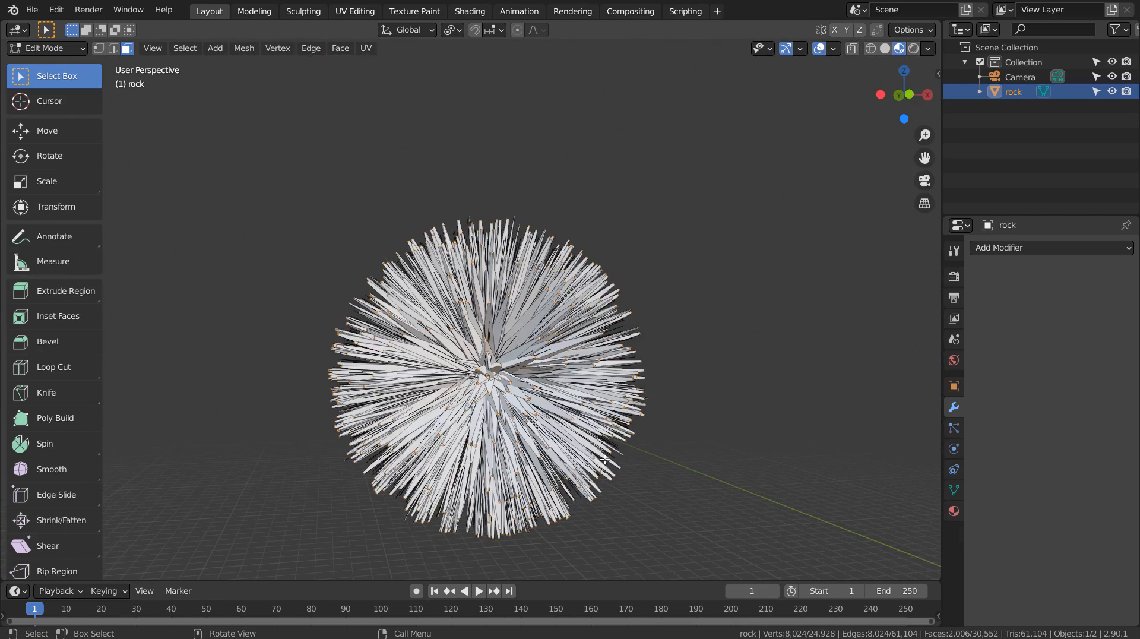
pyautogui.press('Tab')
# - Add a UV sphere at the world origin and scale it to 0.766
pyautogui.hotkey('shift', 'a')
pyautogui.moveTo(734, 341)
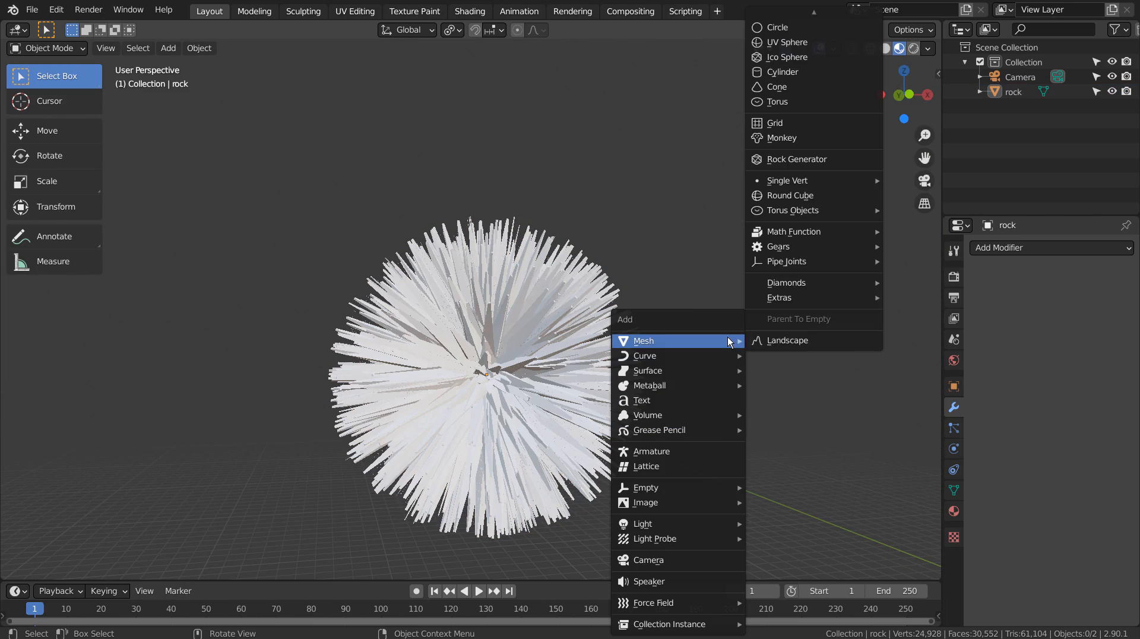
pyautogui.moveTo(808, 10)
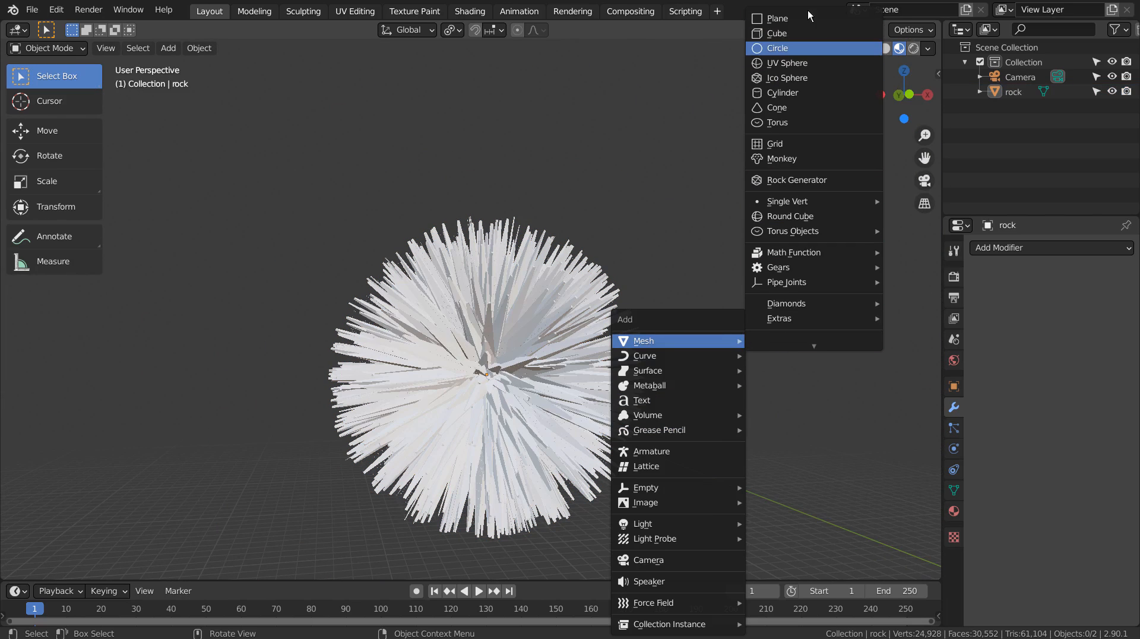
pyautogui.click(801, 68)
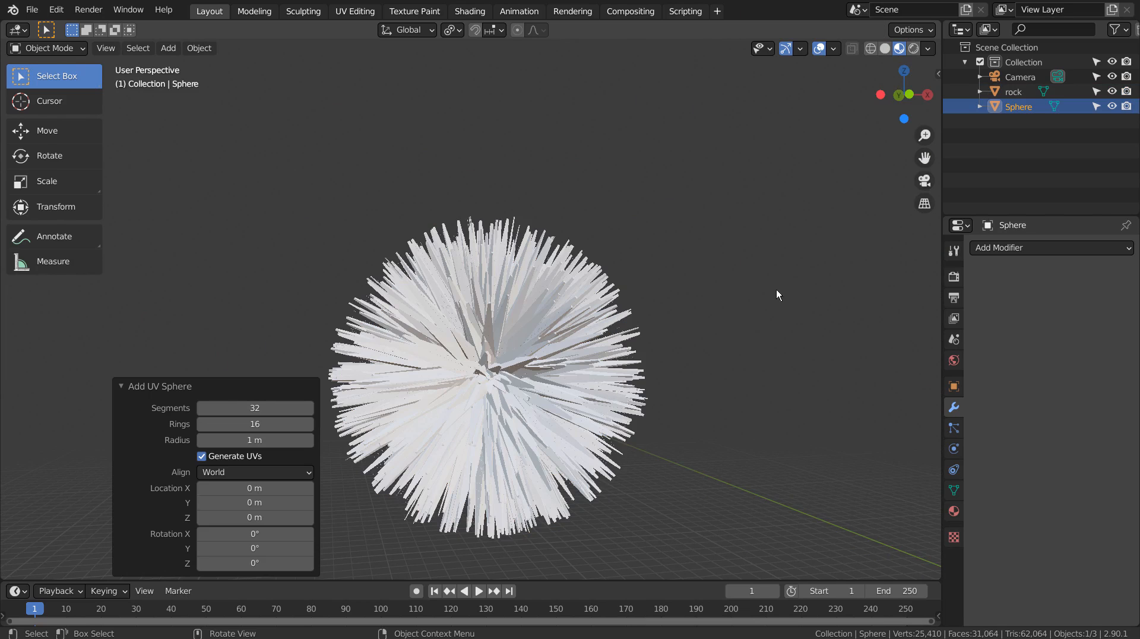
pyautogui.press('s')
pyautogui.click(602, 372)
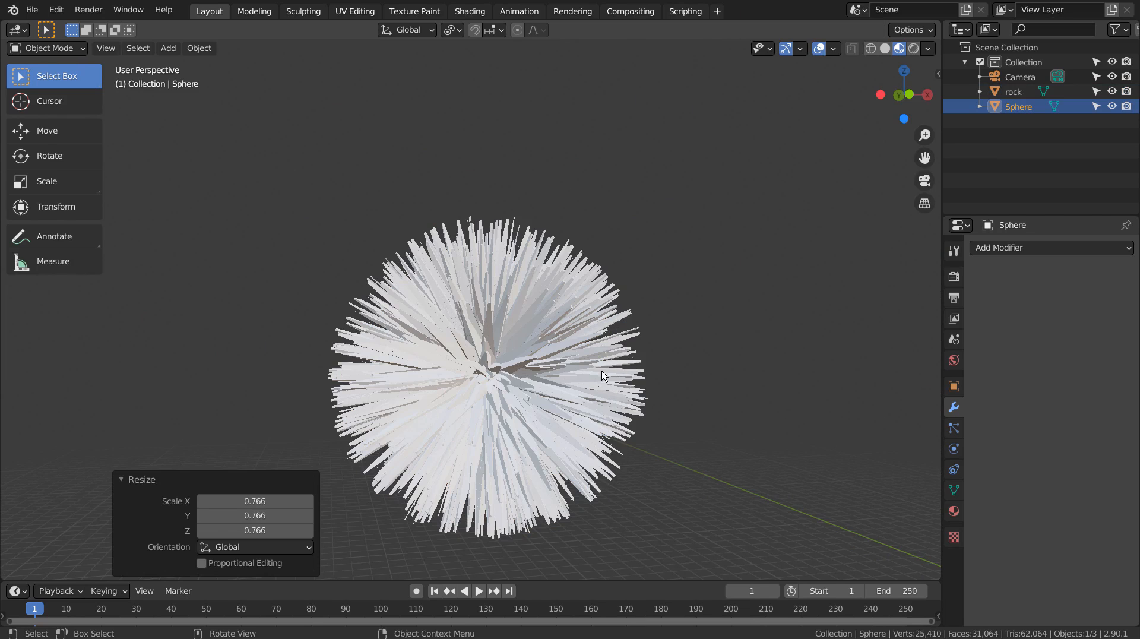
# - Try to enlarge the UV sphere at the world origin, and undo the scaling
pyautogui.scroll(-10, 627, 399)
pyautogui.scroll(5, 686, 428)
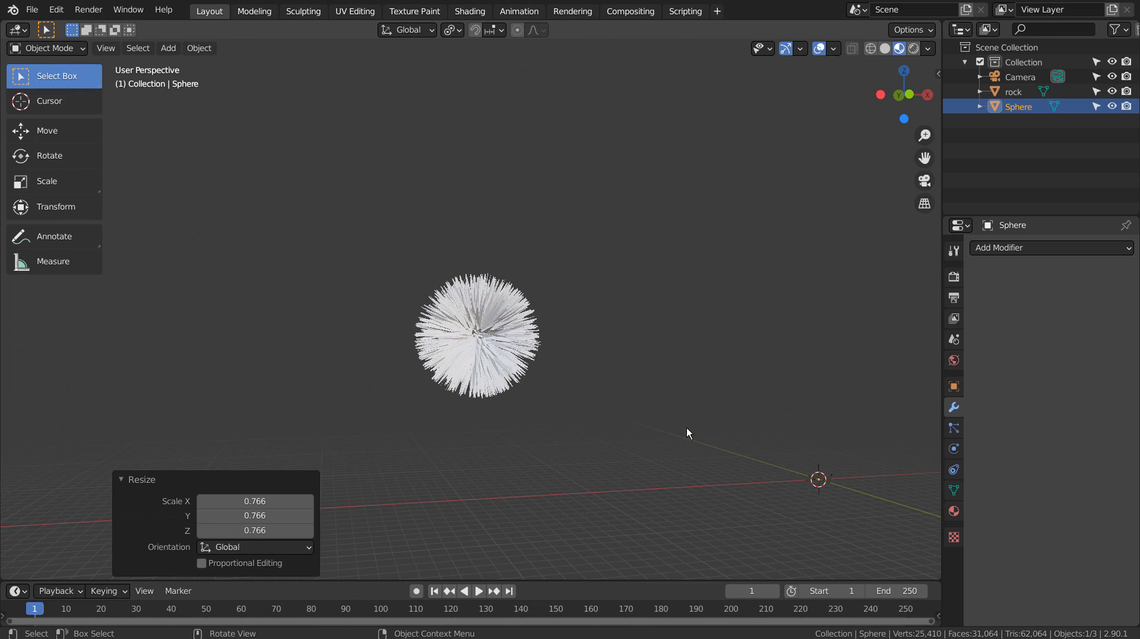
pyautogui.press('s')
pyautogui.click(215, 117)
pyautogui.hotkey('ctrl', 'z')
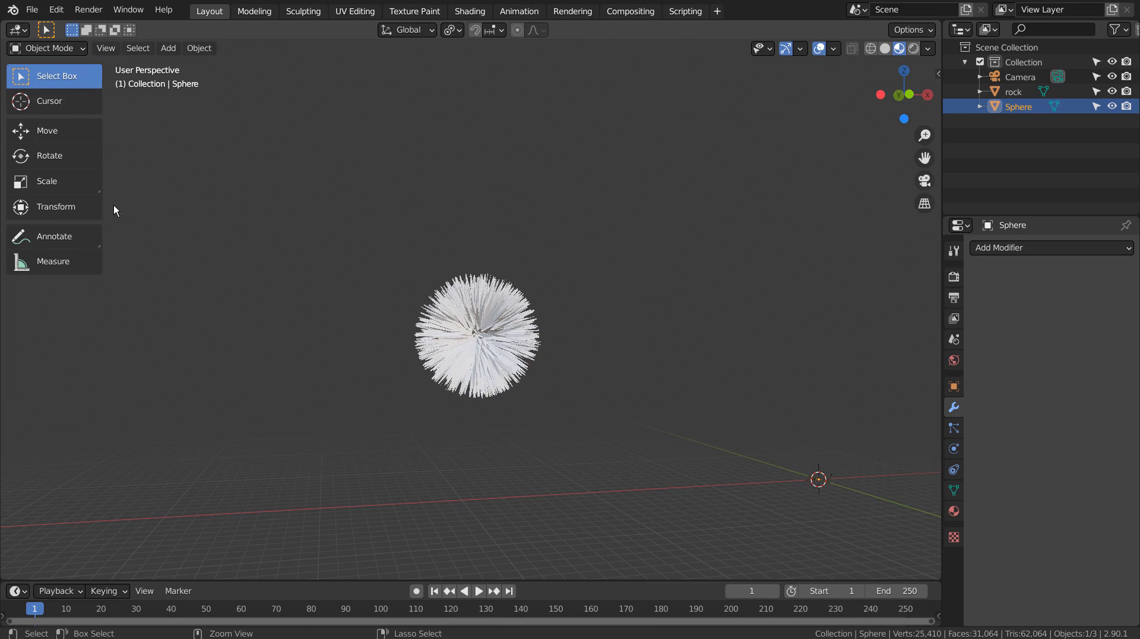
# - Select the spiky rock and, in the front view, move it onto the UV sphere at the world origin
pyautogui.click(491, 342)
pyautogui.press('KP_1')
pyautogui.press('g')
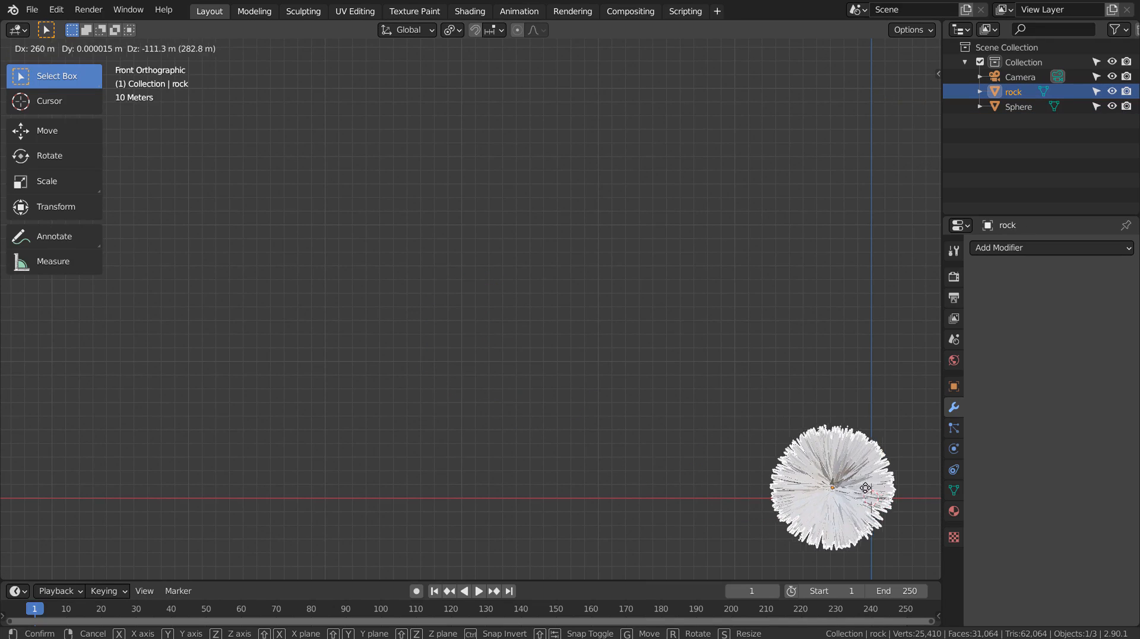
pyautogui.click(894, 499)
# - Select the UV sphere inside the spiky rock and enlarge it by 20.606 and again by 1.420
pyautogui.click(1019, 107)
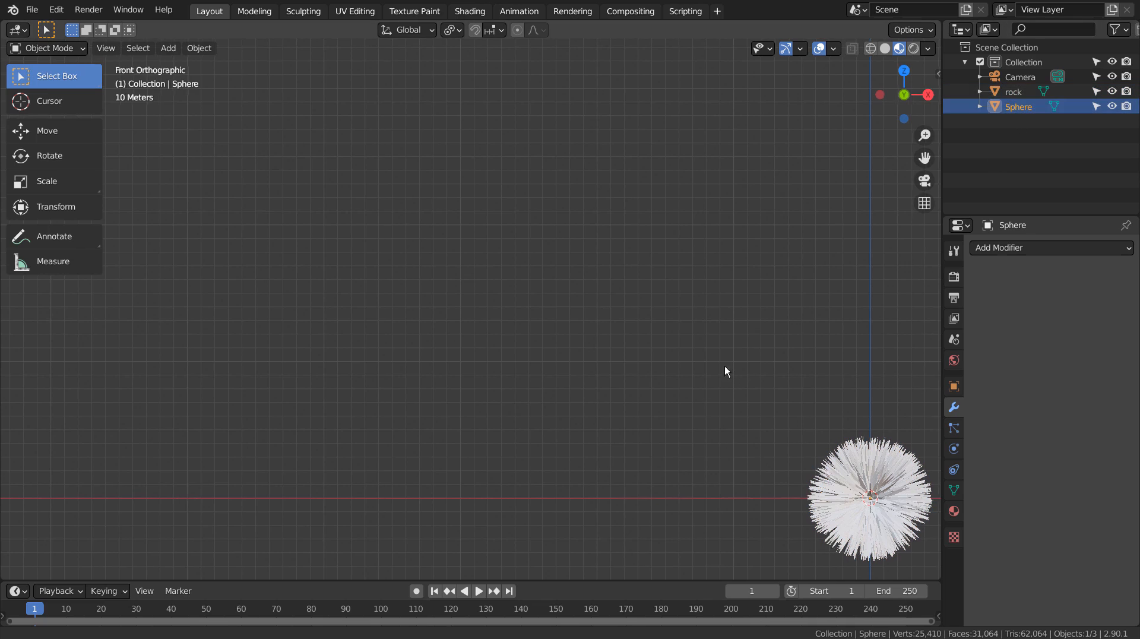
pyautogui.press('KP_Decimal')
pyautogui.press('s')
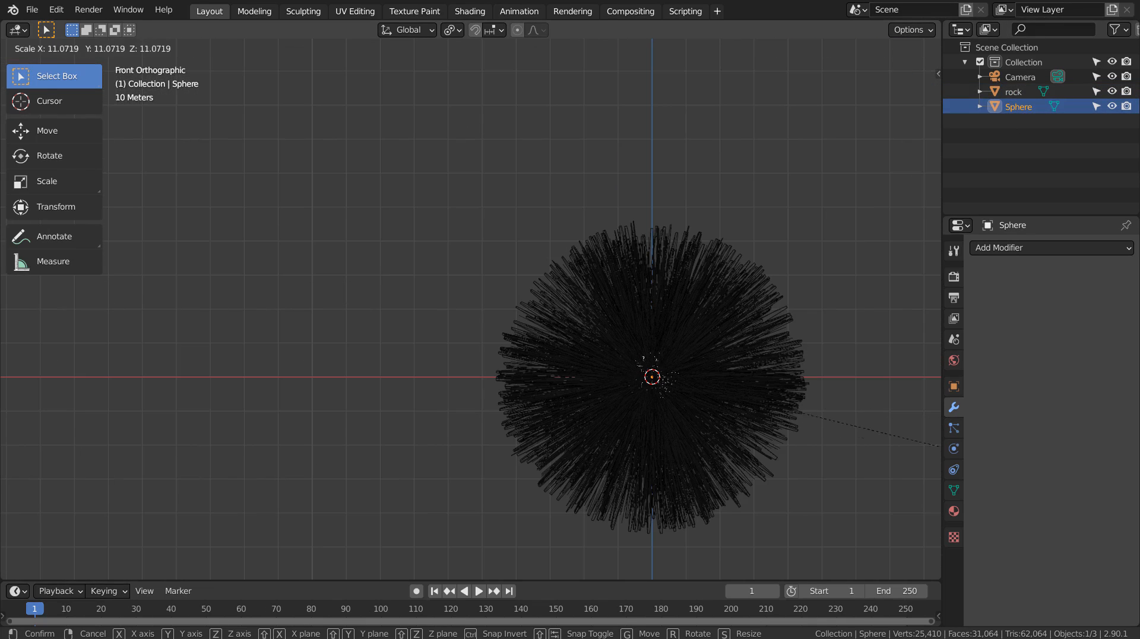
pyautogui.click(330, 91)
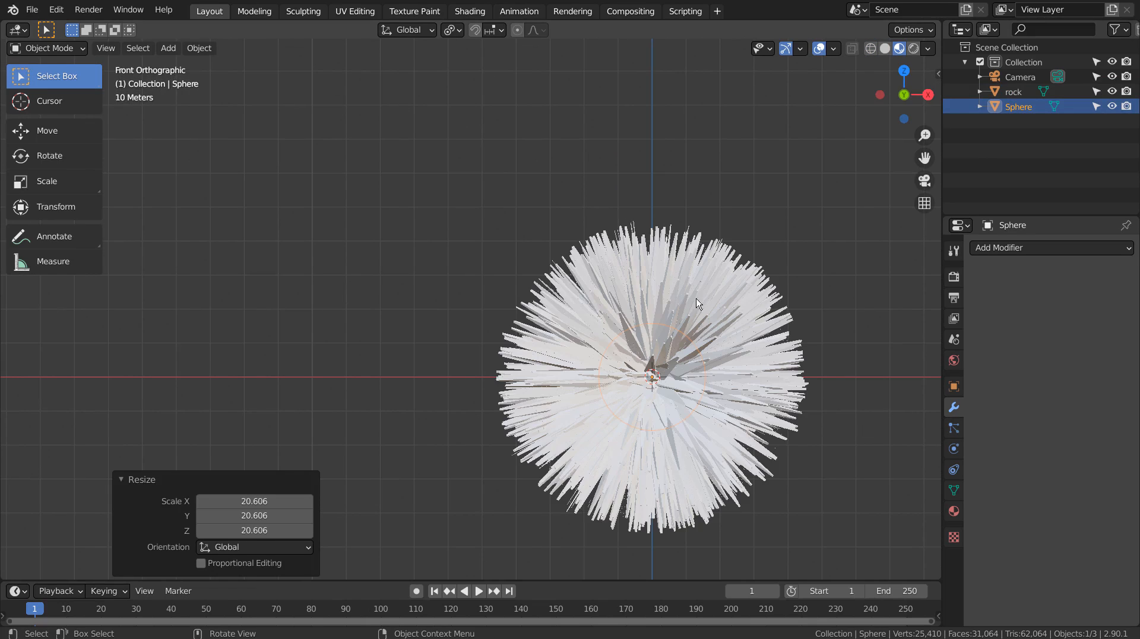
pyautogui.press('s')
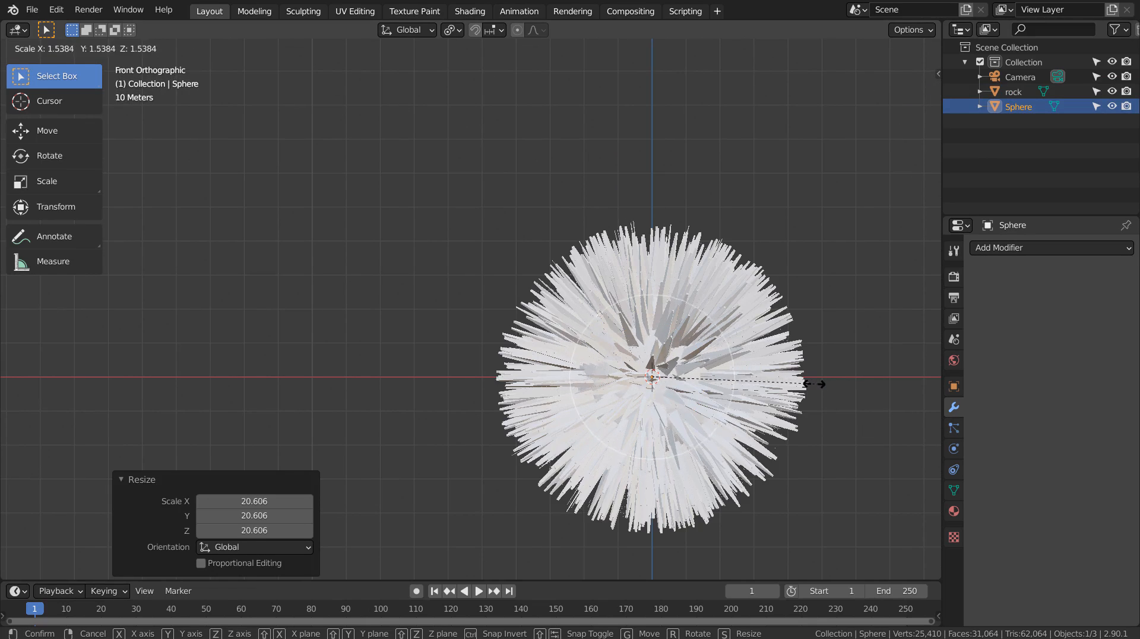
pyautogui.click(803, 385)
# - Give the spiky rock a new material with pure white base color, metallic 0.929 and roughness 0.240
pyautogui.scroll(2, 812, 393)
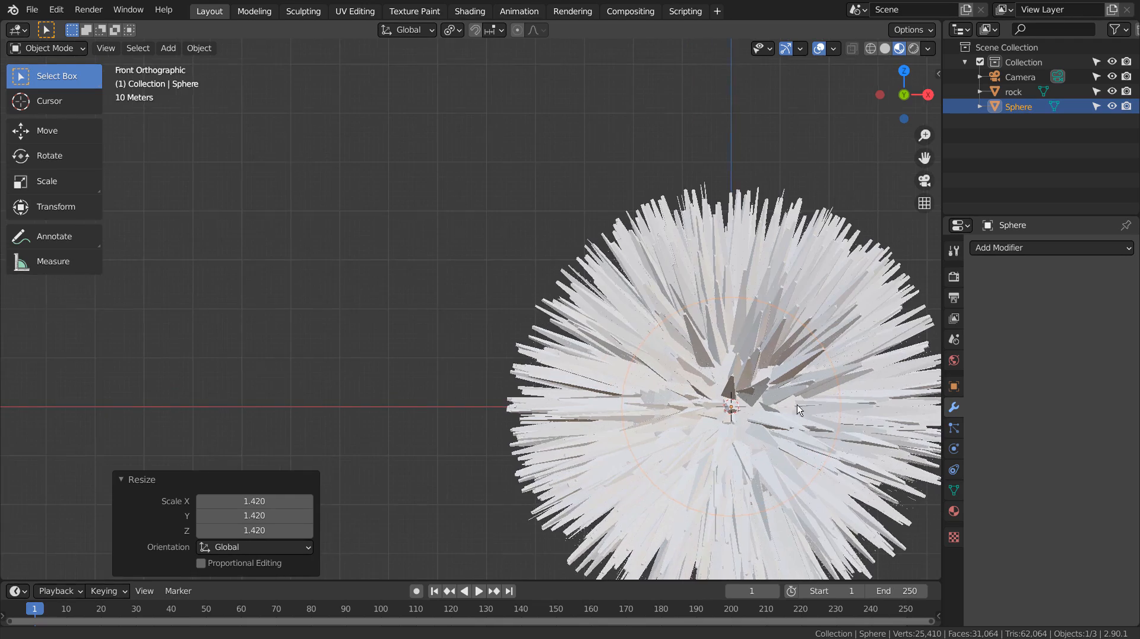
pyautogui.keyDown('shift'); pyautogui.moveTo(797, 408); pyautogui.dragTo(544, 337, button='middle'); pyautogui.keyUp('shift')
pyautogui.scroll(3, 465, 240)
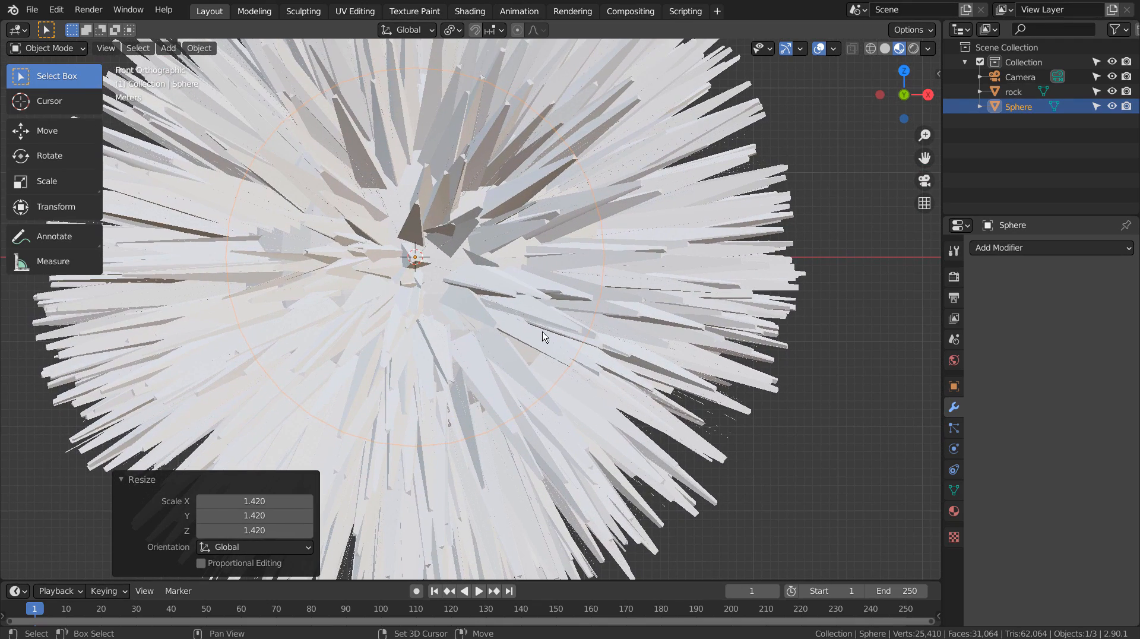
pyautogui.click(692, 258)
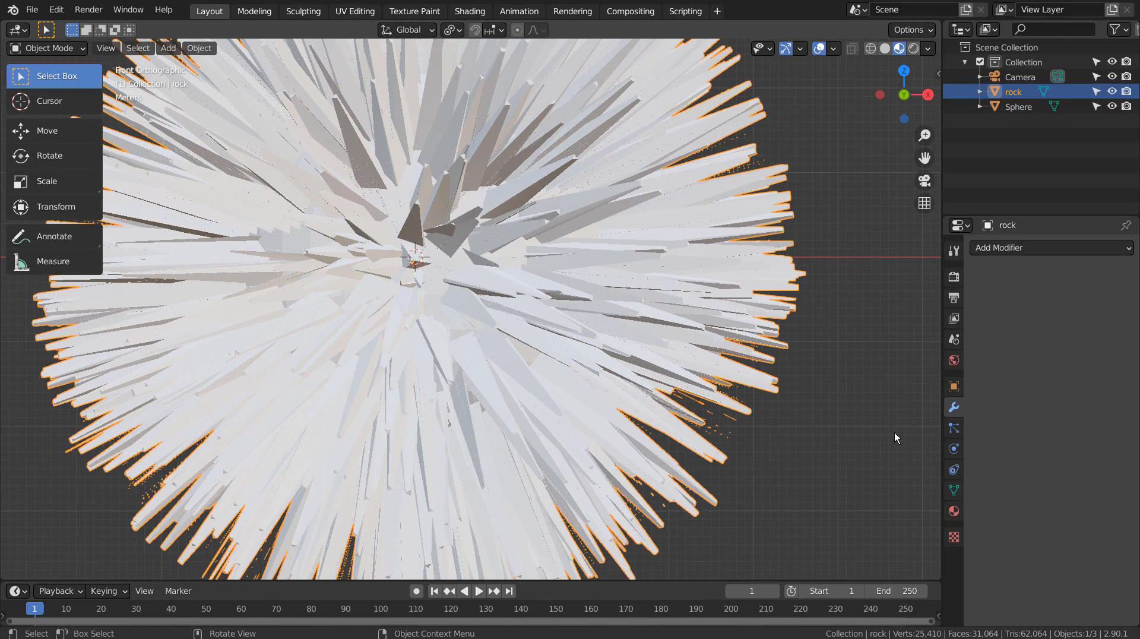
pyautogui.click(954, 511)
pyautogui.click(1060, 297)
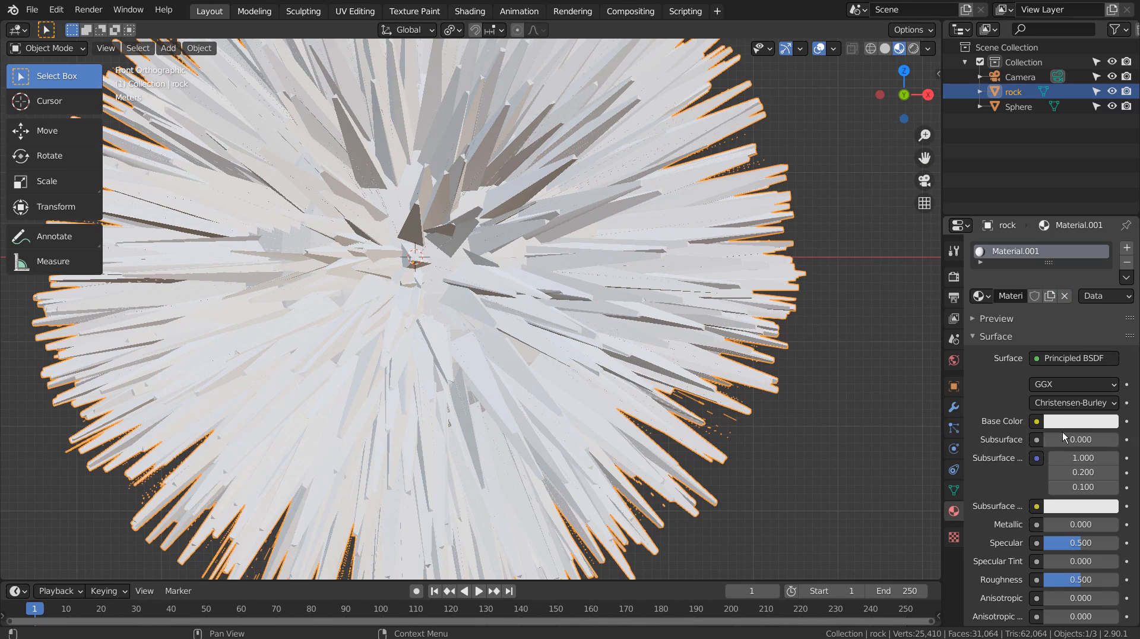
pyautogui.click(1070, 422)
pyautogui.moveTo(1109, 233); pyautogui.dragTo(1108, 209)
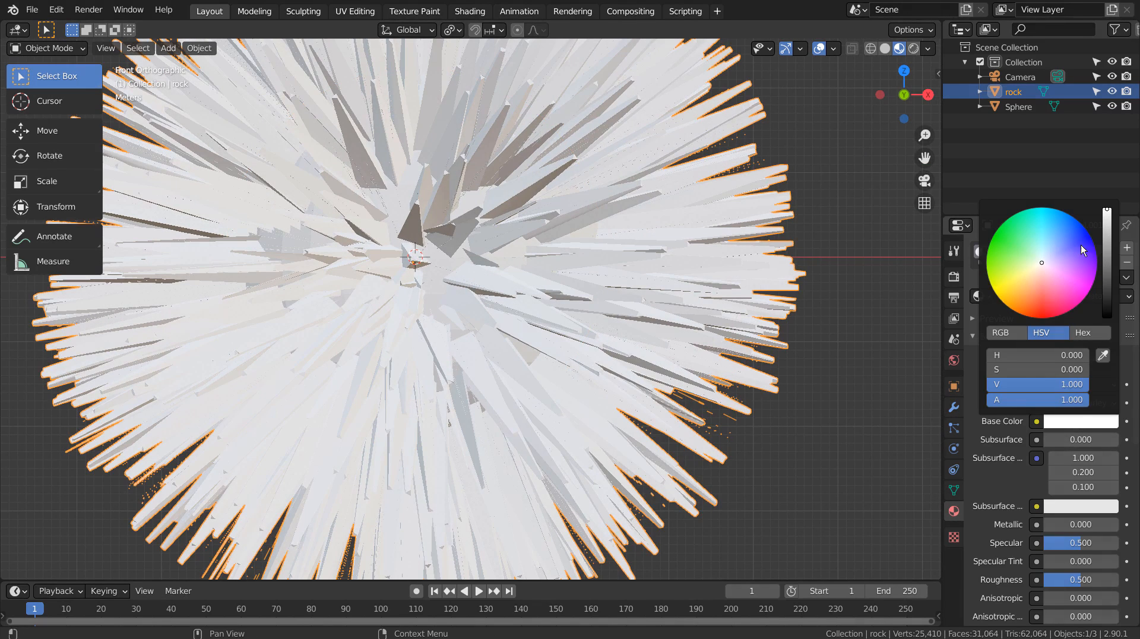
pyautogui.moveTo(1067, 525)
pyautogui.mouseDown()
pyautogui.moveTo(1132, 525)
pyautogui.moveTo(1112, 525)
pyautogui.mouseUp()
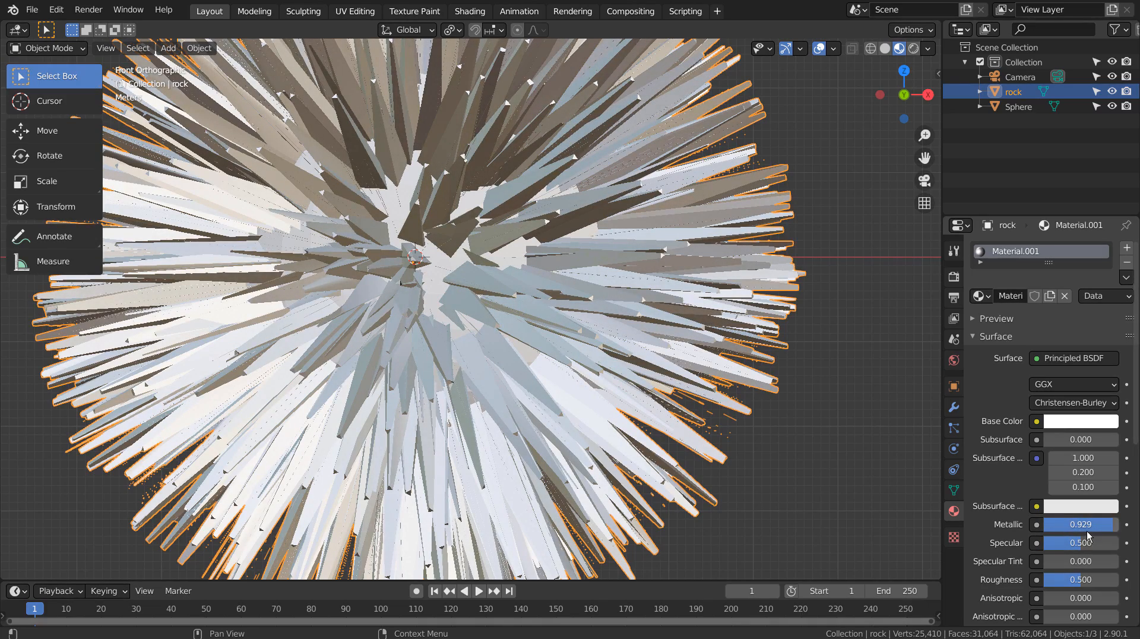
pyautogui.moveTo(1075, 580); pyautogui.dragTo(1061, 579)
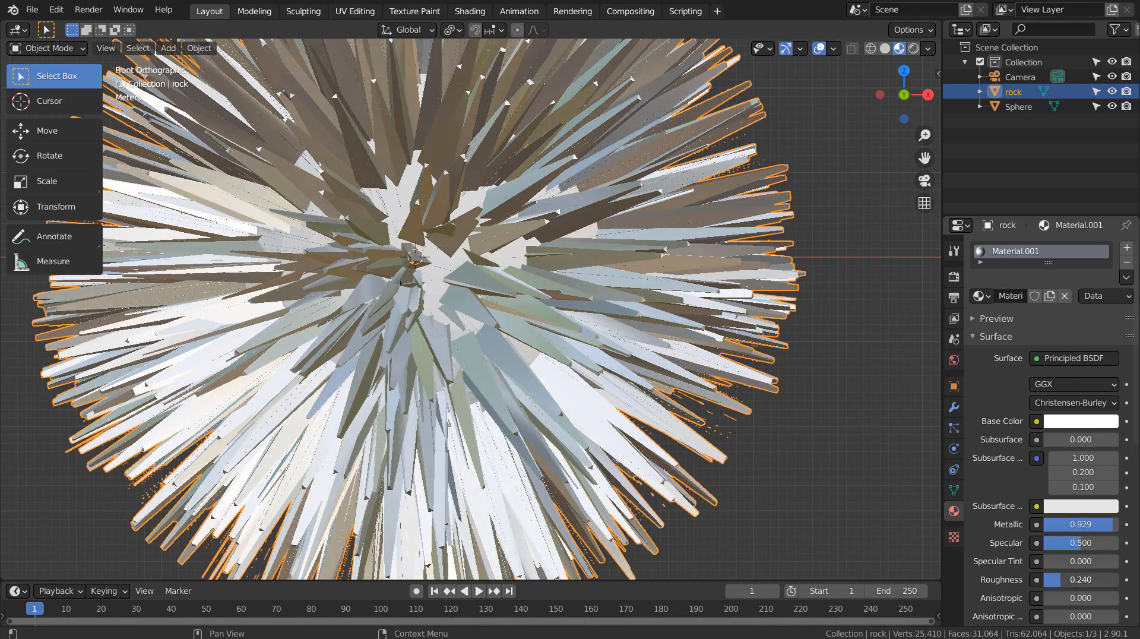
# - Select the sphere inside the spiky rock and scale it down to 0.752
pyautogui.click(474, 205)
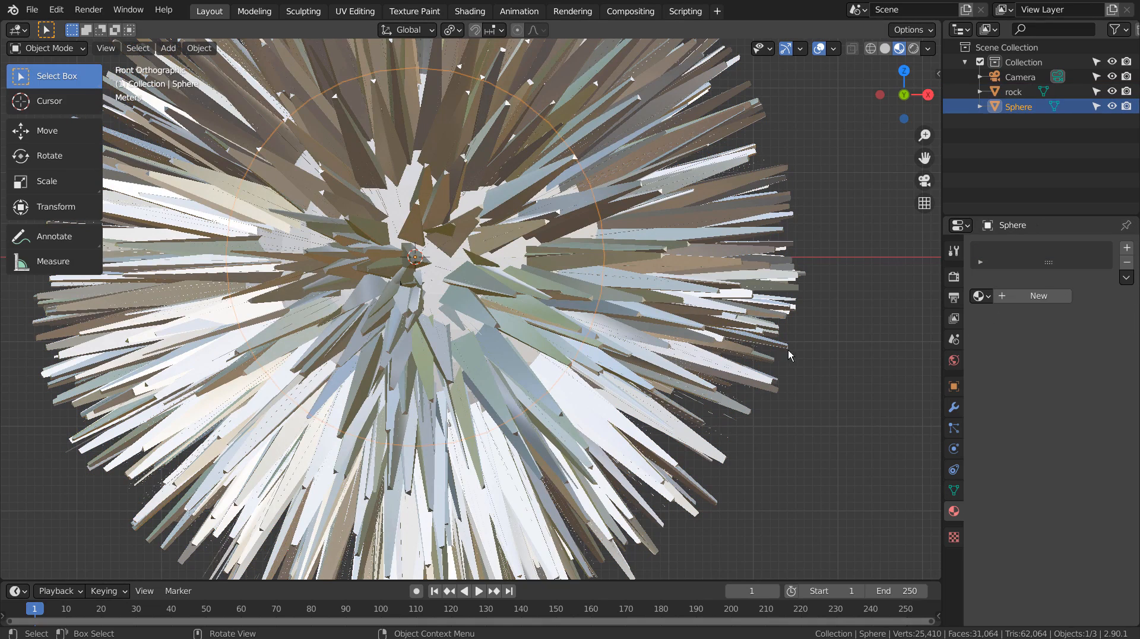
pyautogui.press('s')
pyautogui.click(685, 349)
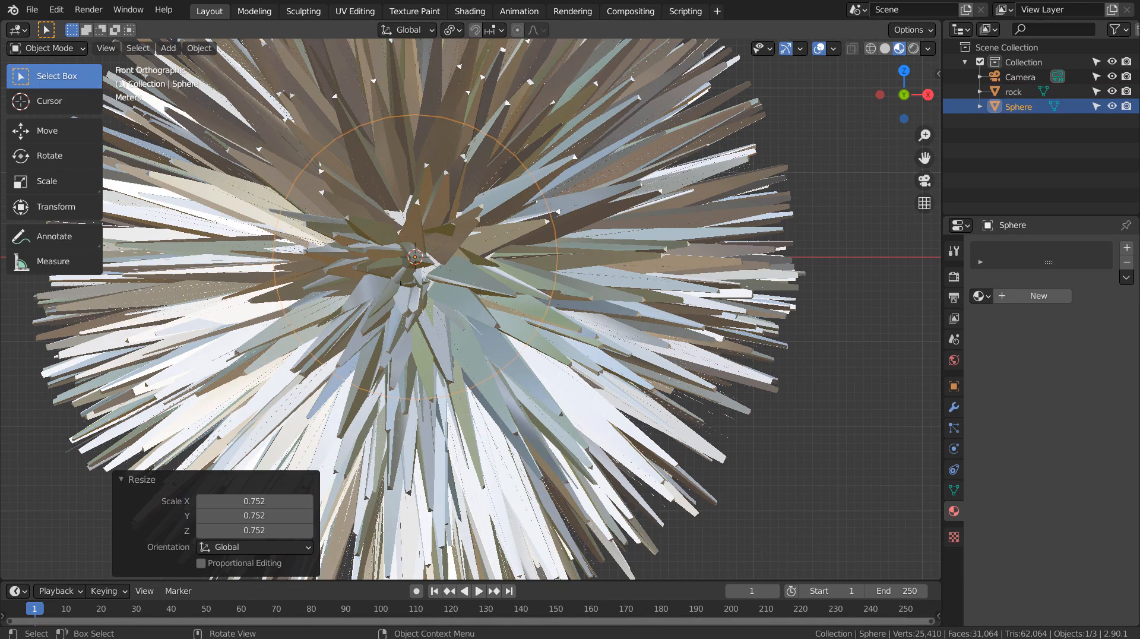
# - Give the sphere a new Emission material with strength 35 and a red color at hue 0.990 and saturation 1.000
pyautogui.click(1026, 297)
pyautogui.click(1050, 358)
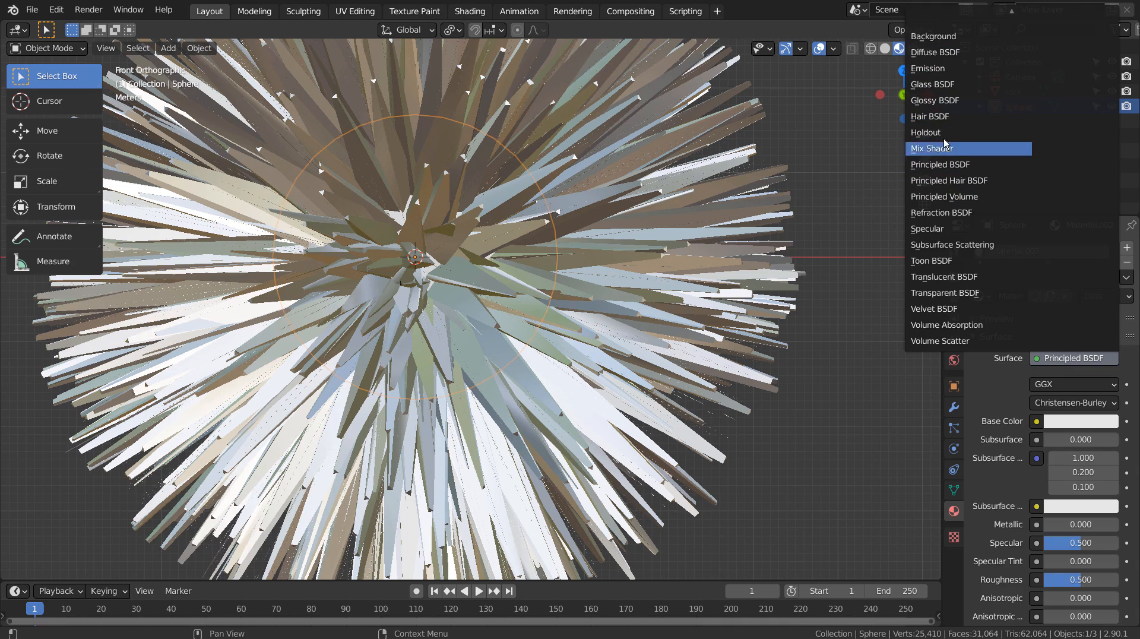
pyautogui.click(944, 76)
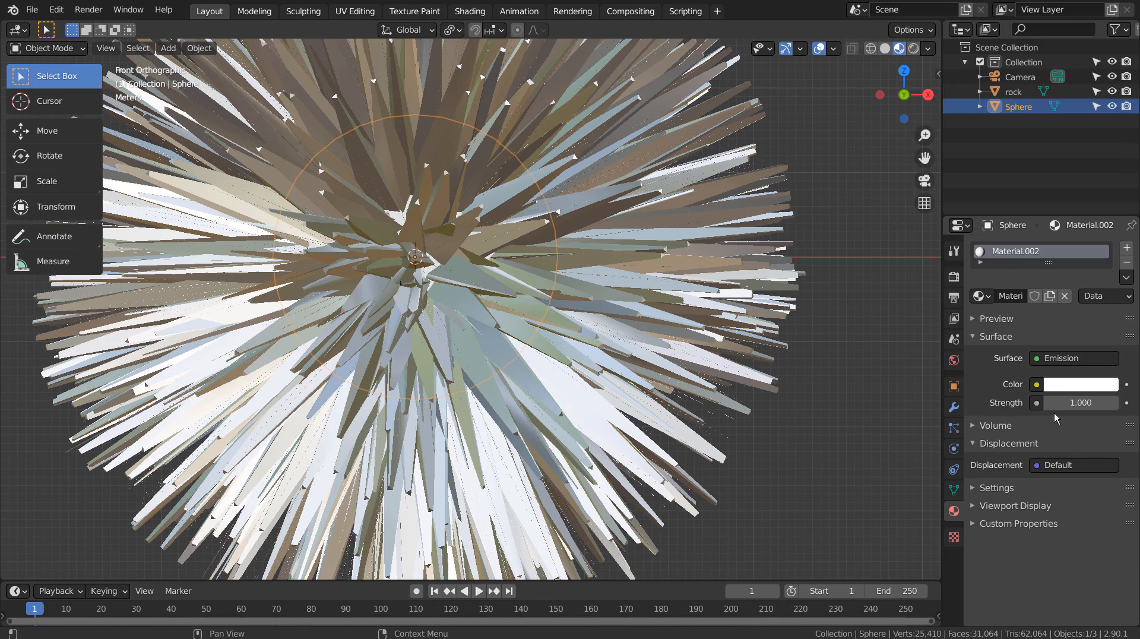
pyautogui.write('35')
pyautogui.press('Return')
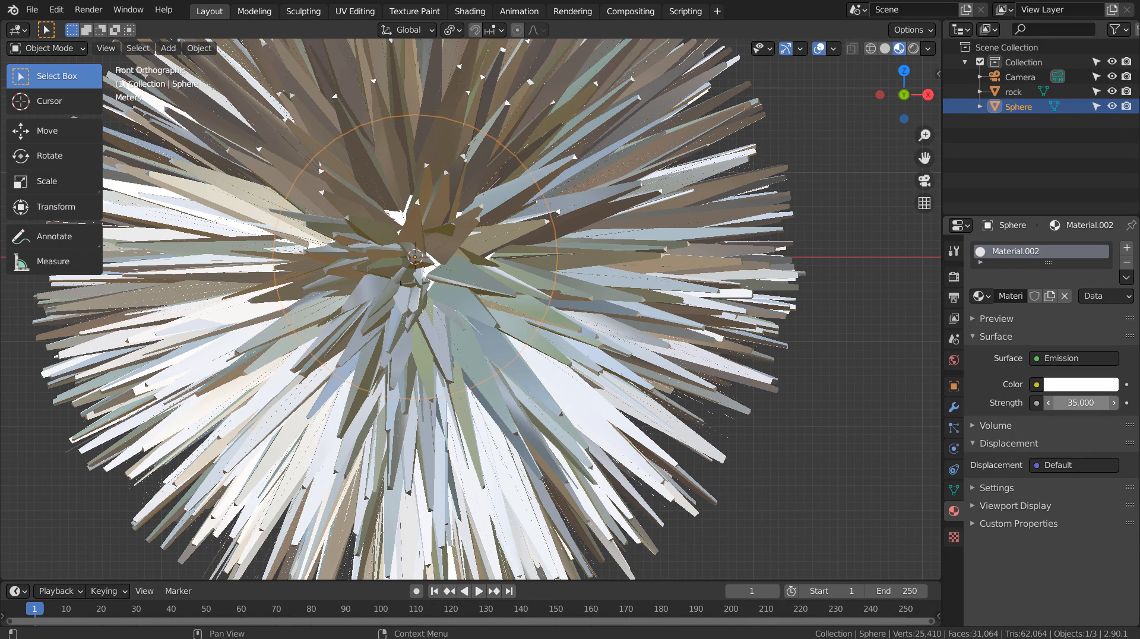
pyautogui.click(1084, 386)
pyautogui.click(1047, 281)
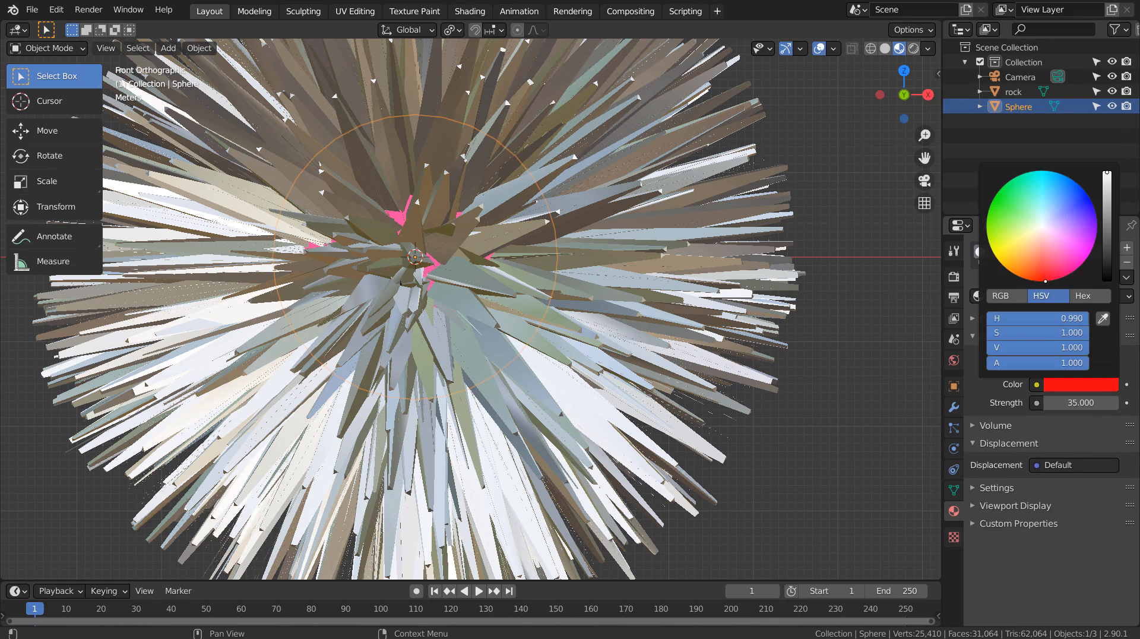
# - Deselect the sphere, preview the scene in rendered shading and set the output resolution scale to 25%
pyautogui.click(842, 362)
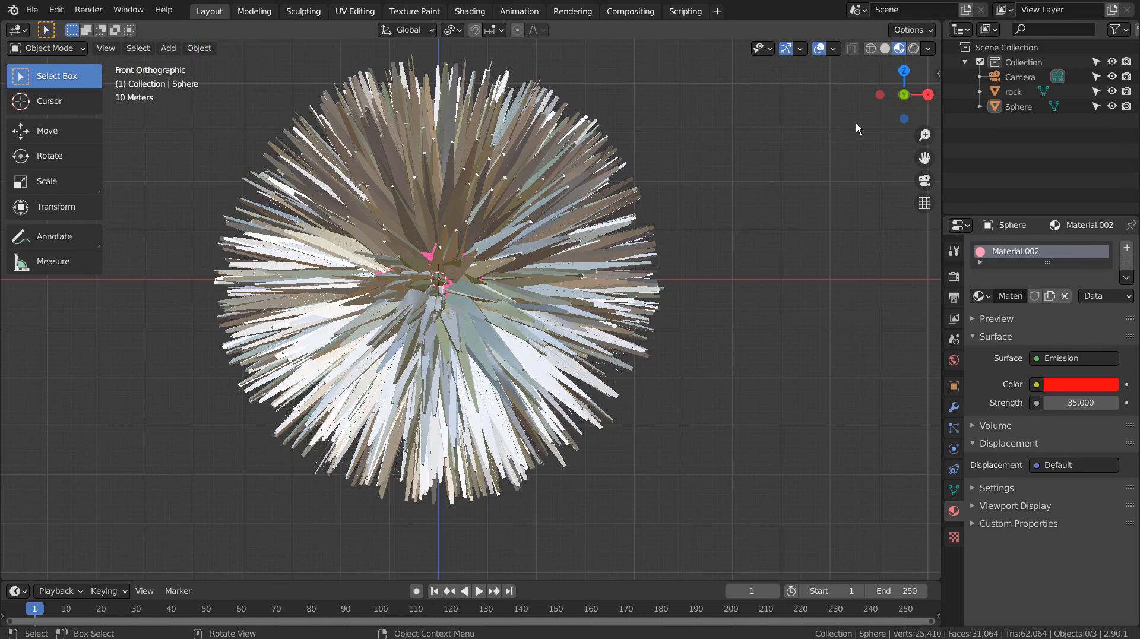
pyautogui.click(914, 49)
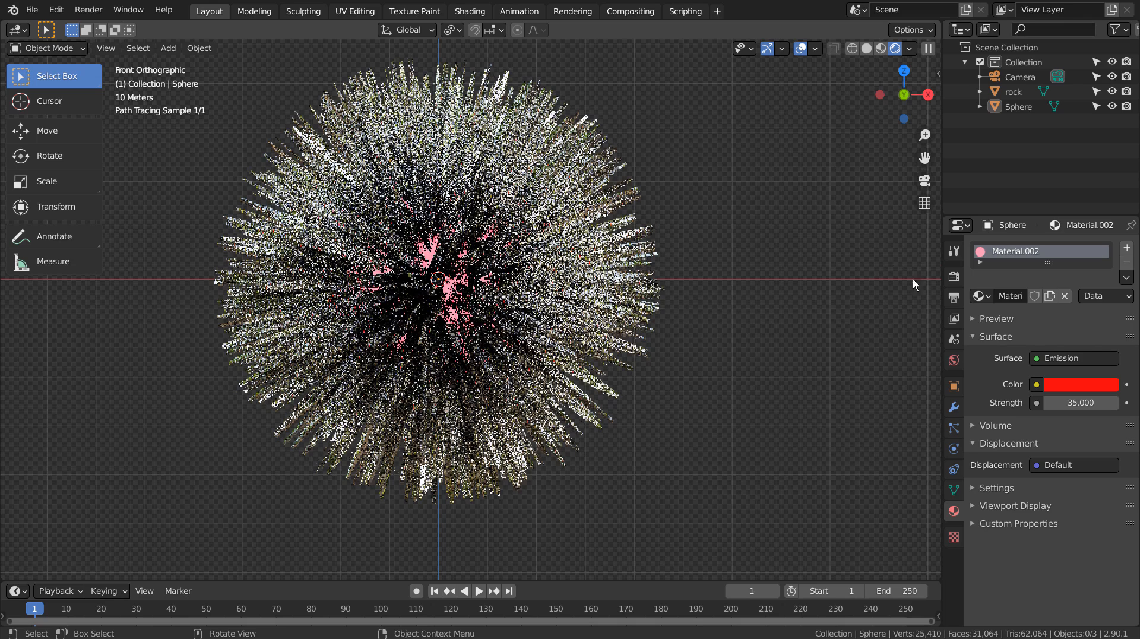
pyautogui.click(954, 298)
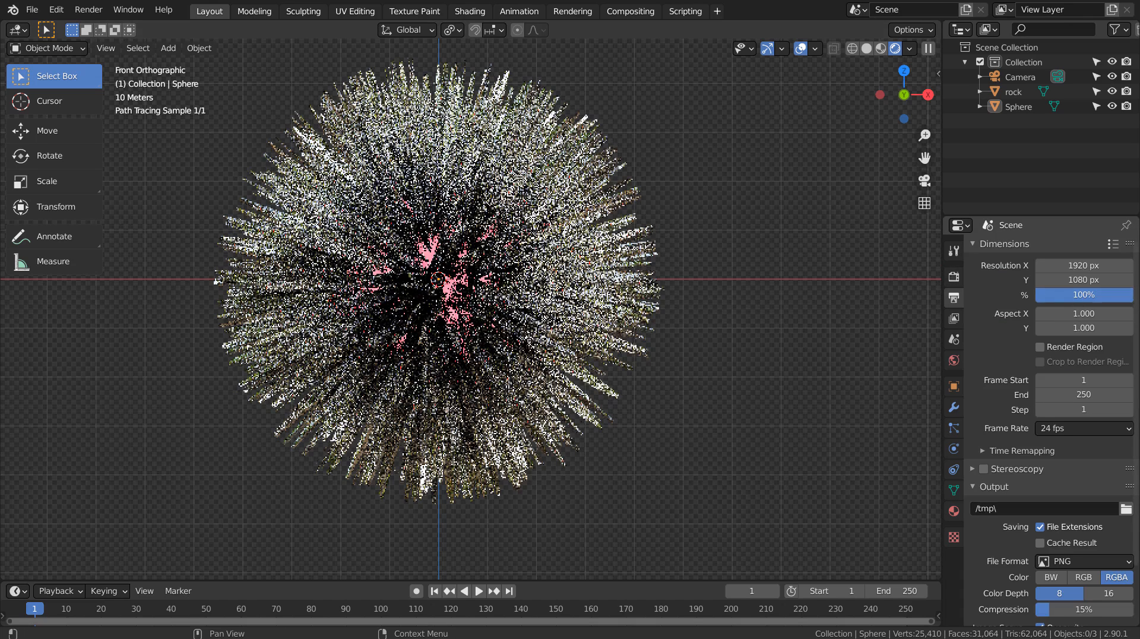
pyautogui.click(1074, 294)
pyautogui.write('25')
pyautogui.press('Return')
# - Set the Cycles render sample count to 32
pyautogui.click(954, 277)
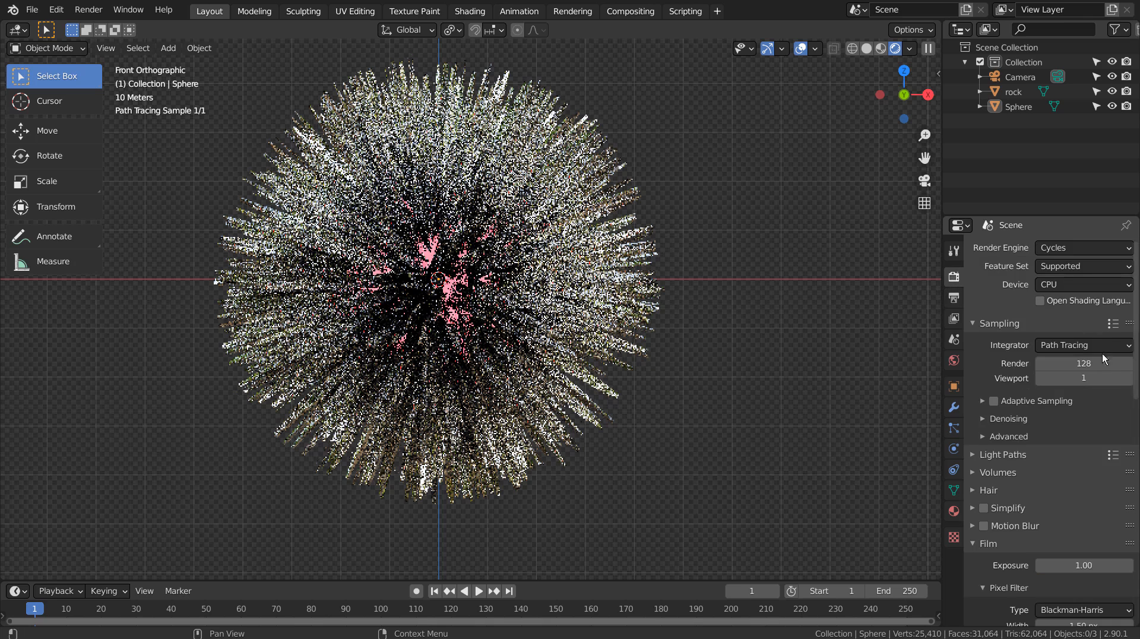
pyautogui.click(1084, 364)
pyautogui.write('32')
pyautogui.press('Return')
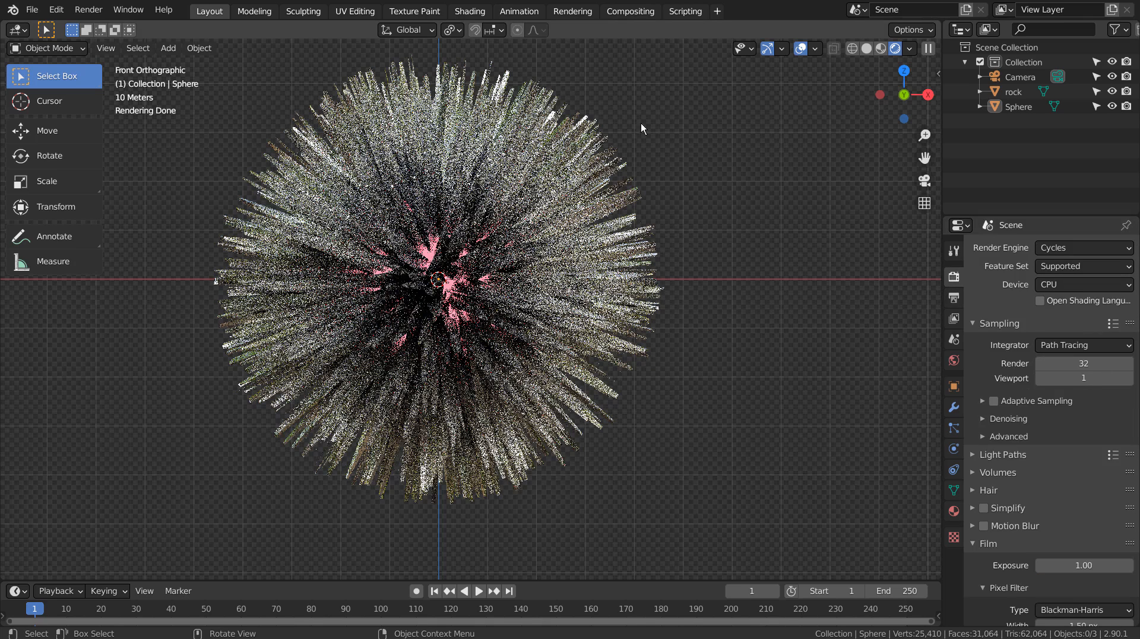
# - In the Compositing workspace, move the Denoise node lower and insert a Glare node between Denoise and Composite
pyautogui.click(622, 12)
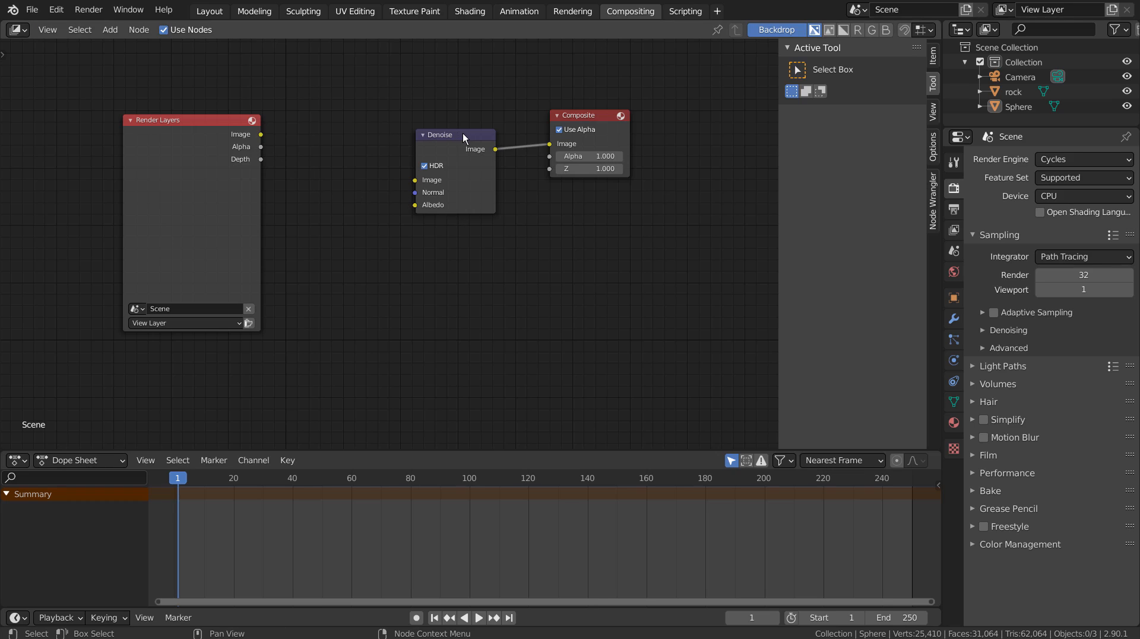
pyautogui.moveTo(447, 138); pyautogui.dragTo(391, 199)
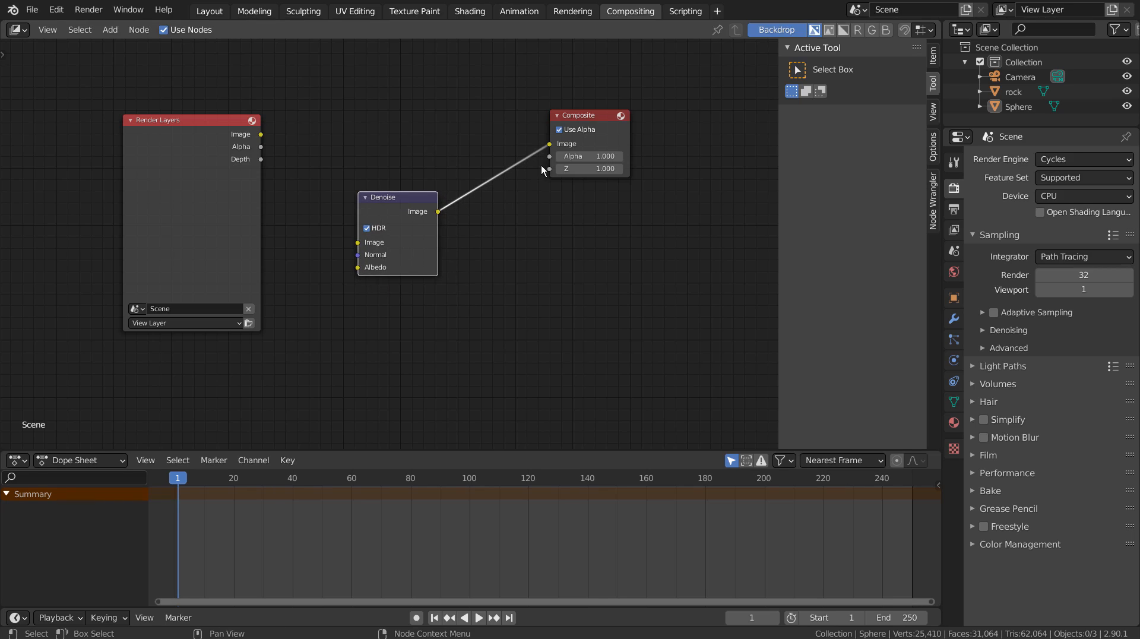
pyautogui.hotkey('shift', 'a')
pyautogui.click(485, 140)
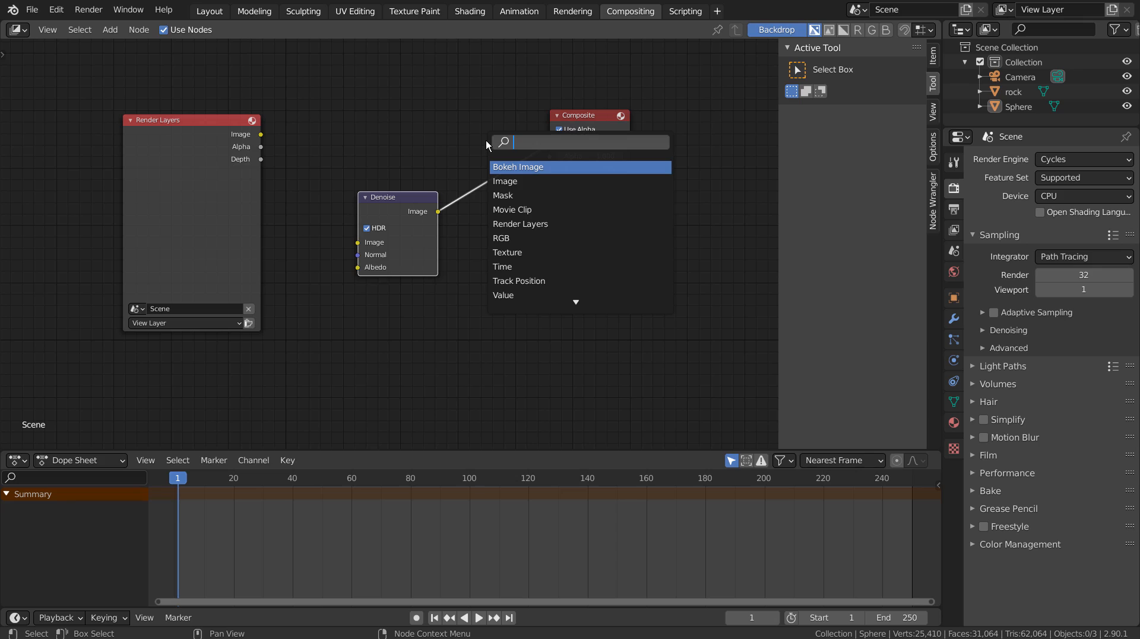
pyautogui.write('gl')
pyautogui.press('Return')
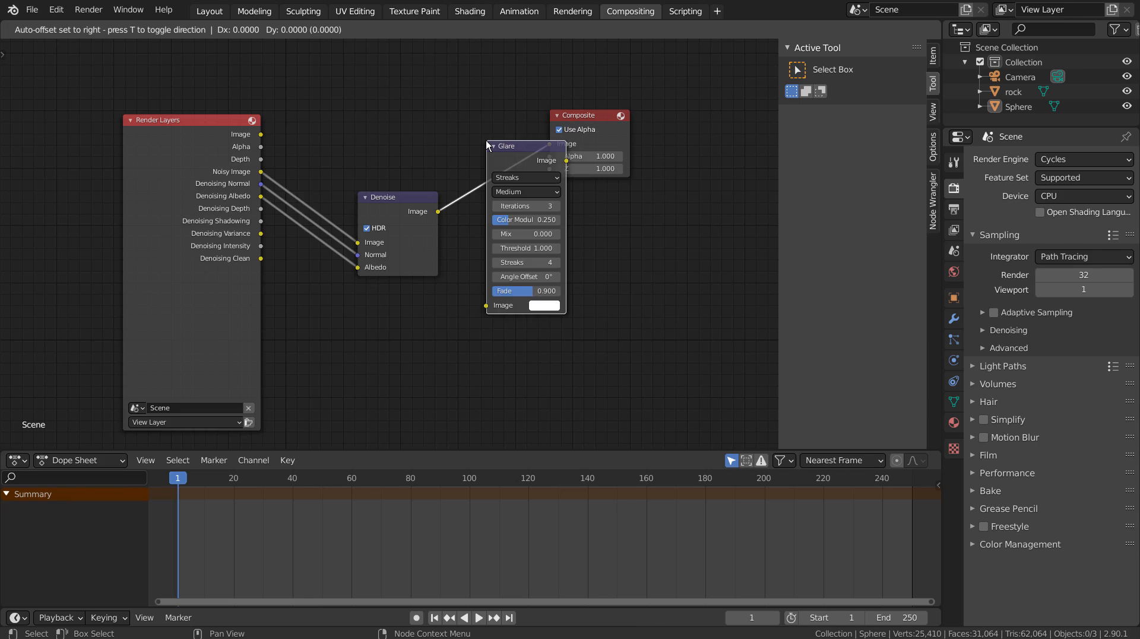
pyautogui.click(484, 142)
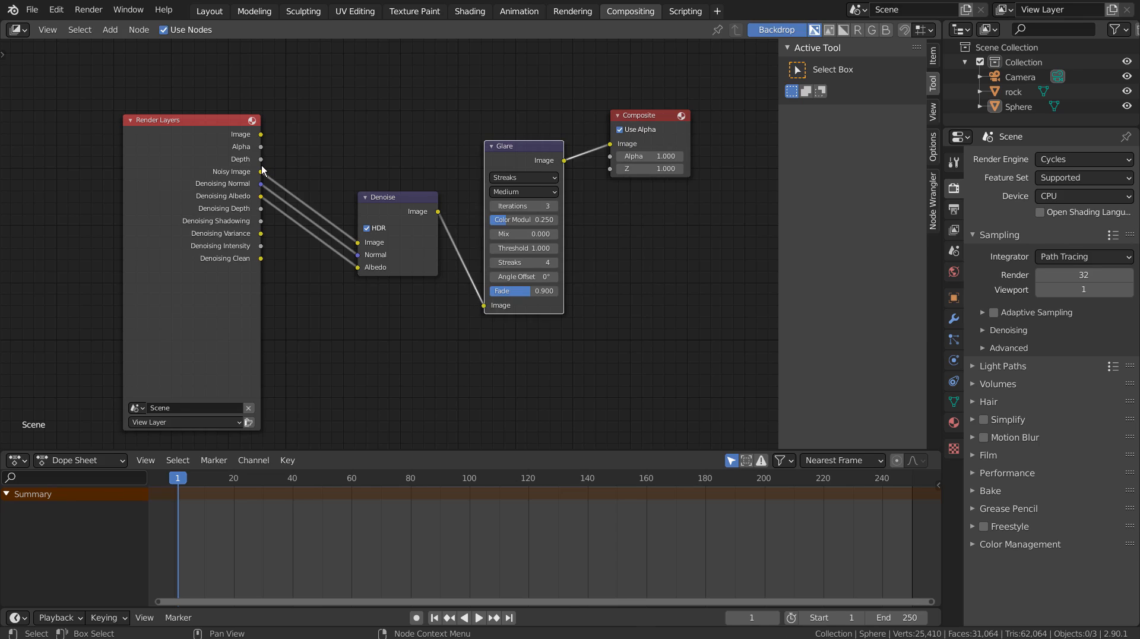
pyautogui.moveTo(359, 241)
pyautogui.mouseDown()
pyautogui.moveTo(347, 245)
pyautogui.moveTo(351, 263)
pyautogui.mouseUp()
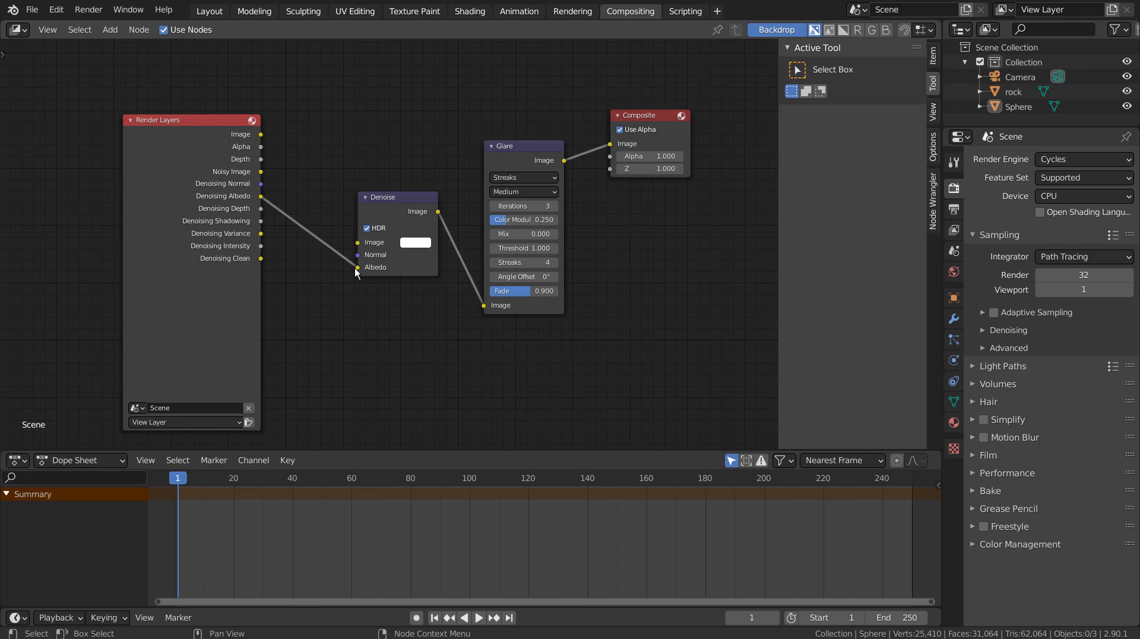
pyautogui.hotkey('ctrl', 'z')
pyautogui.hotkey('ctrl', 'z')
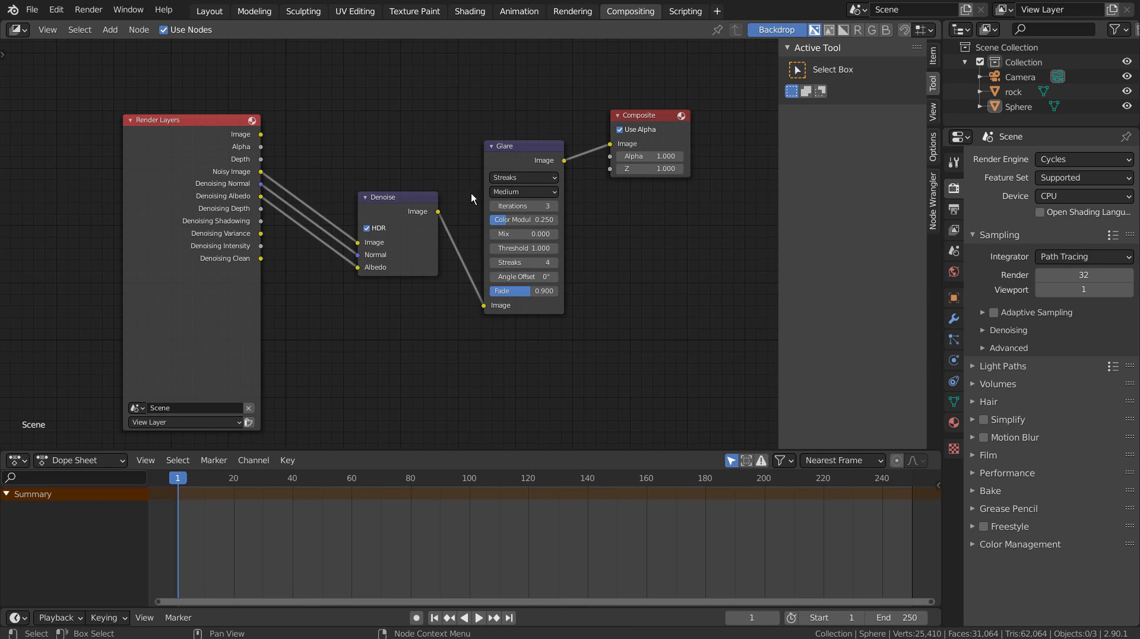
# - Set the Glare node to Fog Glow with High quality
pyautogui.click(532, 180)
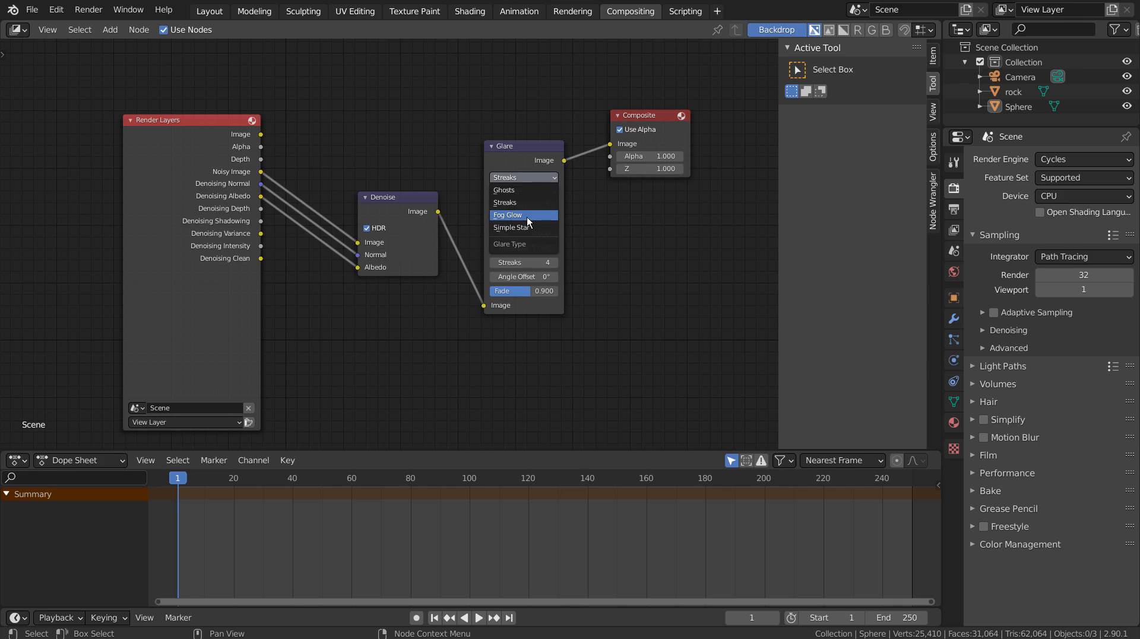
pyautogui.click(527, 219)
pyautogui.click(531, 191)
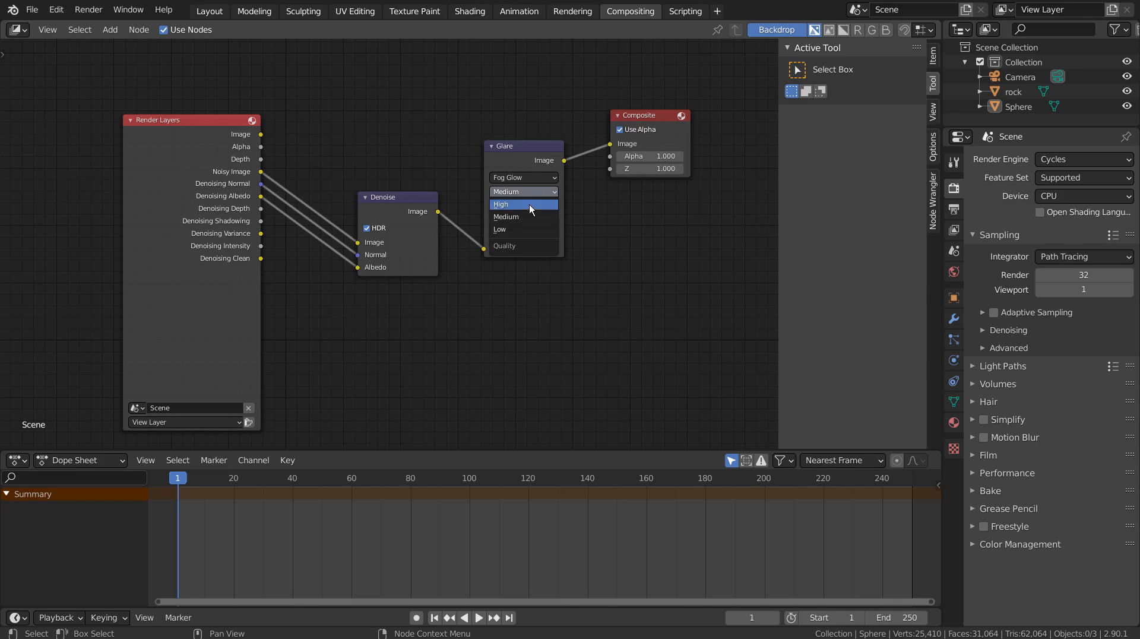
pyautogui.click(528, 215)
pyautogui.click(533, 178)
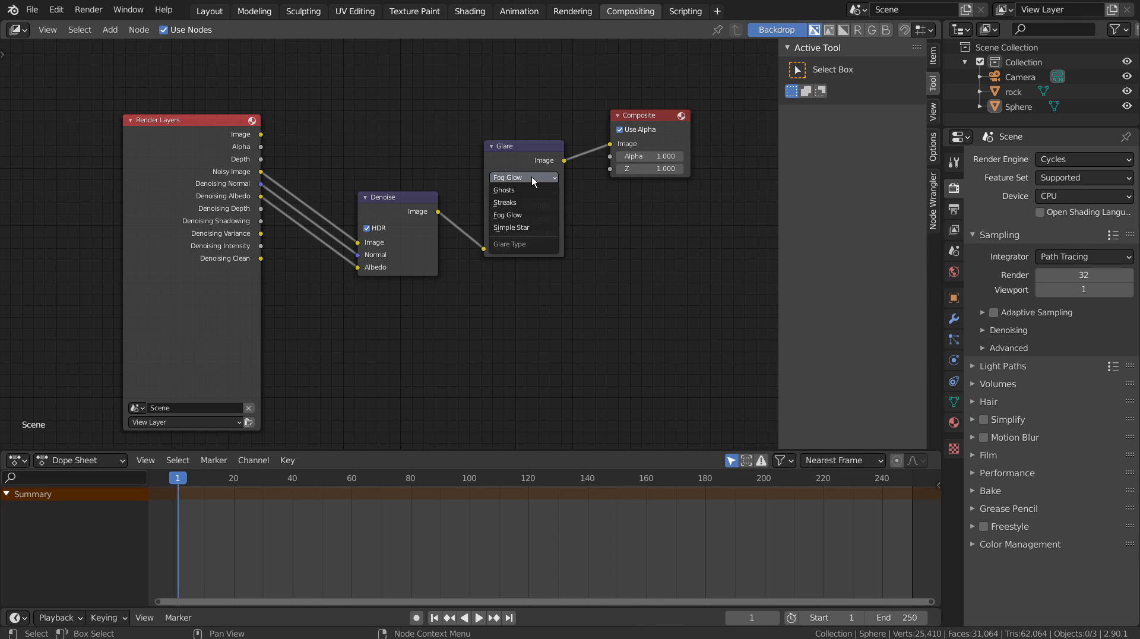
pyautogui.click(532, 177)
pyautogui.click(525, 180)
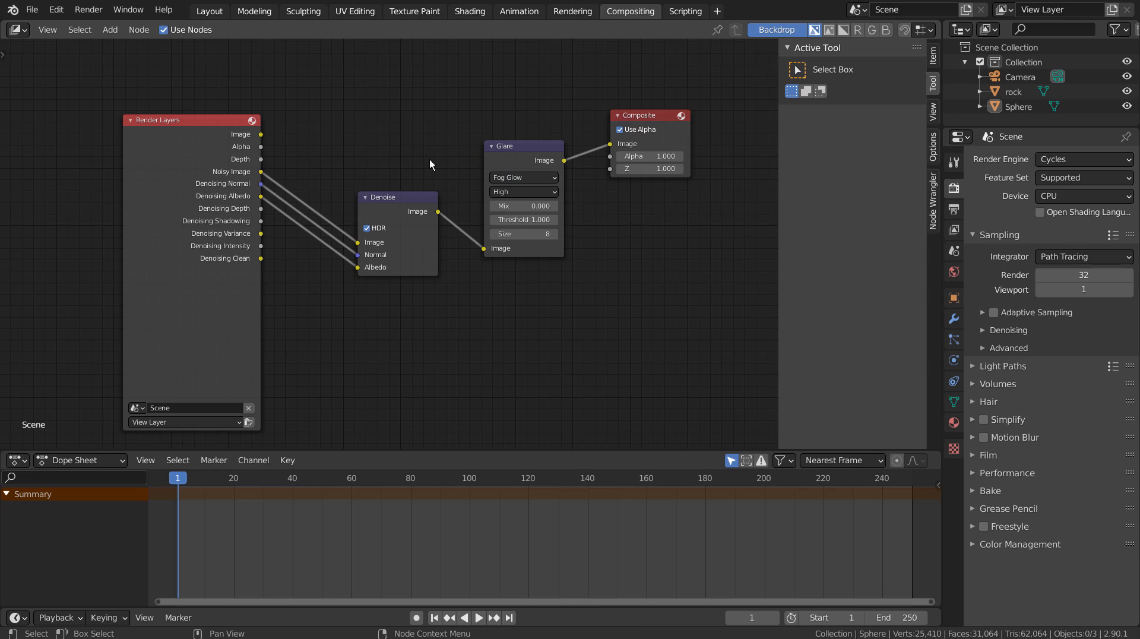
# - Start a test render of the scene, abort it and return to the Layout workspace
pyautogui.press('F12')
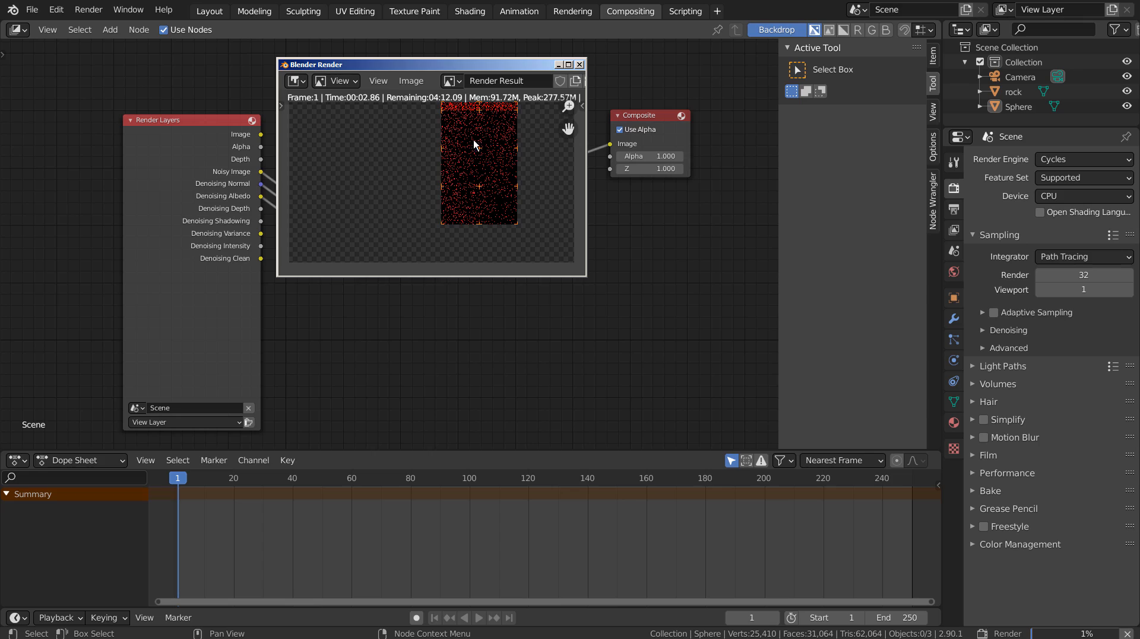
pyautogui.click(581, 64)
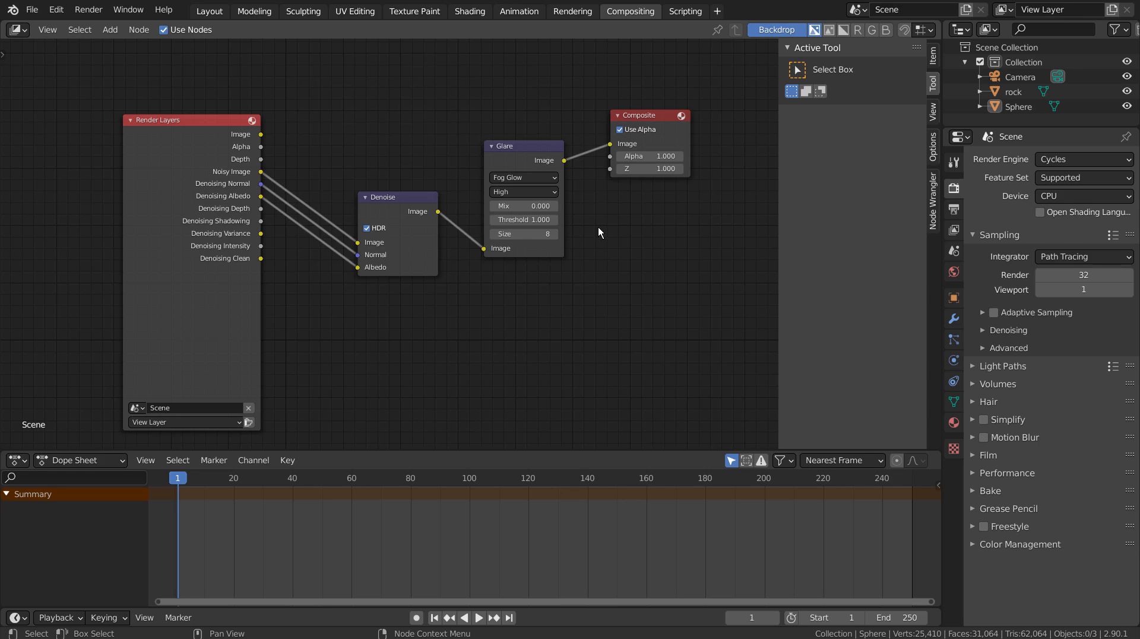
pyautogui.click(213, 12)
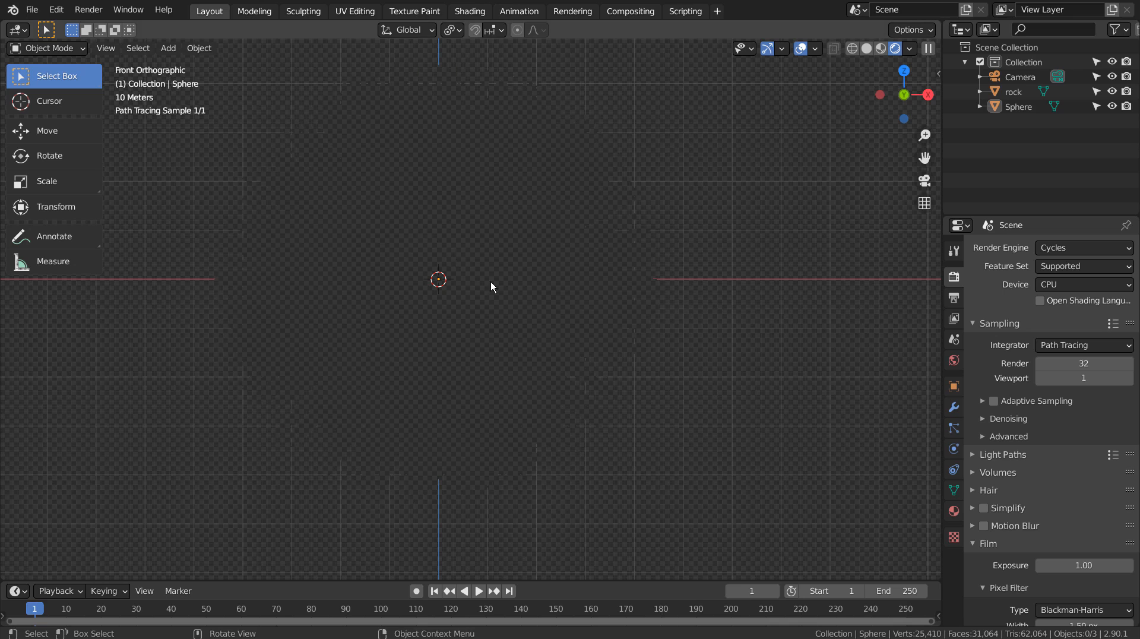
# - Examine the camera view in solid shading and compare it with a framed view of the spiky rock
pyautogui.scroll(-7, 492, 286)
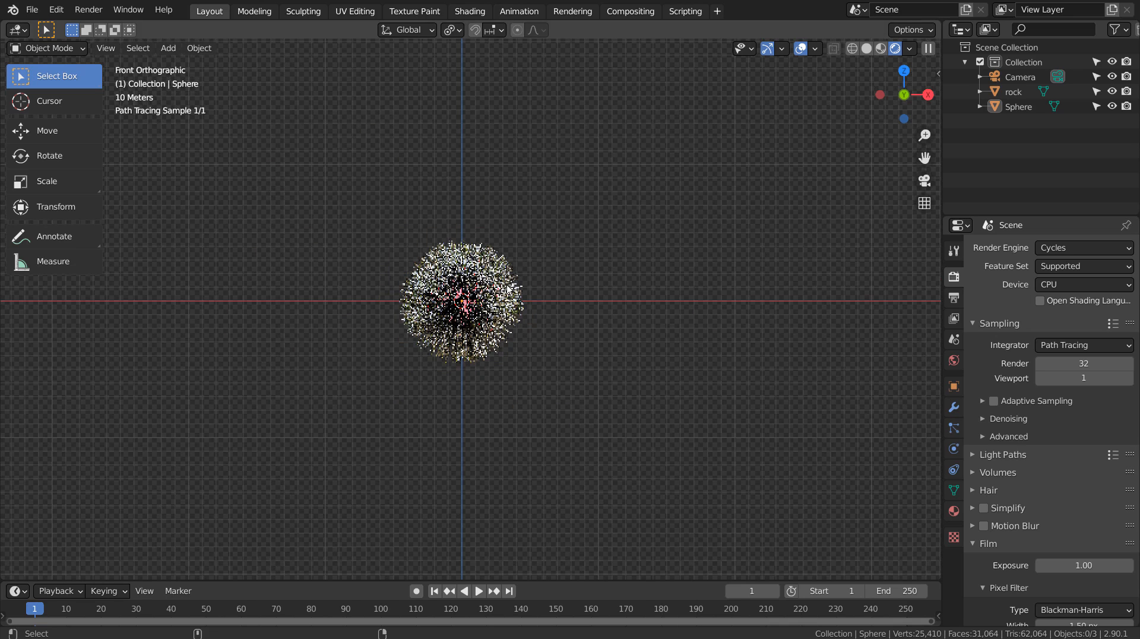
pyautogui.press('KP_0')
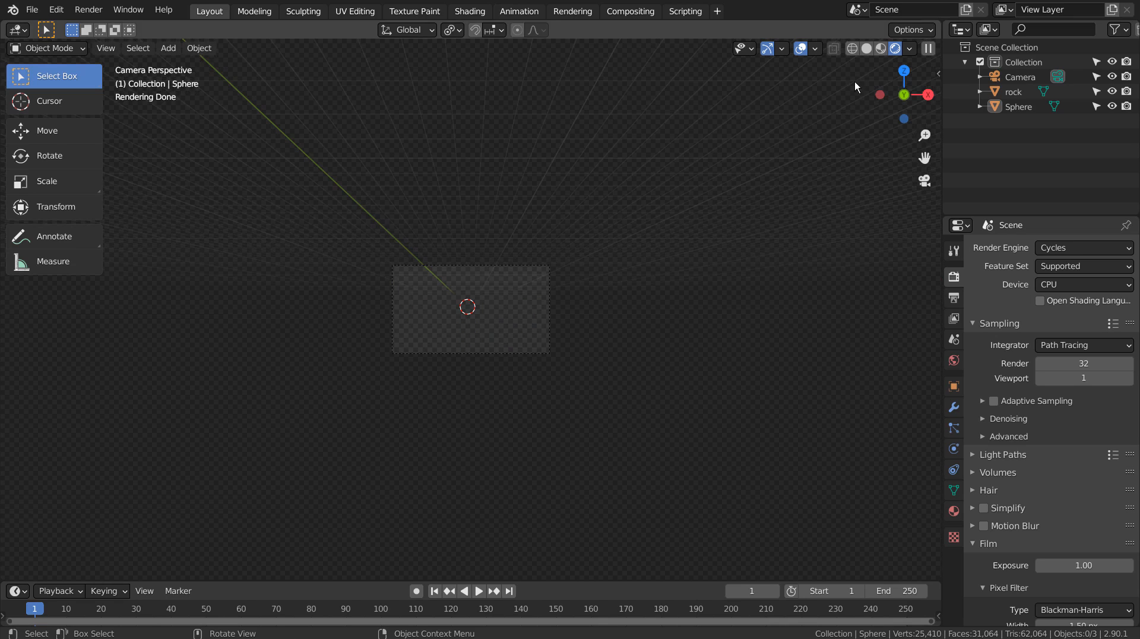
pyautogui.click(867, 48)
pyautogui.scroll(6, 686, 301)
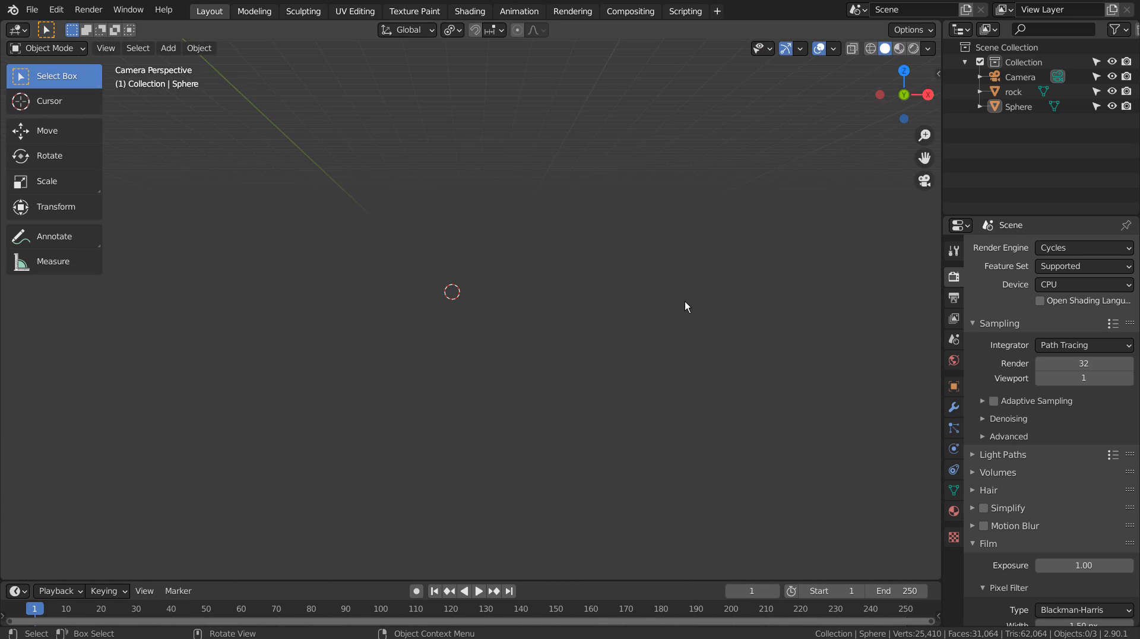
pyautogui.scroll(9, 663, 315)
pyautogui.scroll(-2, 663, 315)
pyautogui.scroll(-8, 625, 257)
pyautogui.moveTo(624, 258); pyautogui.dragTo(625, 266, button='middle')
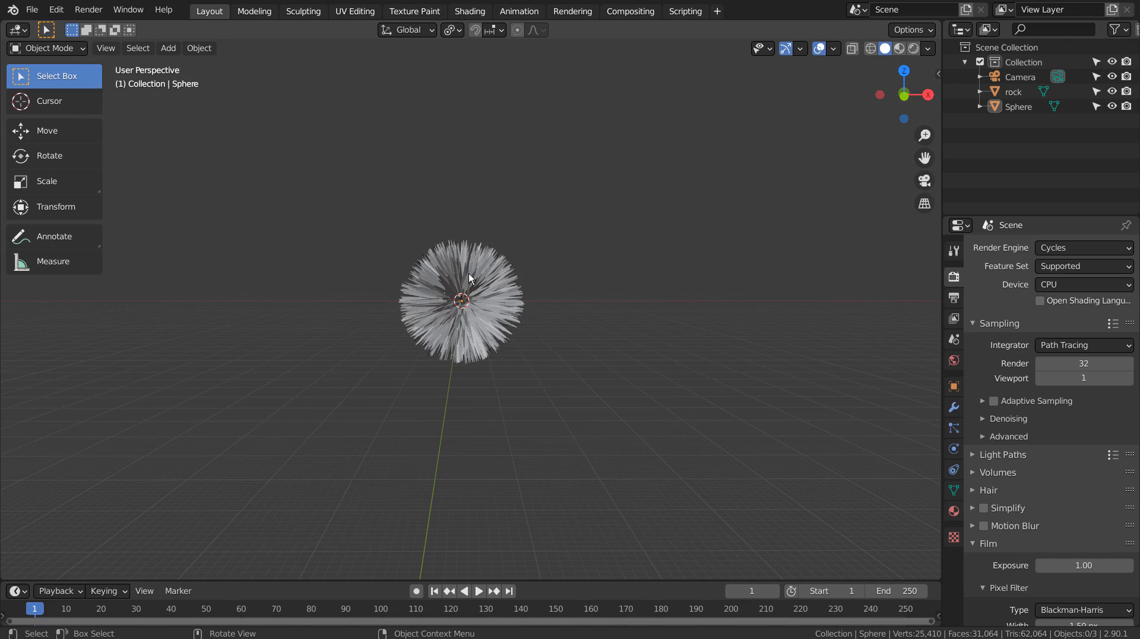
pyautogui.click(469, 278)
pyautogui.press('KP_Decimal')
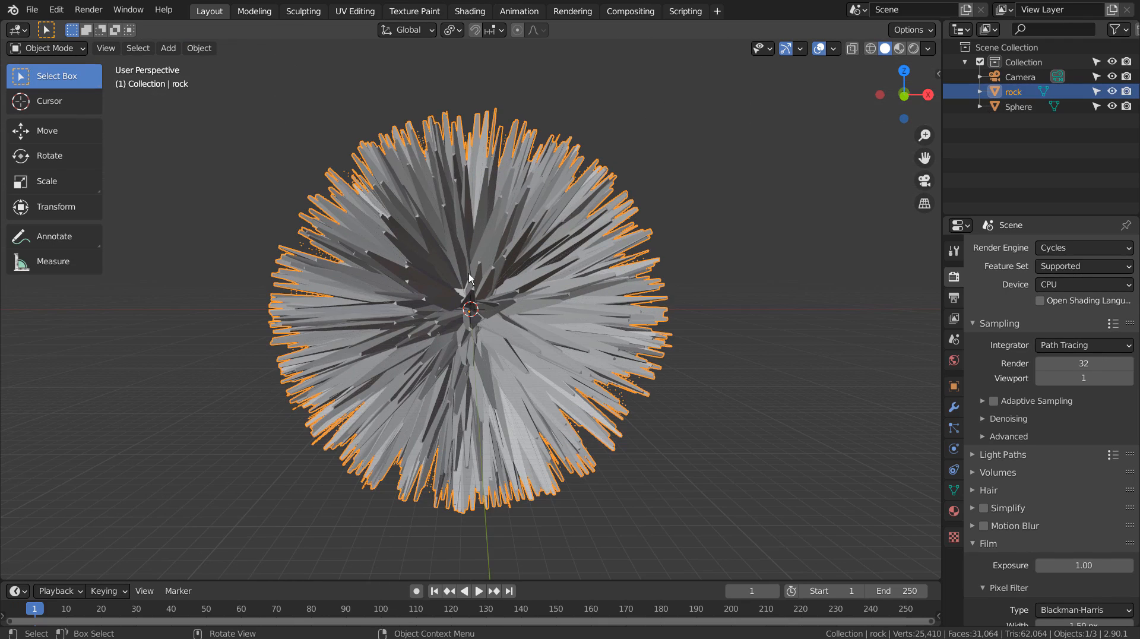
pyautogui.scroll(-3, 469, 277)
pyautogui.press('KP_0')
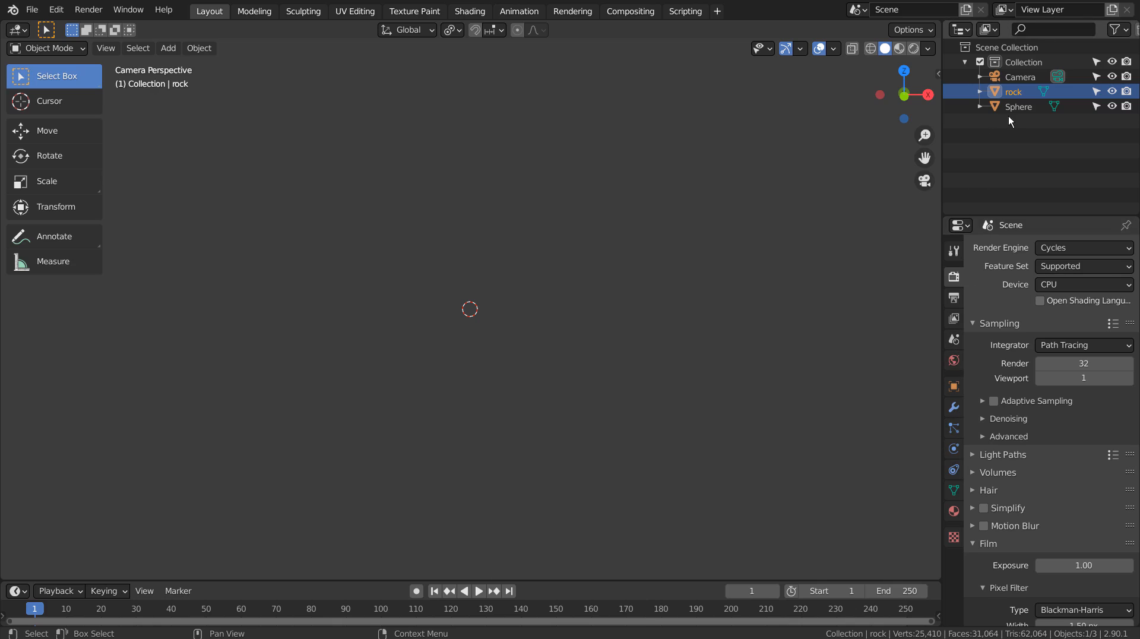
# - Set the camera's clip end to 11111 m and look through the camera at the spiky ball
pyautogui.click(1020, 77)
pyautogui.click(955, 448)
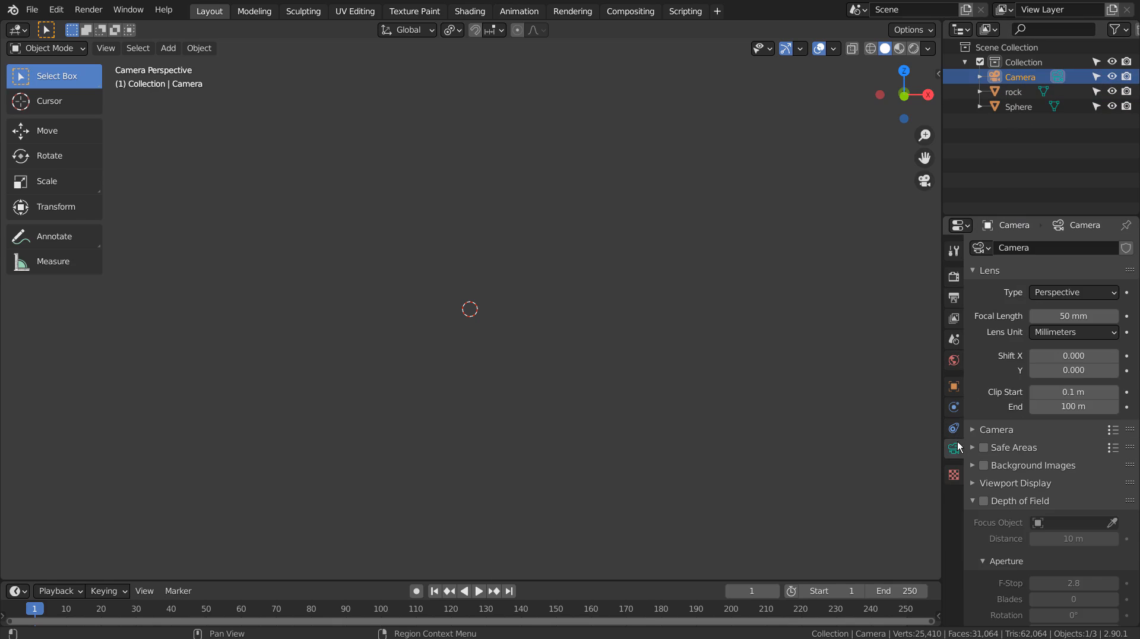
pyautogui.click(1074, 406)
pyautogui.write('11111')
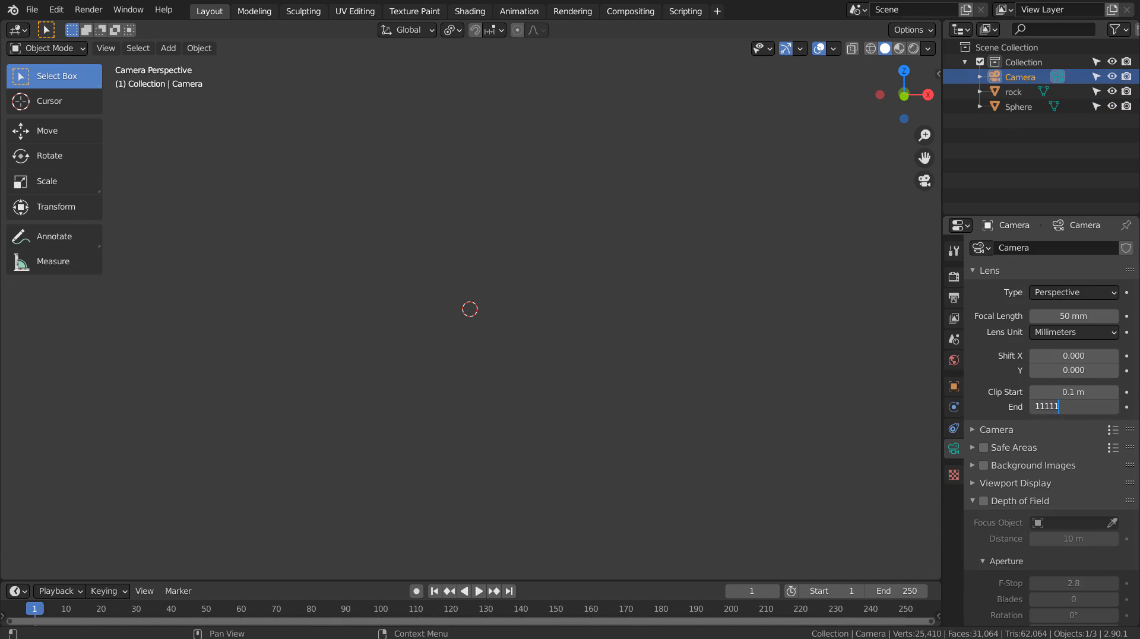
pyautogui.press('Return')
pyautogui.press('KP_0')
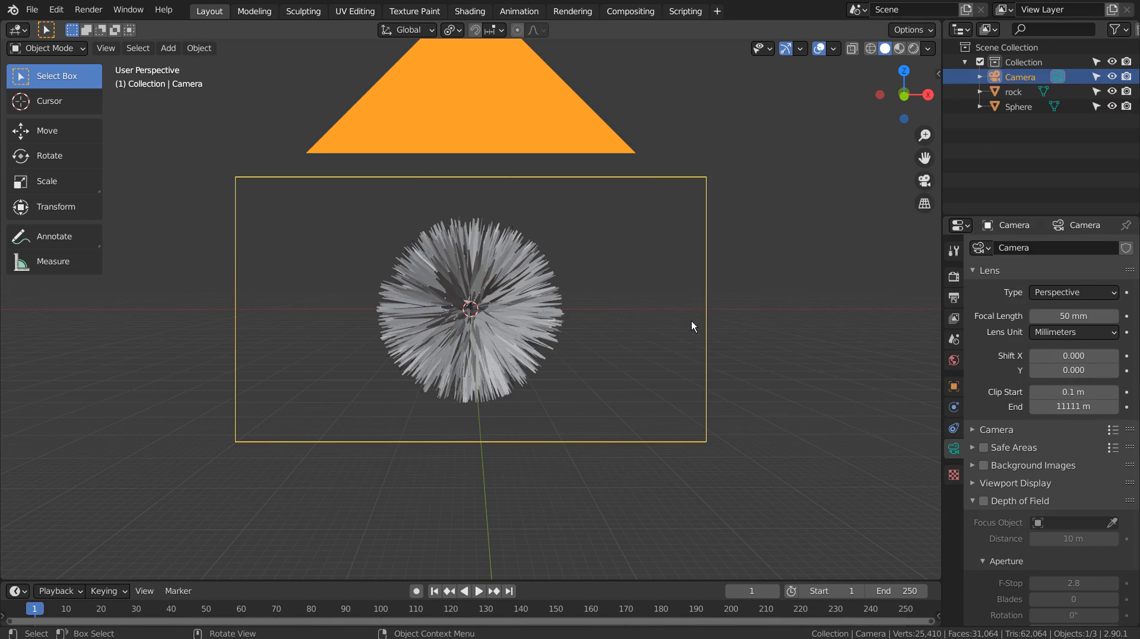
pyautogui.press('KP_0')
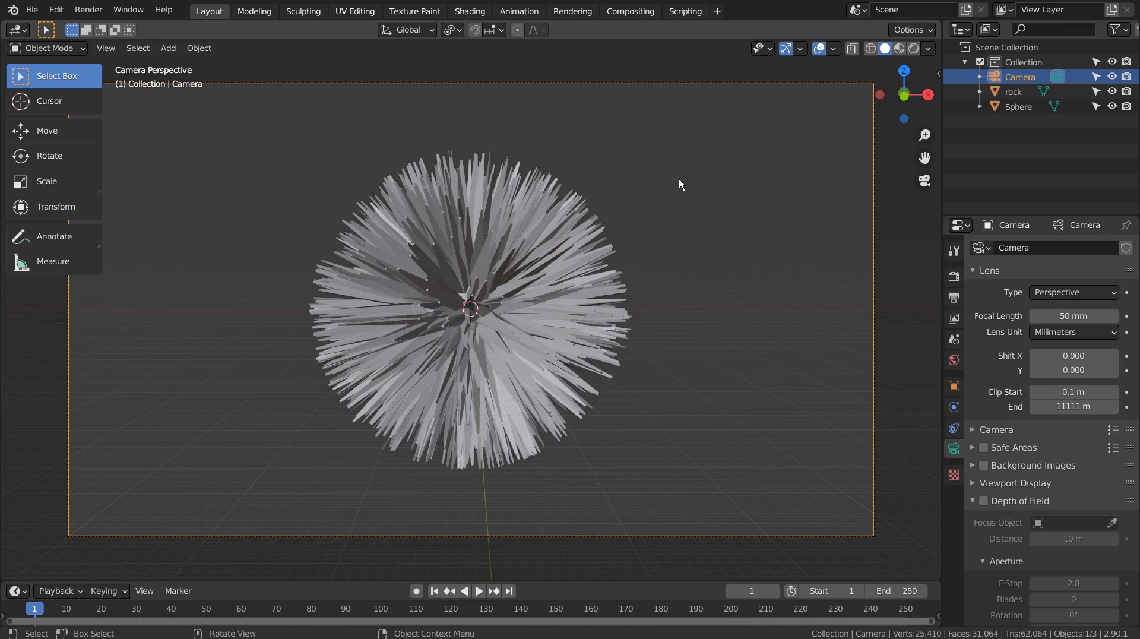
# - Render the image, examine the glowing red center of the spiky ball up close and close the render
pyautogui.press('F12')
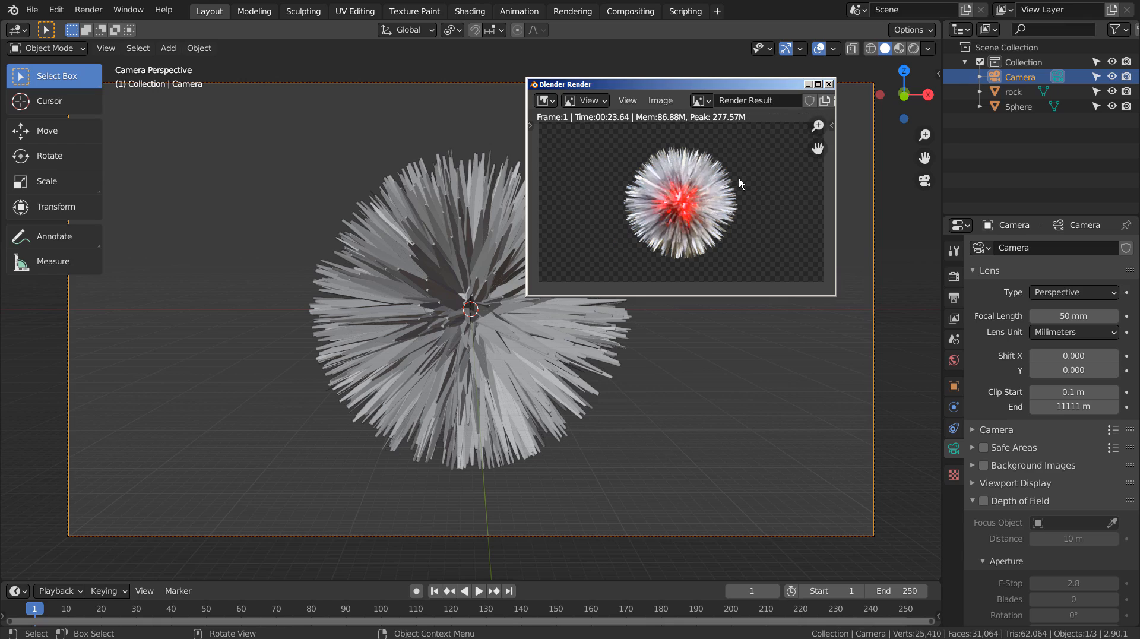
pyautogui.scroll(8, 739, 178)
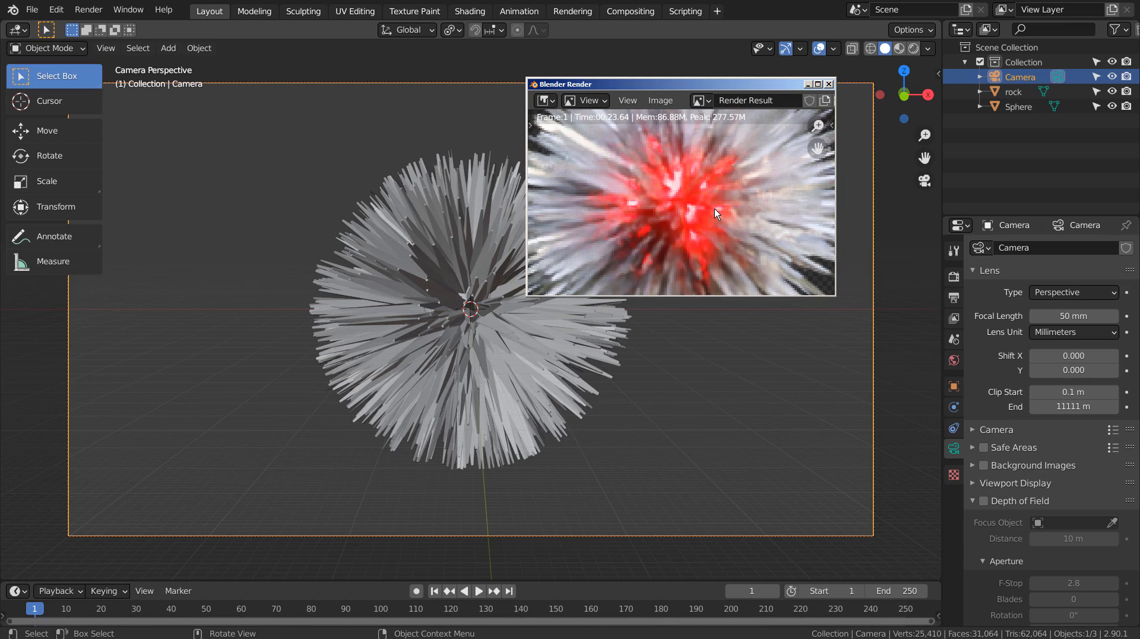
pyautogui.scroll(-6, 715, 209)
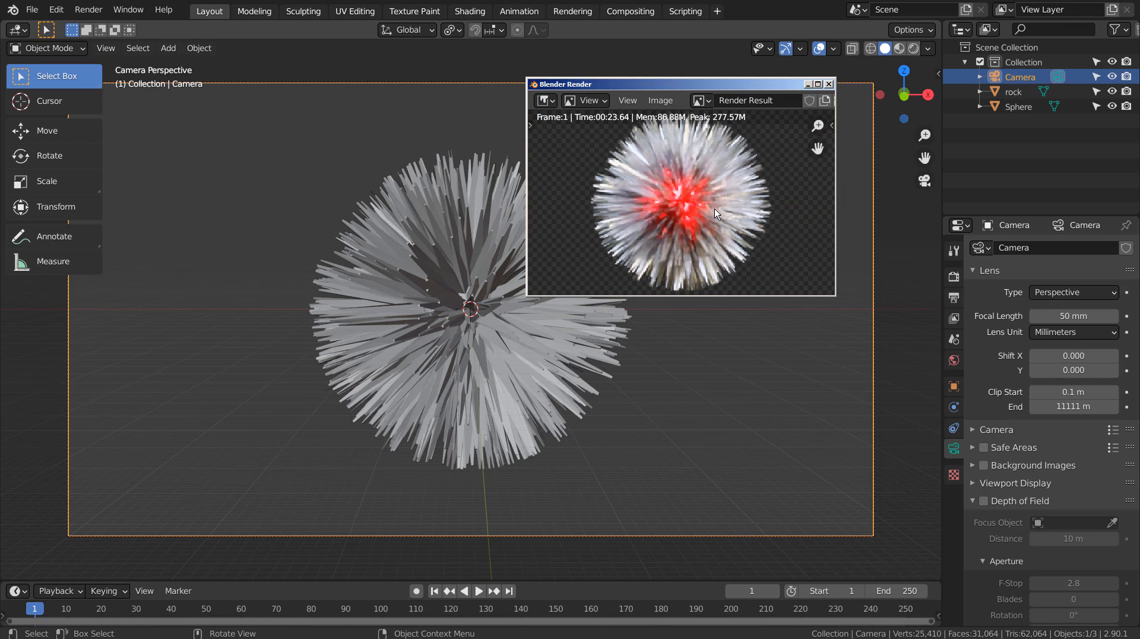
pyautogui.scroll(7, 714, 208)
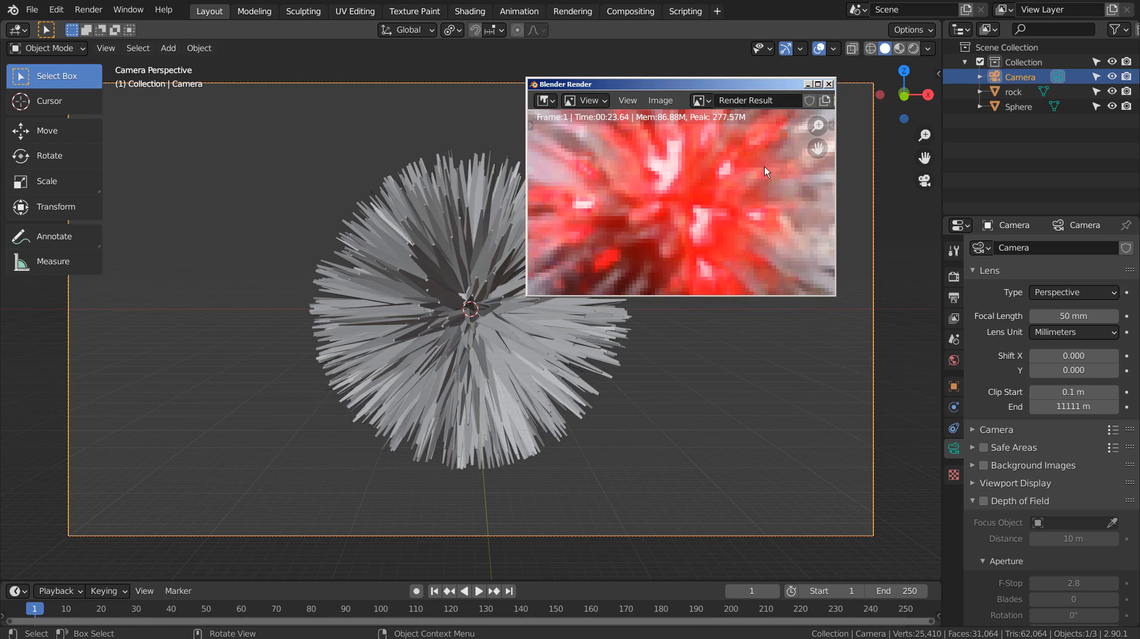
pyautogui.click(829, 84)
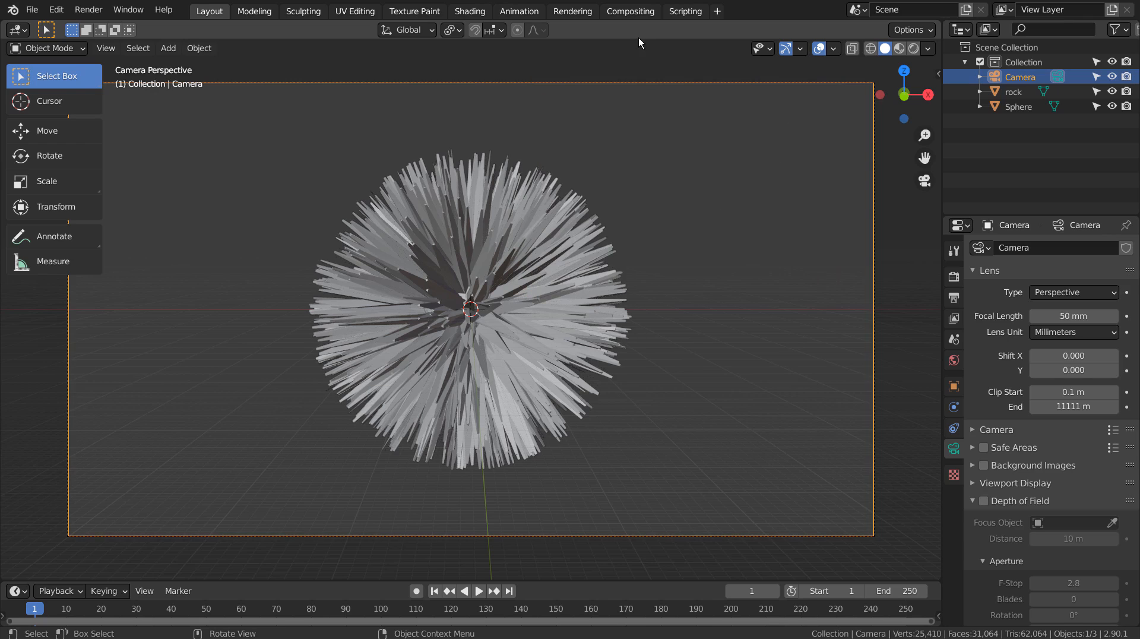
# - Open the inner sphere's material in the Shading workspace and add a ColorRamp node beside its Emission node
pyautogui.click(469, 11)
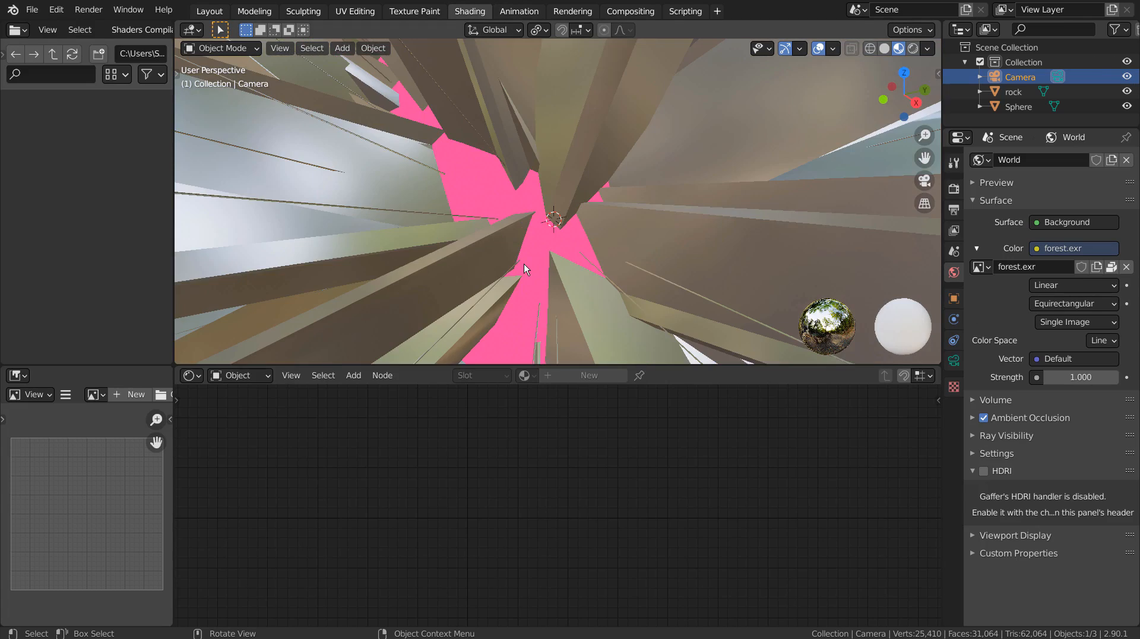
pyautogui.click(505, 193)
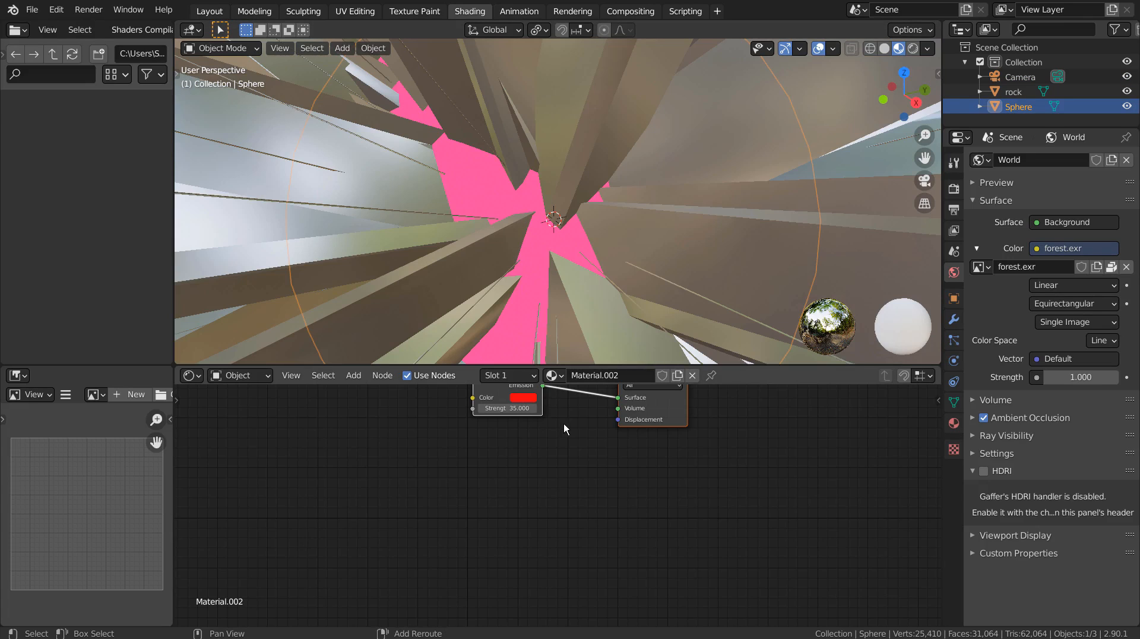
pyautogui.moveTo(564, 423); pyautogui.dragTo(569, 518, button='middle')
pyautogui.click(363, 489)
pyautogui.hotkey('shift', 'a')
pyautogui.click(295, 473)
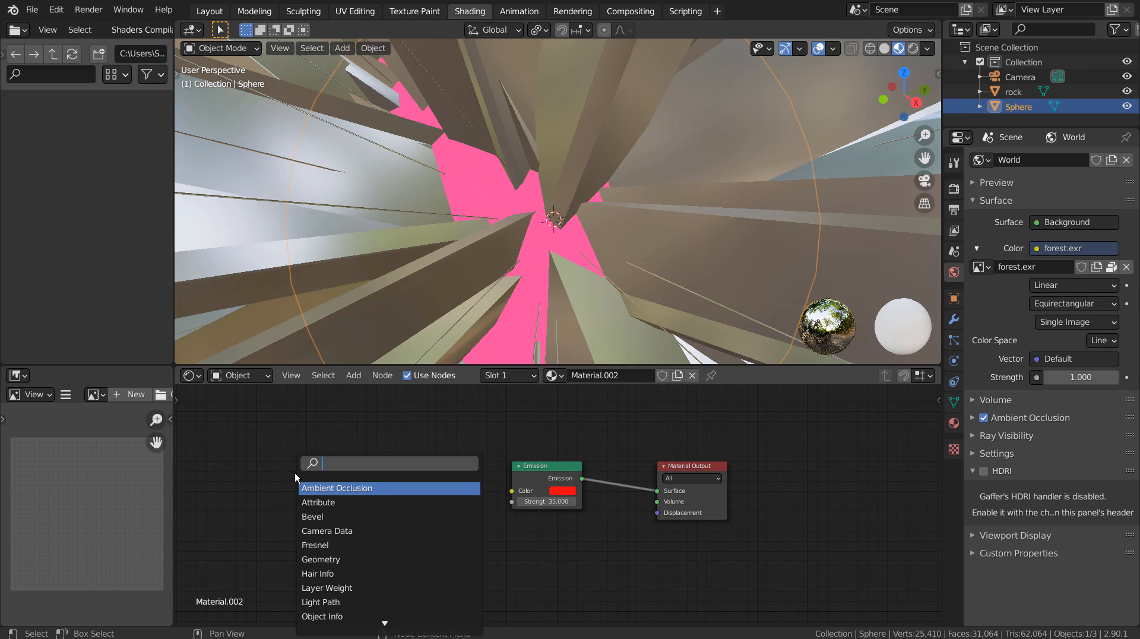
pyautogui.write('color ramp')
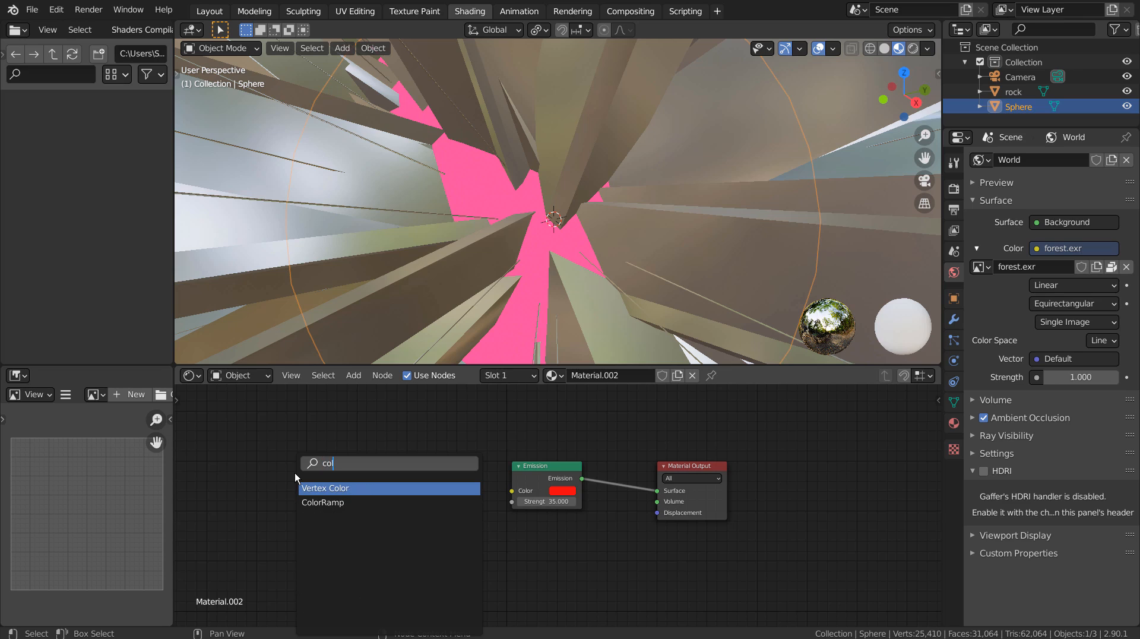
pyautogui.press('Return')
pyautogui.click(357, 450)
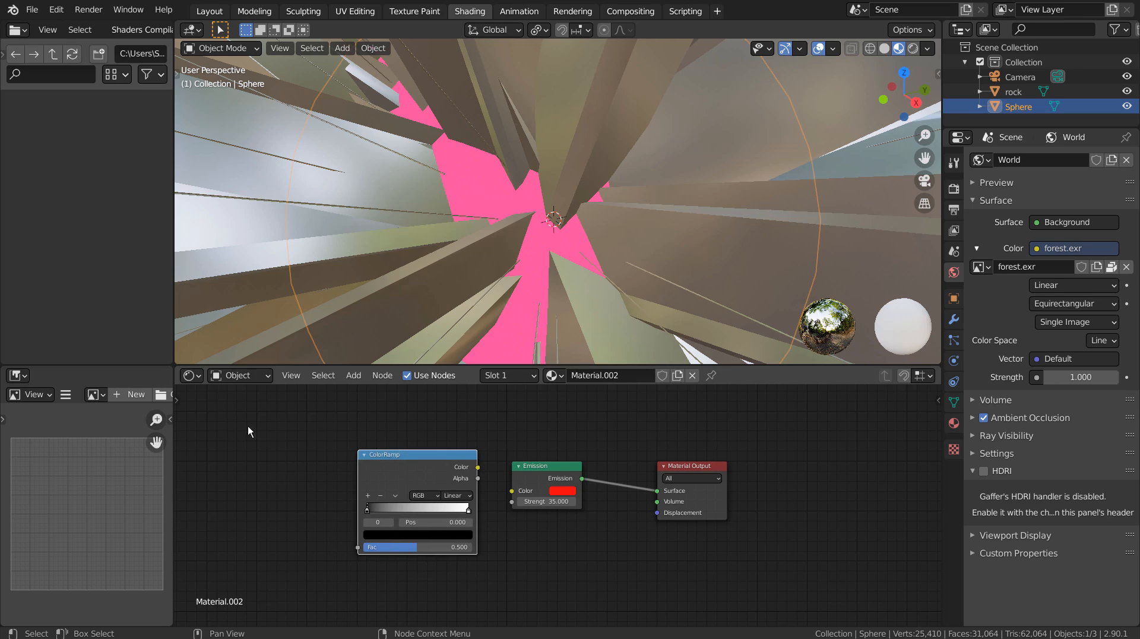
# - Add a Gradient Texture node, feed its color into the ColorRamp factor, and link the ColorRamp color to the Emission color
pyautogui.hotkey('shift', 'a')
pyautogui.click(235, 421)
pyautogui.write('grad')
pyautogui.press('Return')
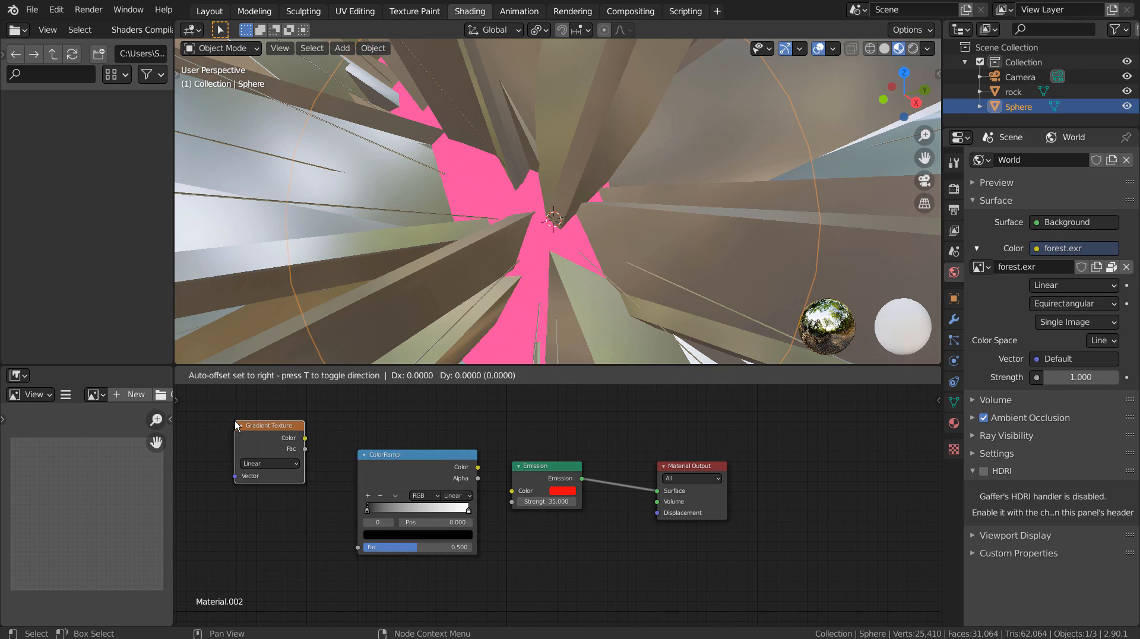
pyautogui.click(234, 450)
pyautogui.moveTo(306, 467); pyautogui.dragTo(330, 509)
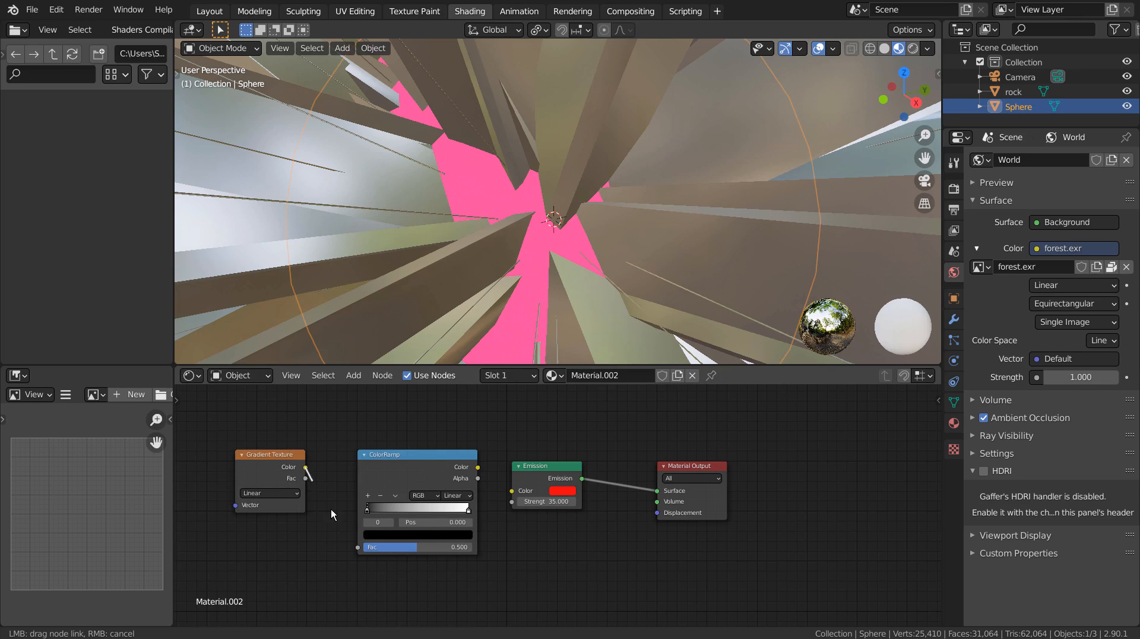
pyautogui.moveTo(353, 546); pyautogui.dragTo(356, 545)
pyautogui.moveTo(478, 466); pyautogui.dragTo(513, 491)
# - Color the ramp's first stop bright red and its last stop purple (hue 0.738, saturation 0.844)
pyautogui.click(404, 534)
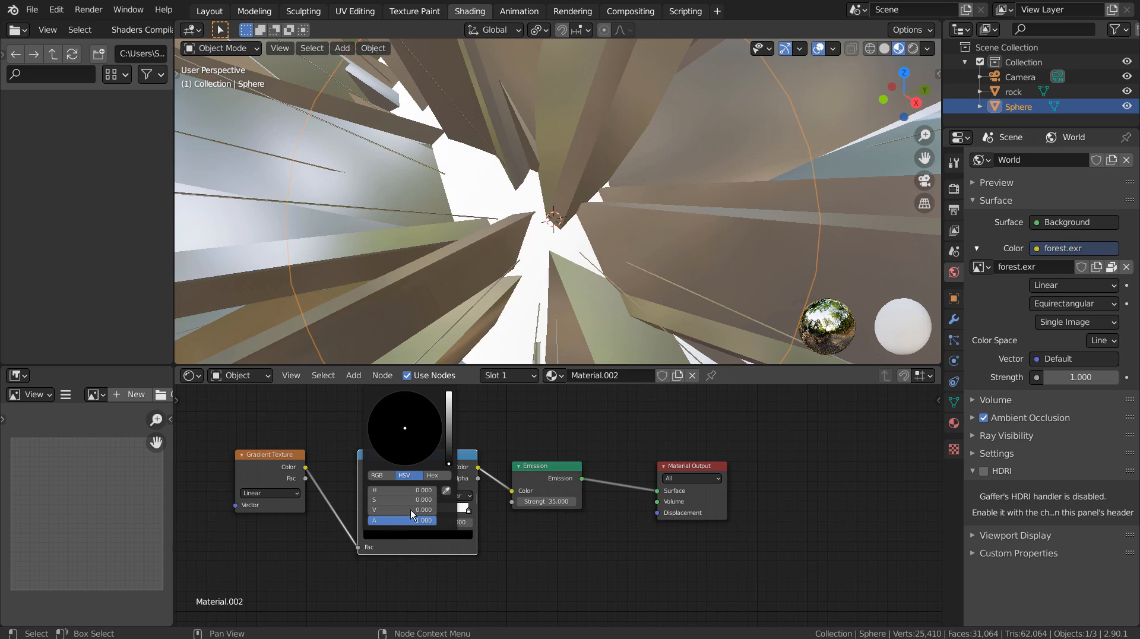
pyautogui.scroll(20, 448, 443)
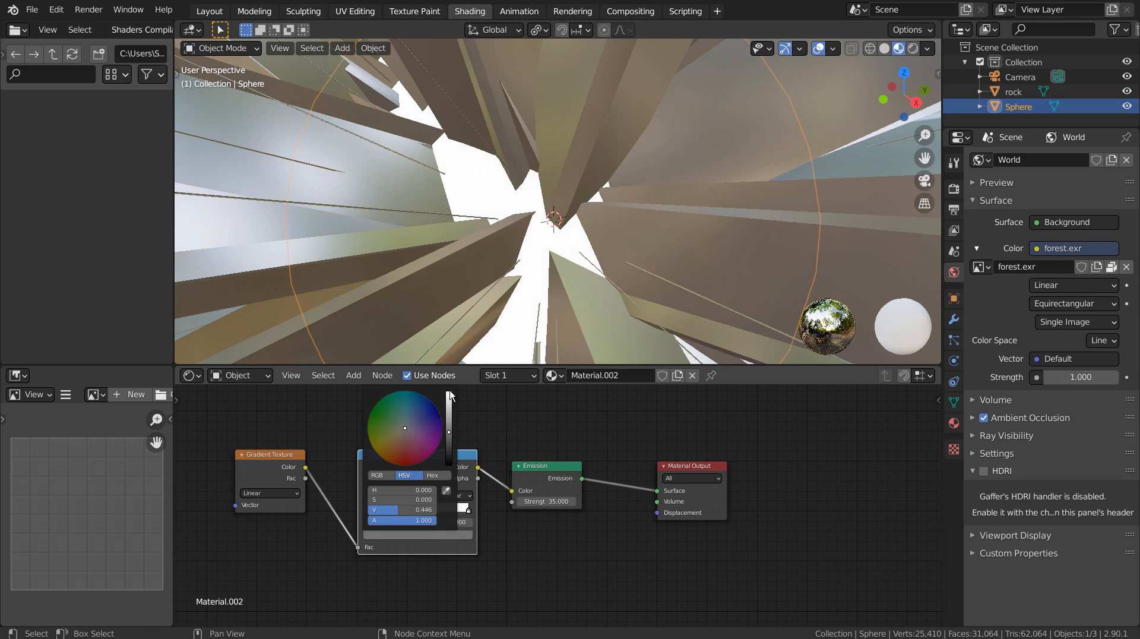
pyautogui.click(404, 465)
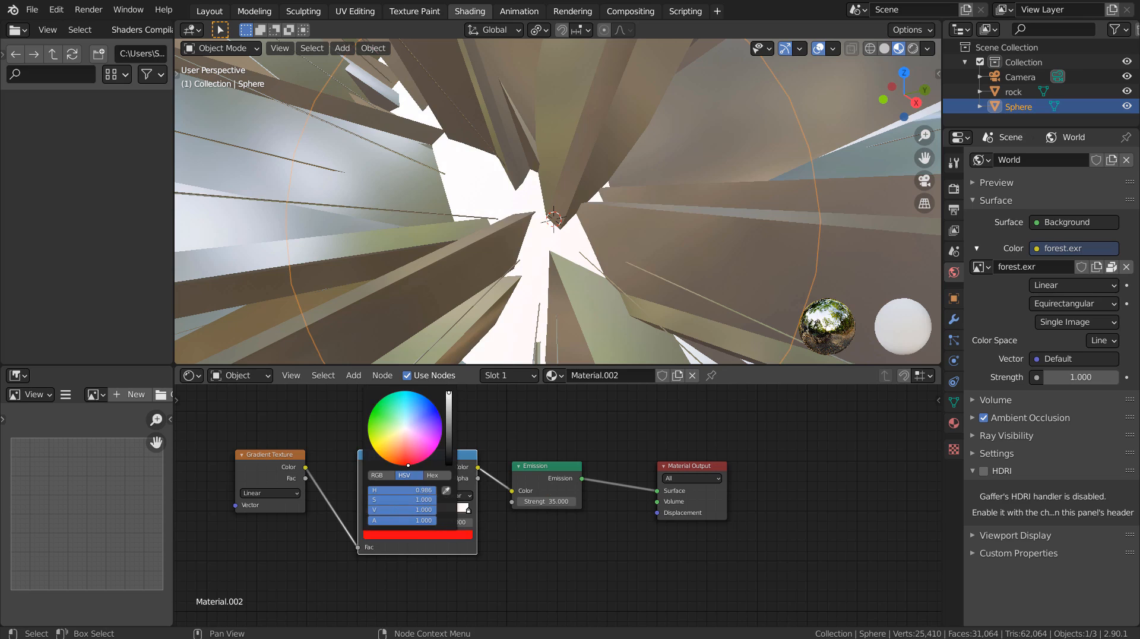
pyautogui.click(473, 506)
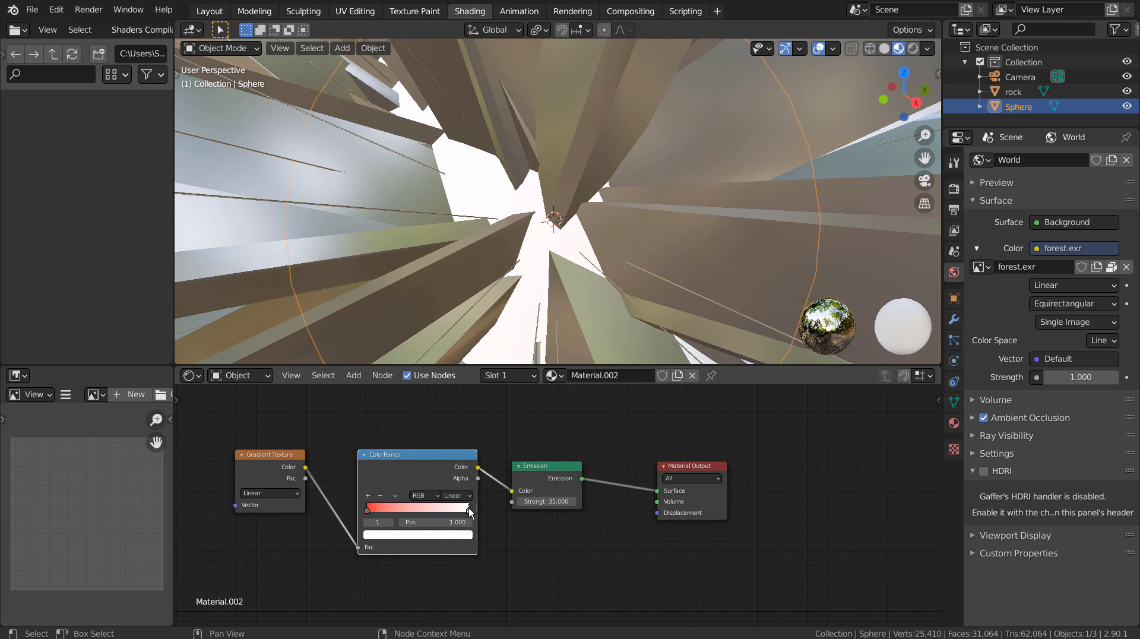
pyautogui.click(451, 536)
pyautogui.click(437, 425)
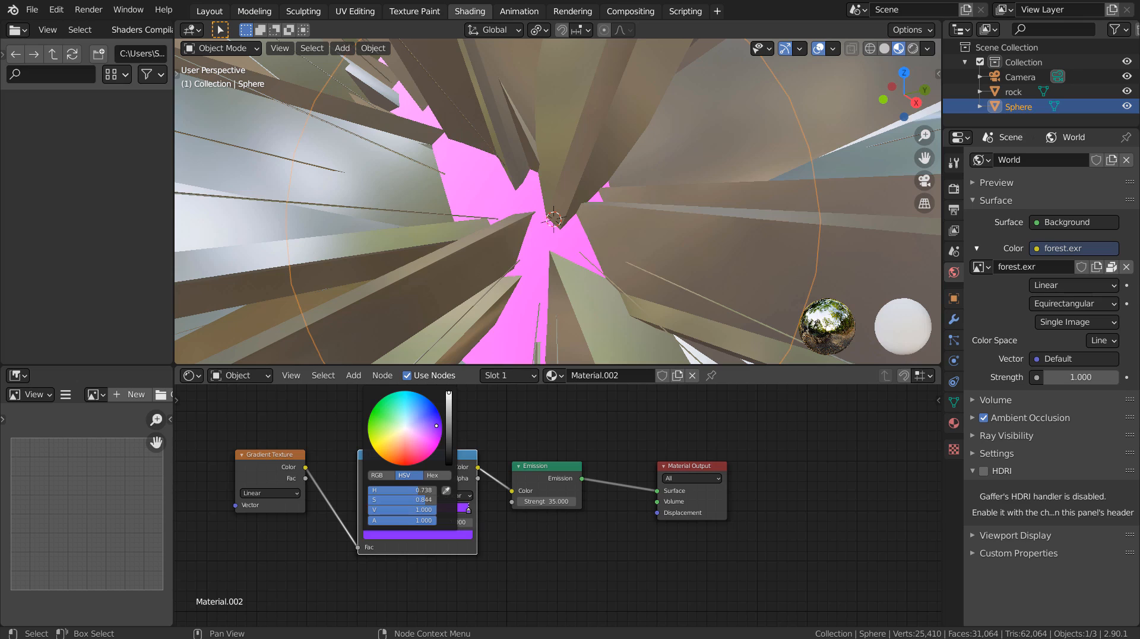
# - Add a middle stop to the ColorRamp at 0.500 and color it yellow with hue 0.182
pyautogui.click(368, 496)
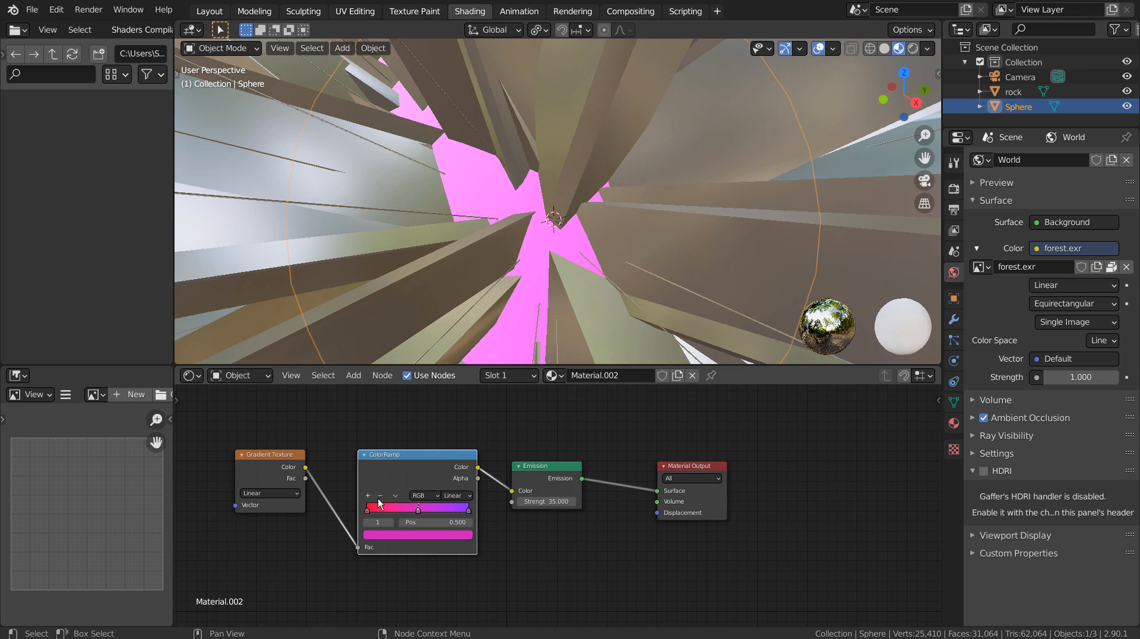
pyautogui.click(420, 537)
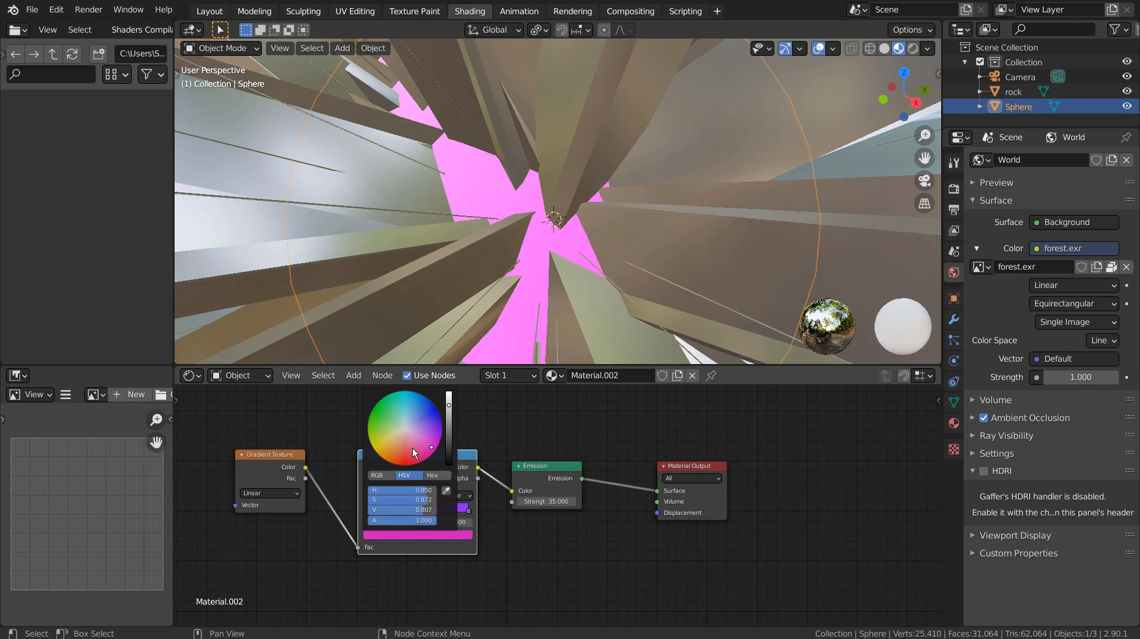
pyautogui.click(371, 443)
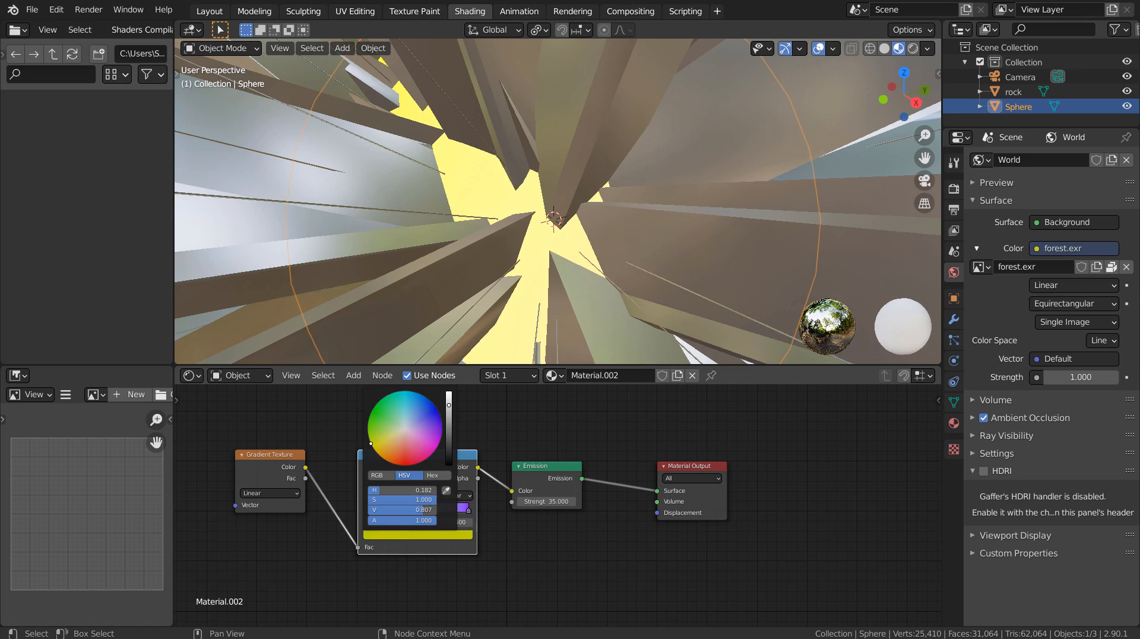
# - Set the Gradient Texture type to Quadratic sphere and hide the spiky rock, leaving the inner sphere selected
pyautogui.click(271, 493)
pyautogui.click(280, 558)
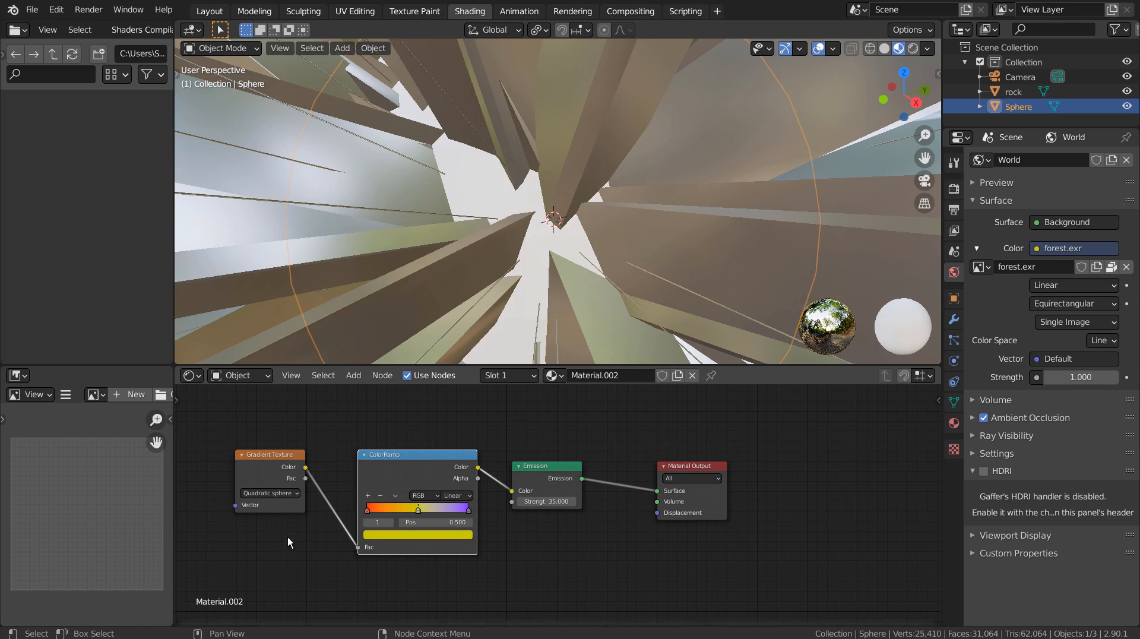
pyautogui.click(276, 273)
pyautogui.press('h')
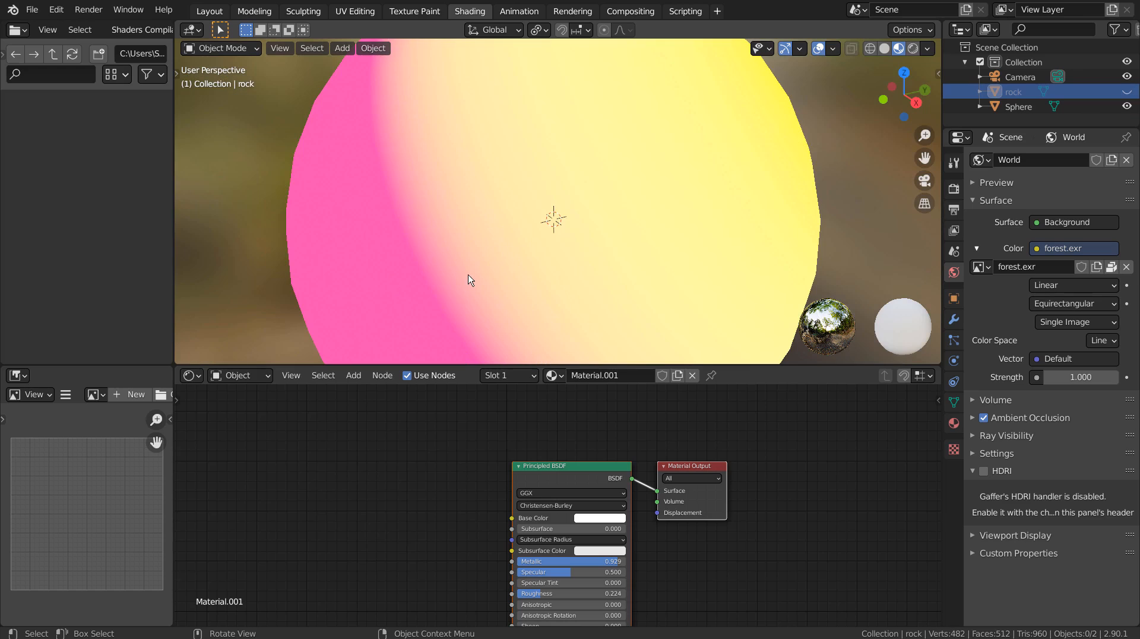
pyautogui.scroll(-4, 487, 297)
pyautogui.scroll(4, 516, 322)
pyautogui.scroll(3, 522, 324)
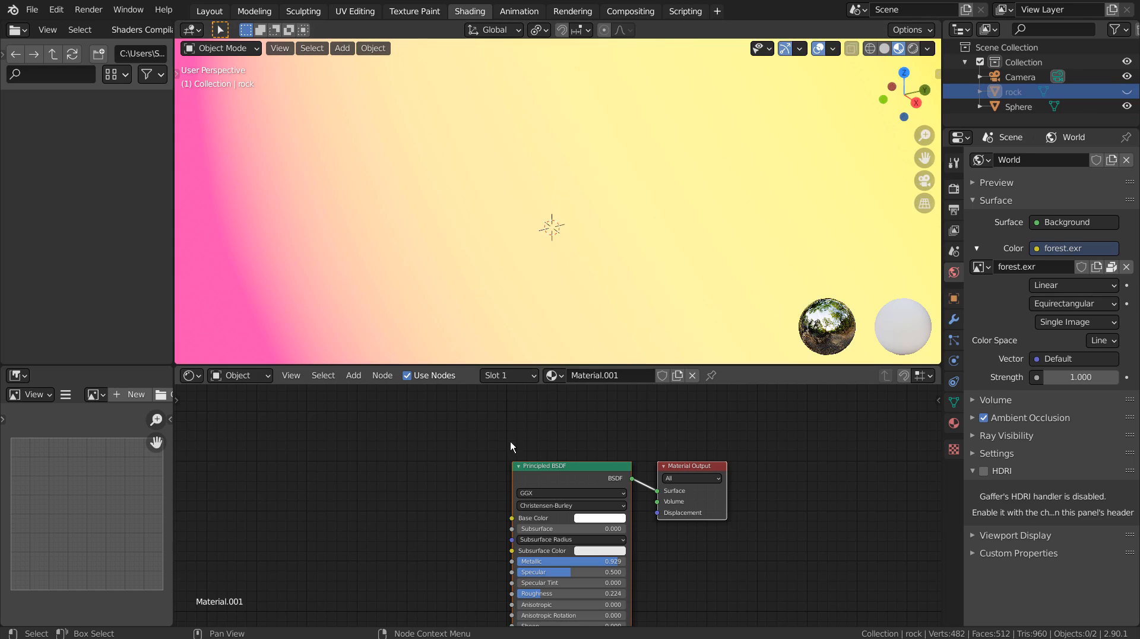
pyautogui.click(496, 298)
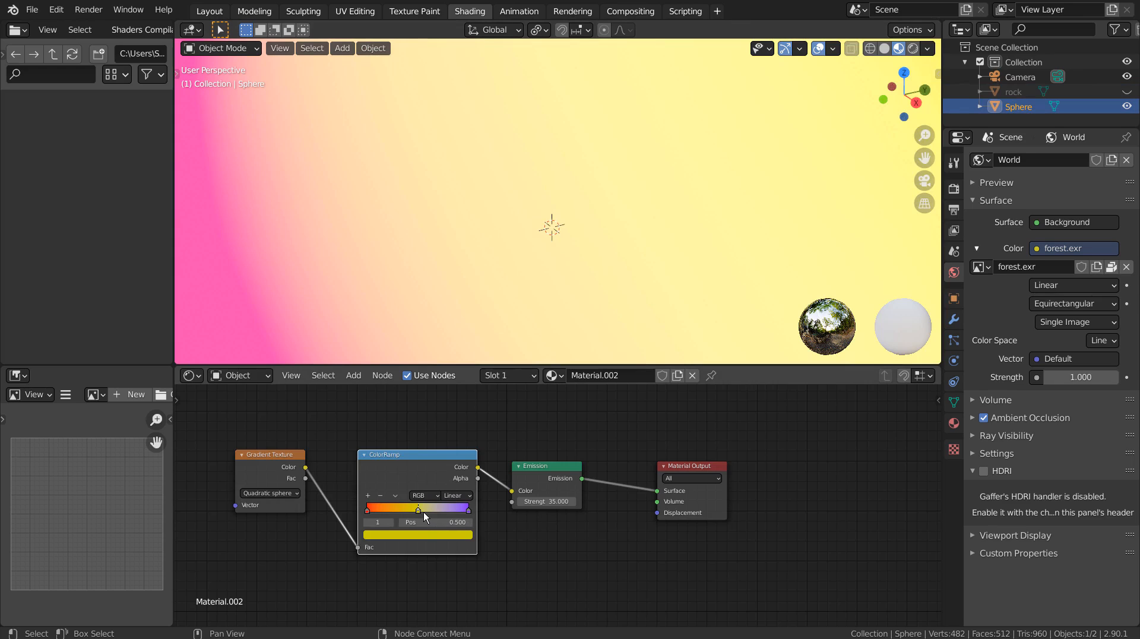
# - Try the Quadratic, Spherical and Radial gradient types on the exposed sphere, ending back on Quadratic sphere
pyautogui.click(284, 494)
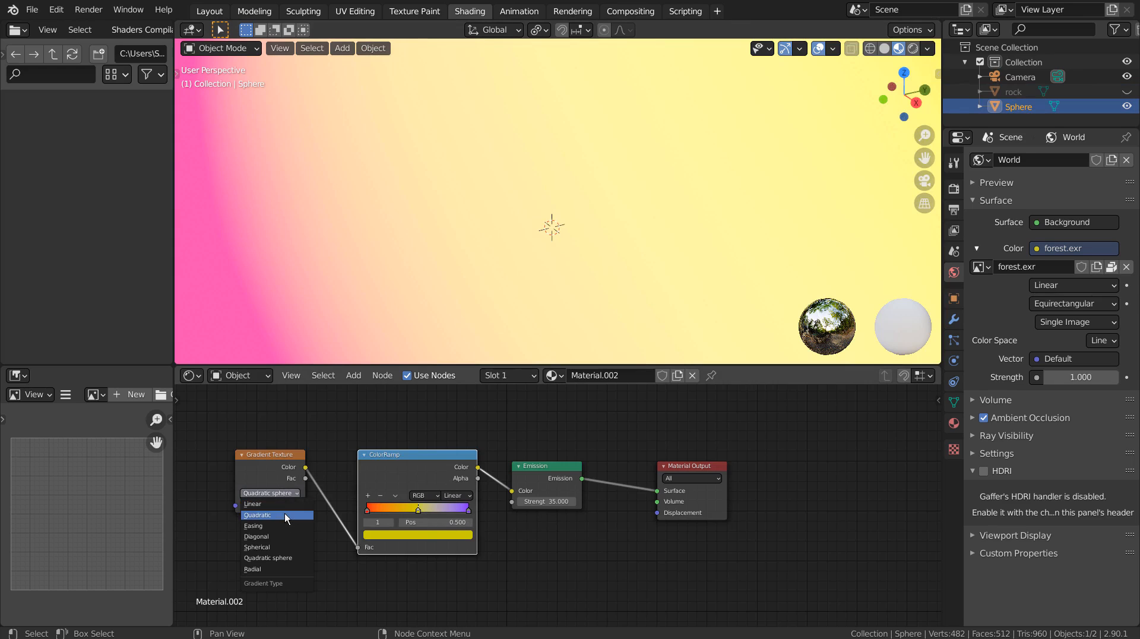
pyautogui.click(284, 515)
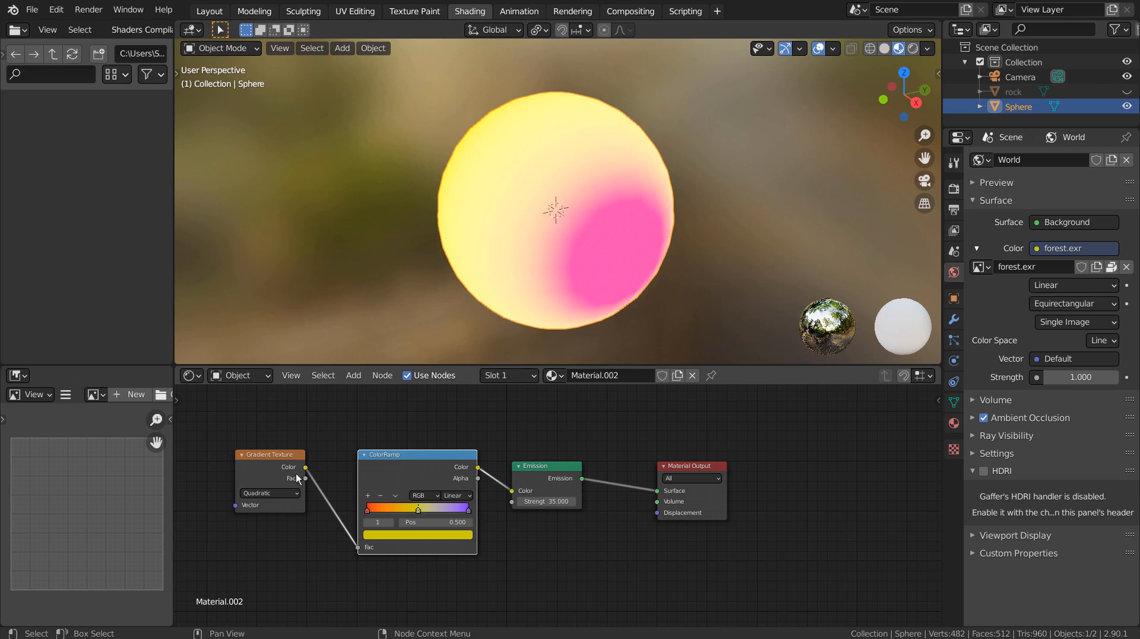
pyautogui.click(284, 494)
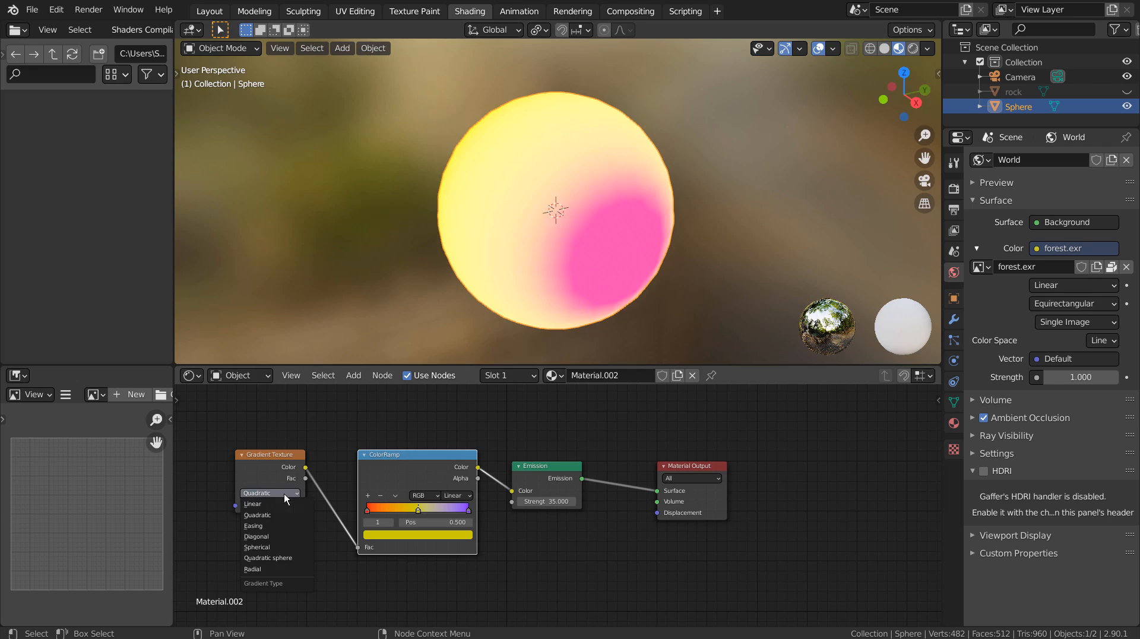
pyautogui.click(284, 547)
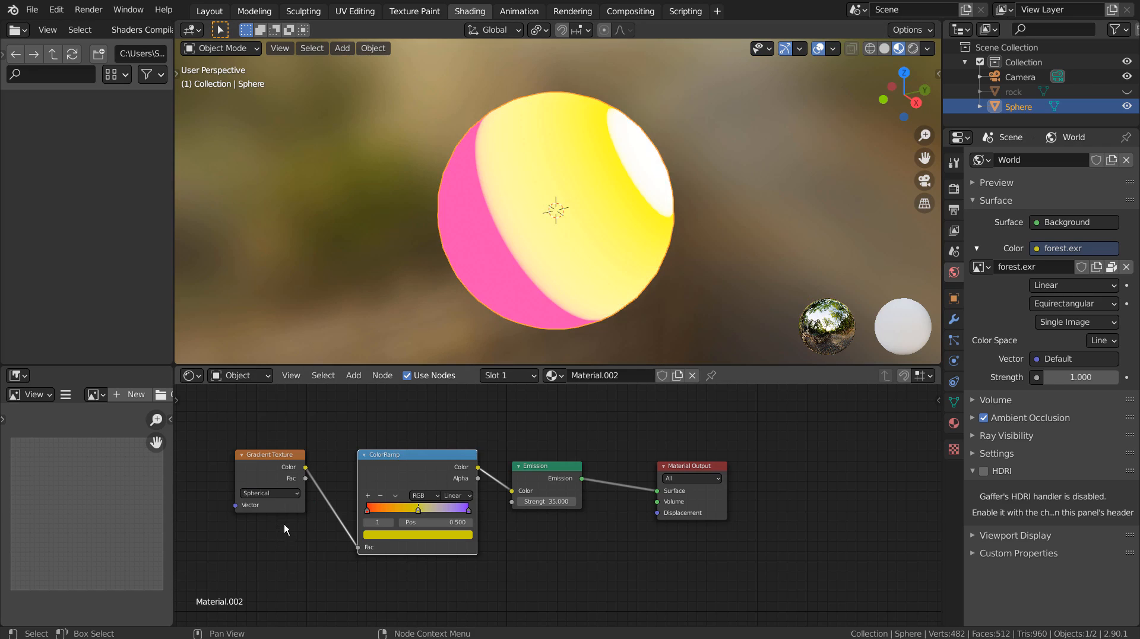
pyautogui.click(290, 494)
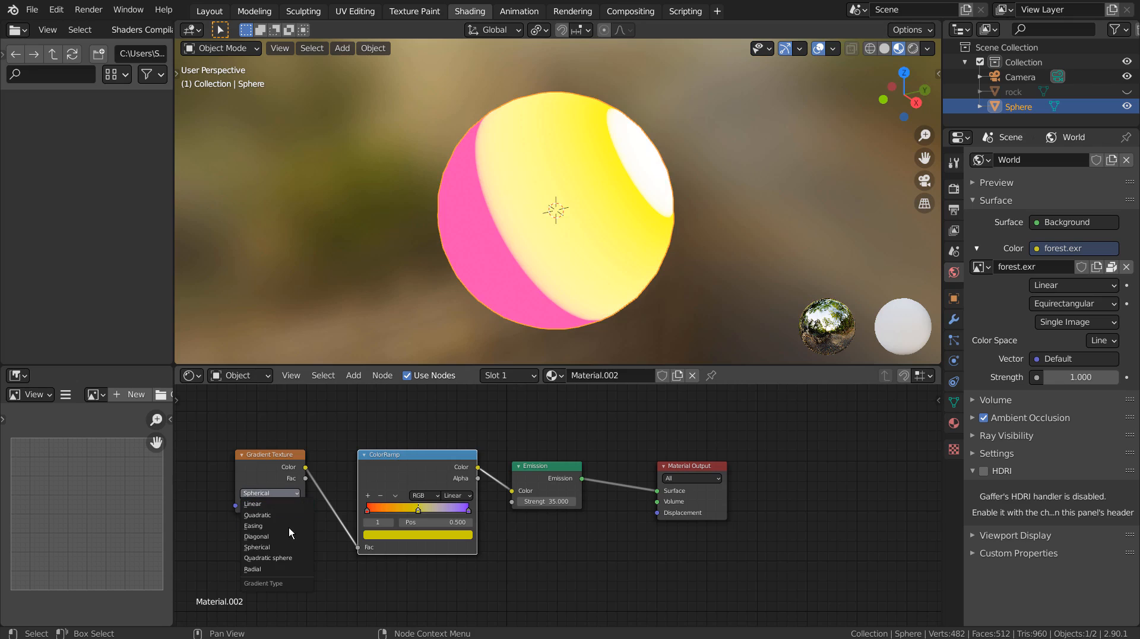
pyautogui.click(286, 569)
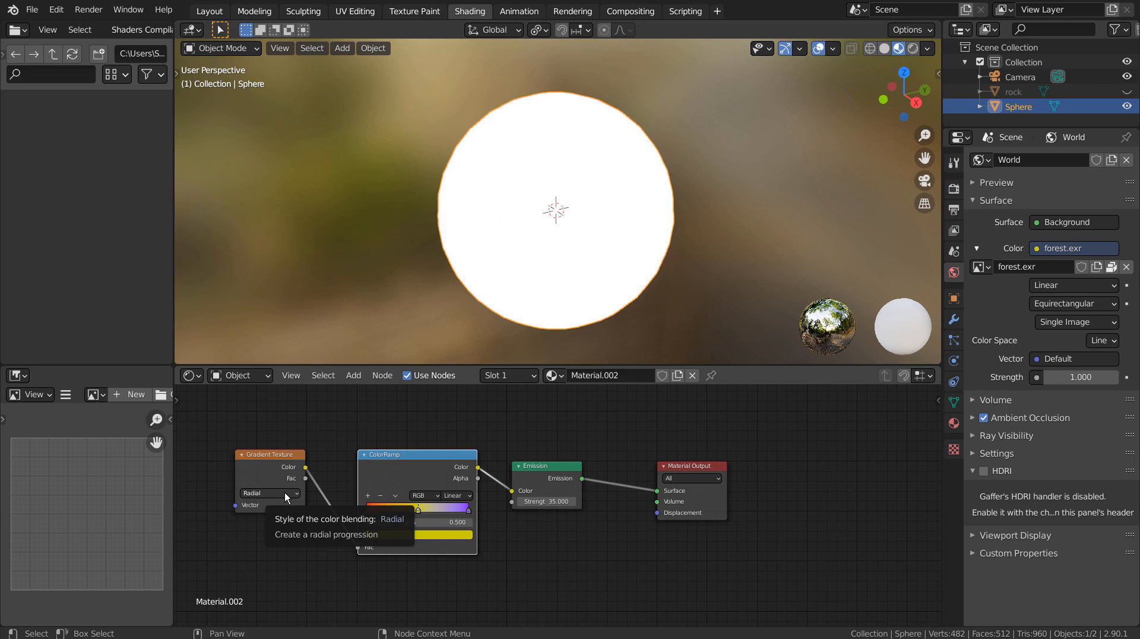
pyautogui.click(284, 493)
pyautogui.click(285, 559)
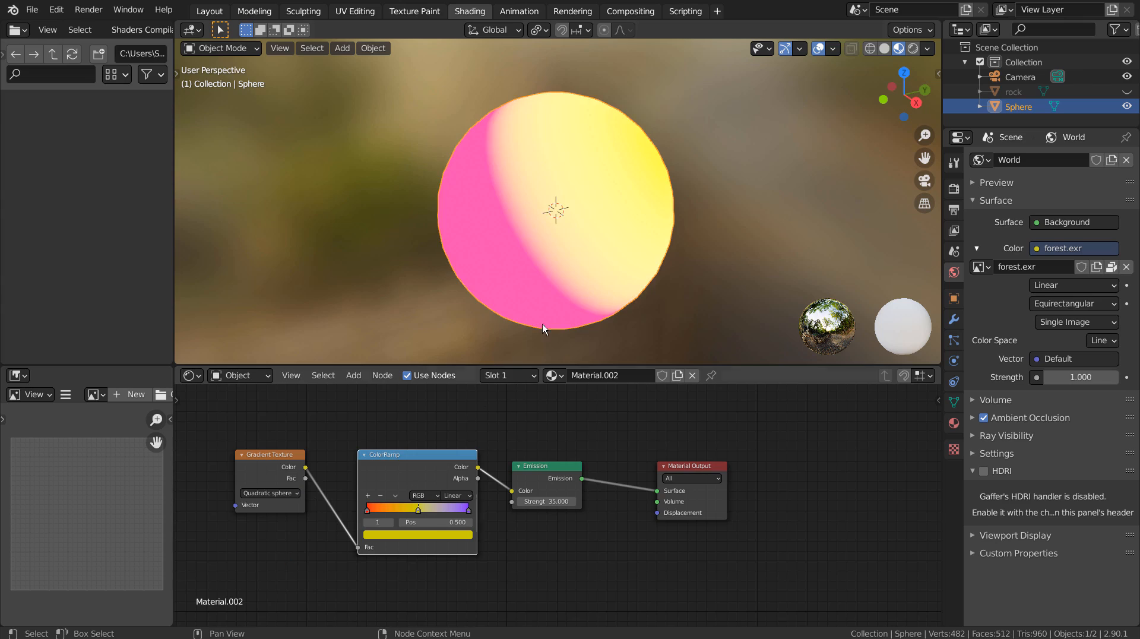
# - Try the Spherical and then the Quadratic gradient type, checking the sphere's coloring from other sides
pyautogui.moveTo(543, 323); pyautogui.dragTo(497, 211, button='middle')
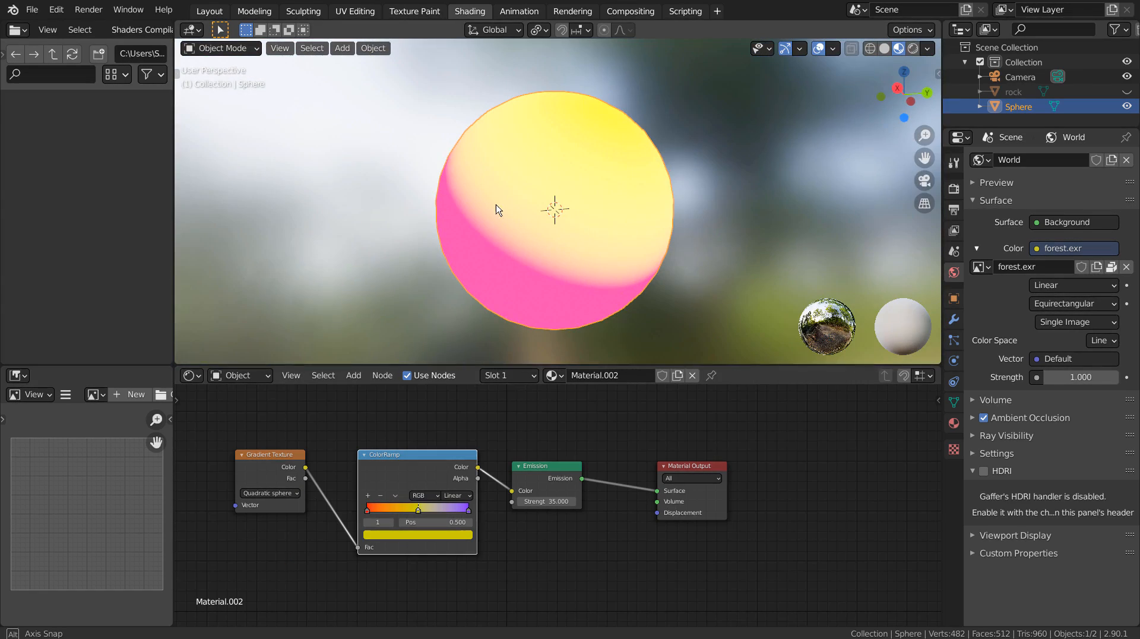
pyautogui.click(274, 493)
pyautogui.click(279, 544)
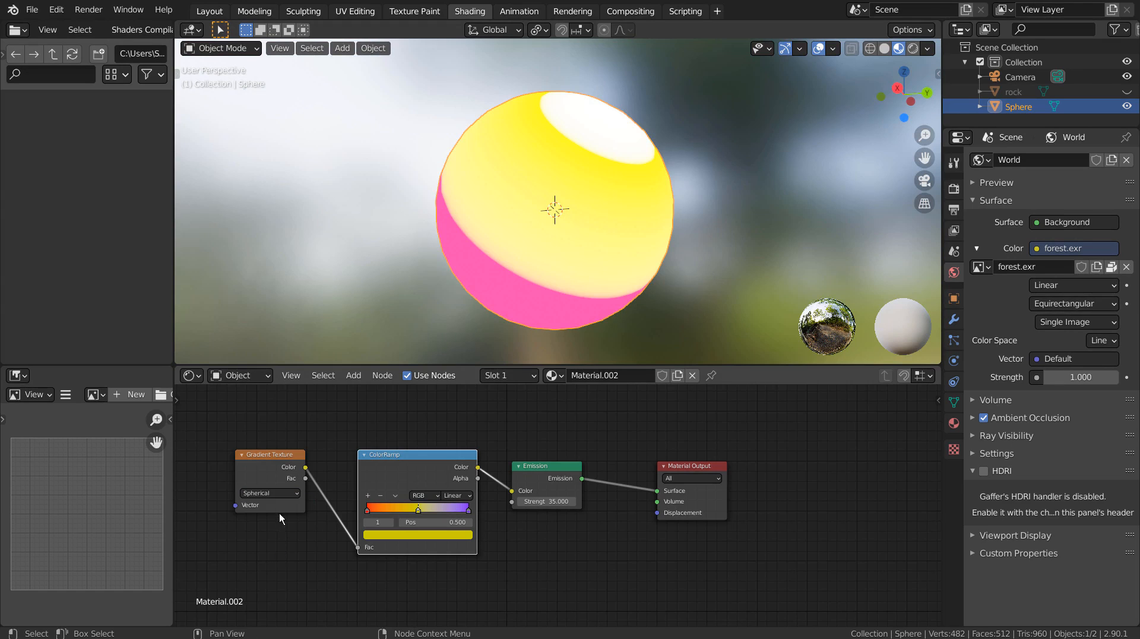
pyautogui.click(283, 494)
pyautogui.click(283, 515)
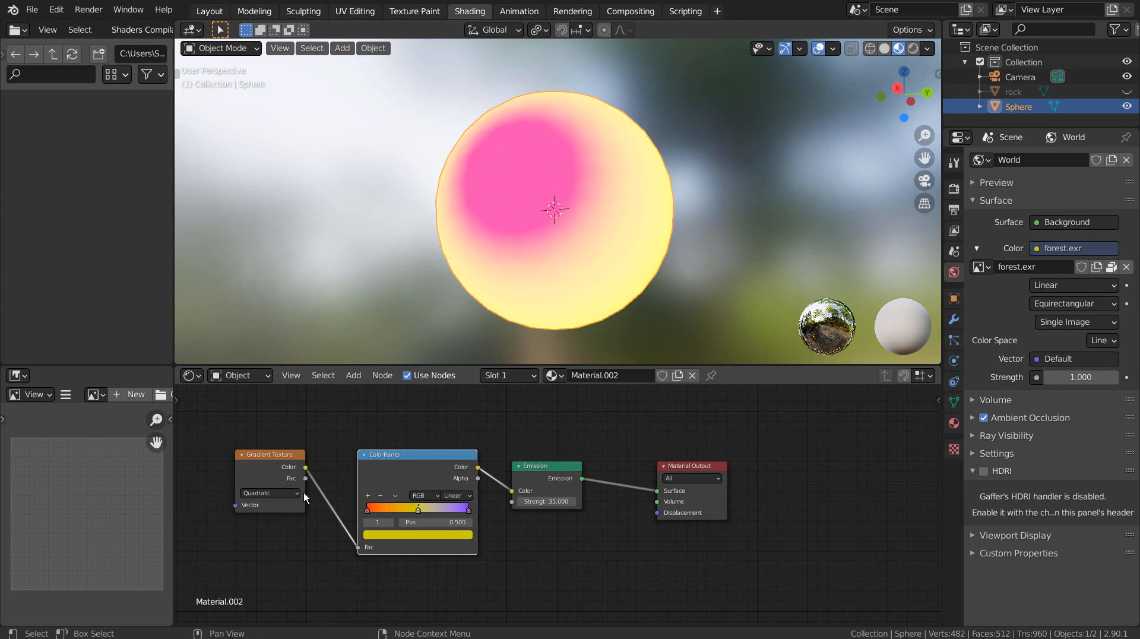
pyautogui.moveTo(641, 257)
pyautogui.mouseDown(button='middle')
pyautogui.moveTo(354, 288)
pyautogui.moveTo(351, 247)
pyautogui.moveTo(466, 224)
pyautogui.moveTo(418, 288)
pyautogui.mouseUp(button='middle')
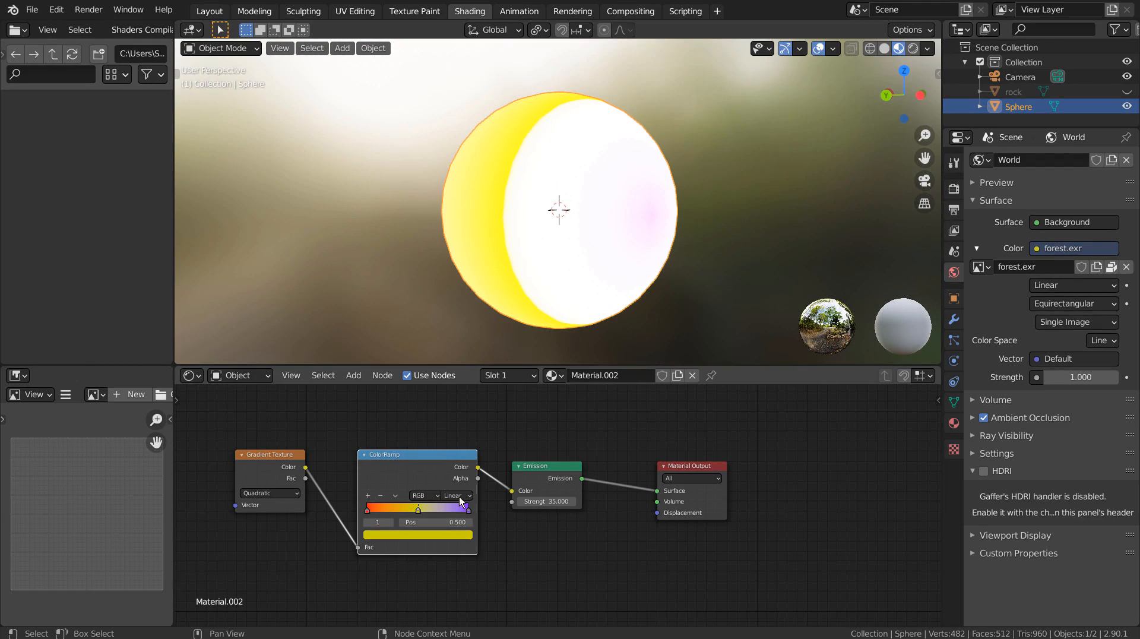
# - Narrow the color transition by moving the ramp's purple stop toward the middle and the red stop to 0.355
pyautogui.moveTo(467, 510); pyautogui.dragTo(402, 512)
pyautogui.press('g')
pyautogui.click(365, 516)
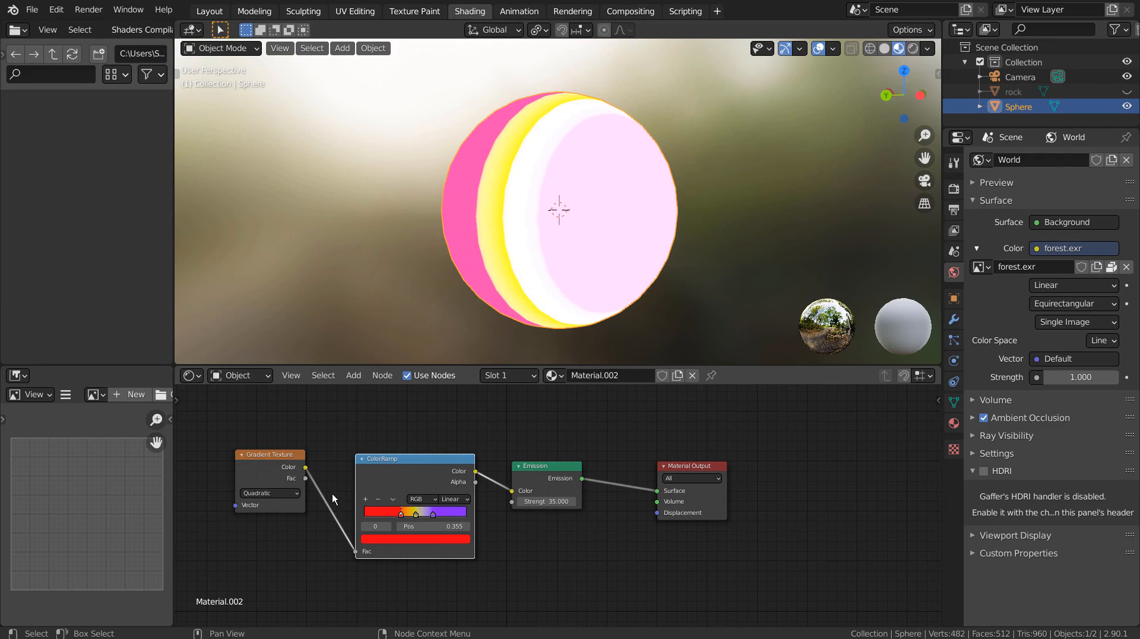
# - Set the gradient type to Quadratic sphere, and spread the ramp by moving the red stop nearer the start and the purple stop to 0.746
pyautogui.click(297, 493)
pyautogui.click(277, 558)
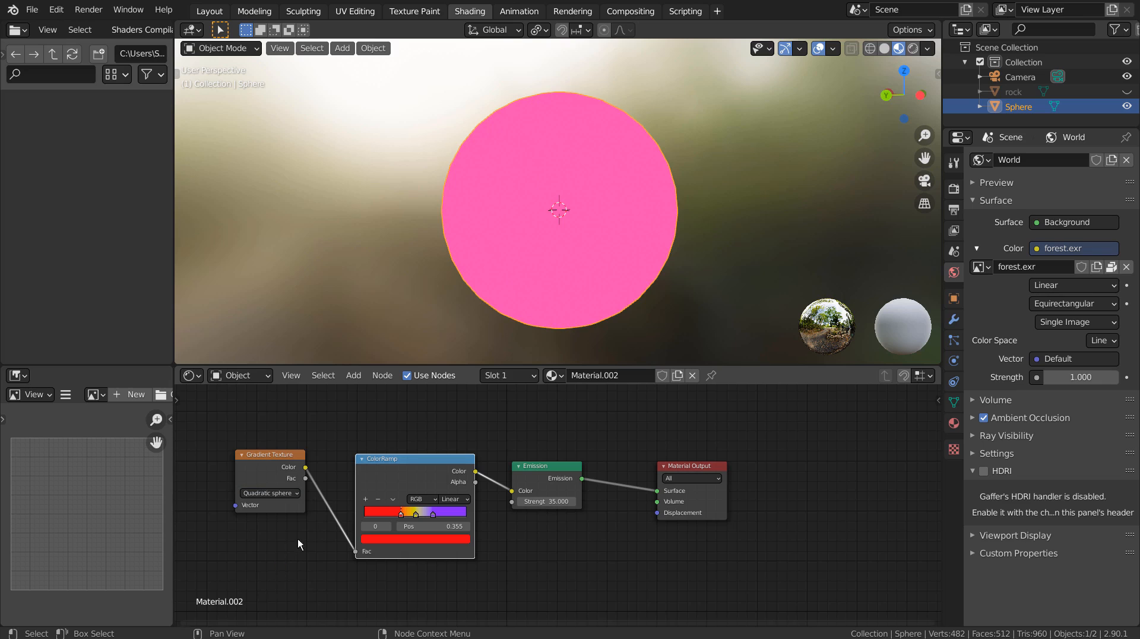
pyautogui.moveTo(591, 283); pyautogui.dragTo(584, 255, button='middle')
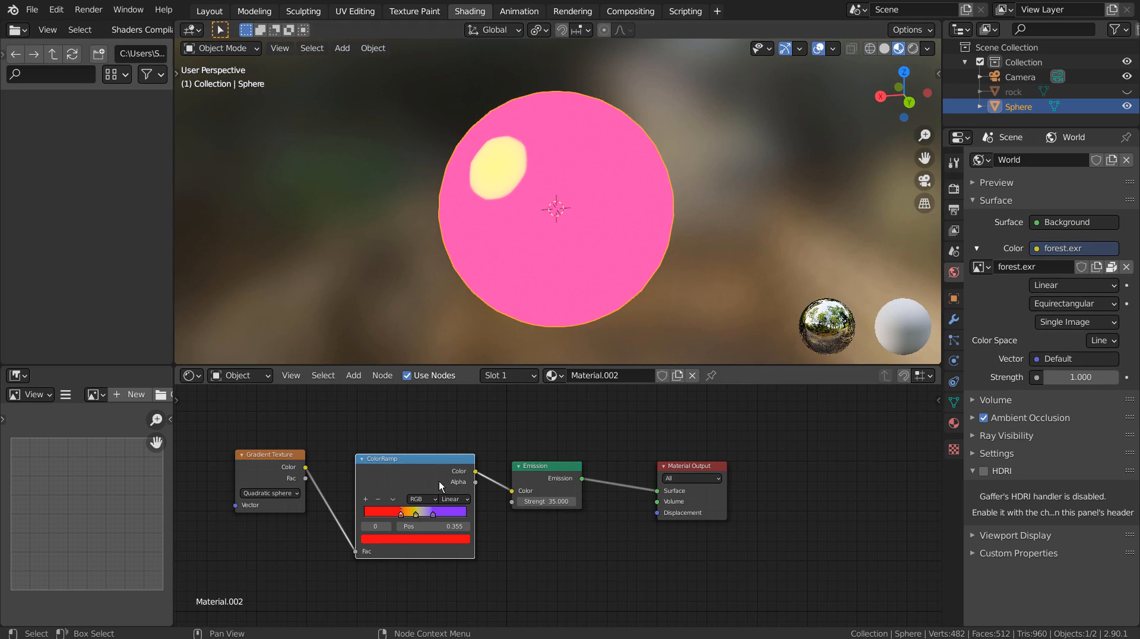
pyautogui.moveTo(401, 518); pyautogui.dragTo(435, 518)
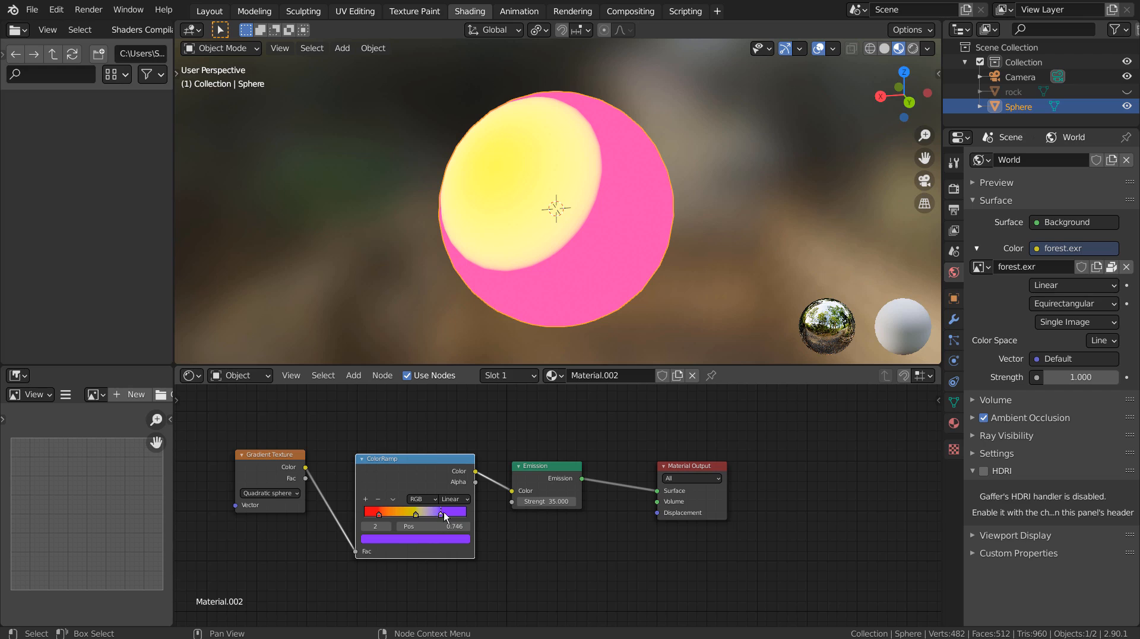
pyautogui.moveTo(588, 238); pyautogui.dragTo(489, 219, button='middle')
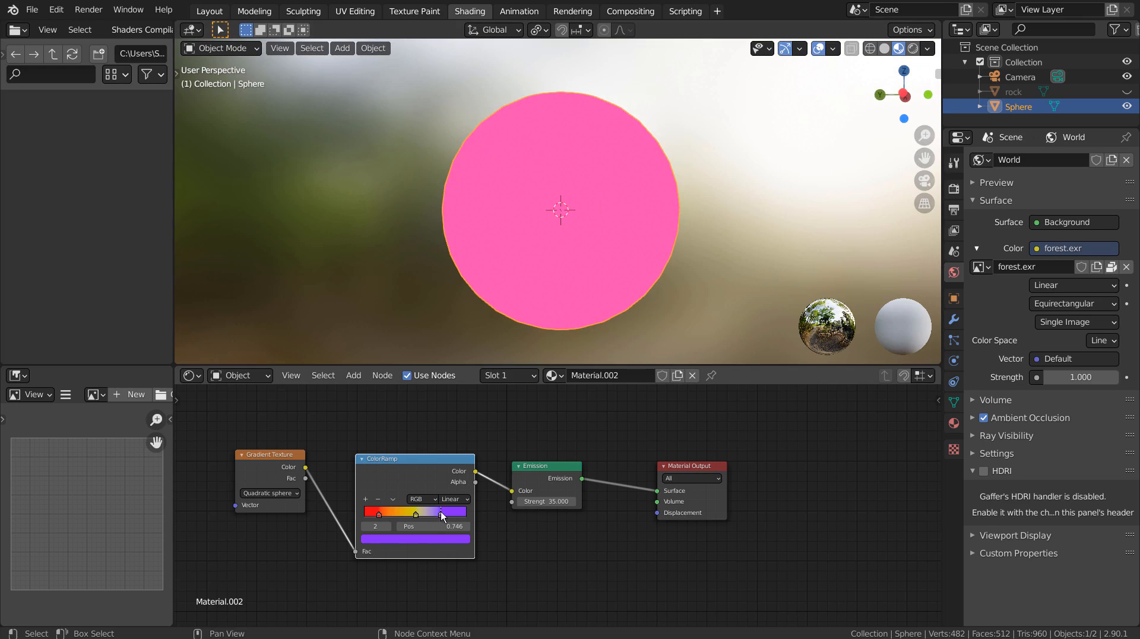
# - Move the ramp's purple stop to 0.736 and set the gradient type to Linear, checking the sphere's coloring from another side
pyautogui.moveTo(440, 515)
pyautogui.mouseDown()
pyautogui.moveTo(458, 515)
pyautogui.moveTo(439, 516)
pyautogui.mouseUp()
pyautogui.click(286, 493)
pyautogui.click(283, 501)
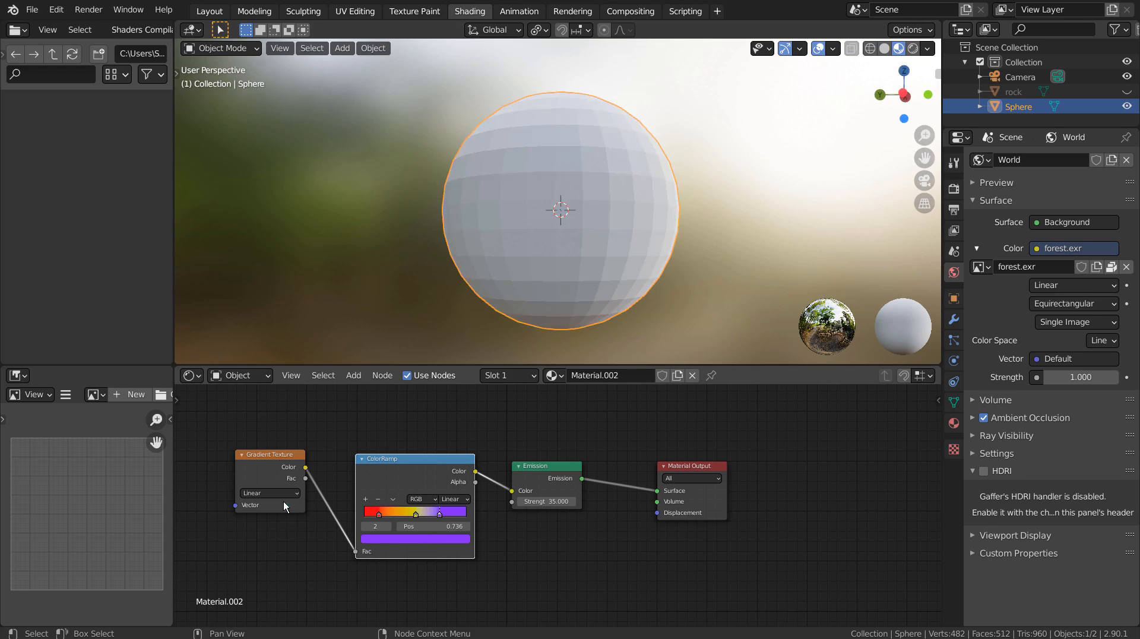
pyautogui.moveTo(546, 279); pyautogui.dragTo(471, 243, button='middle')
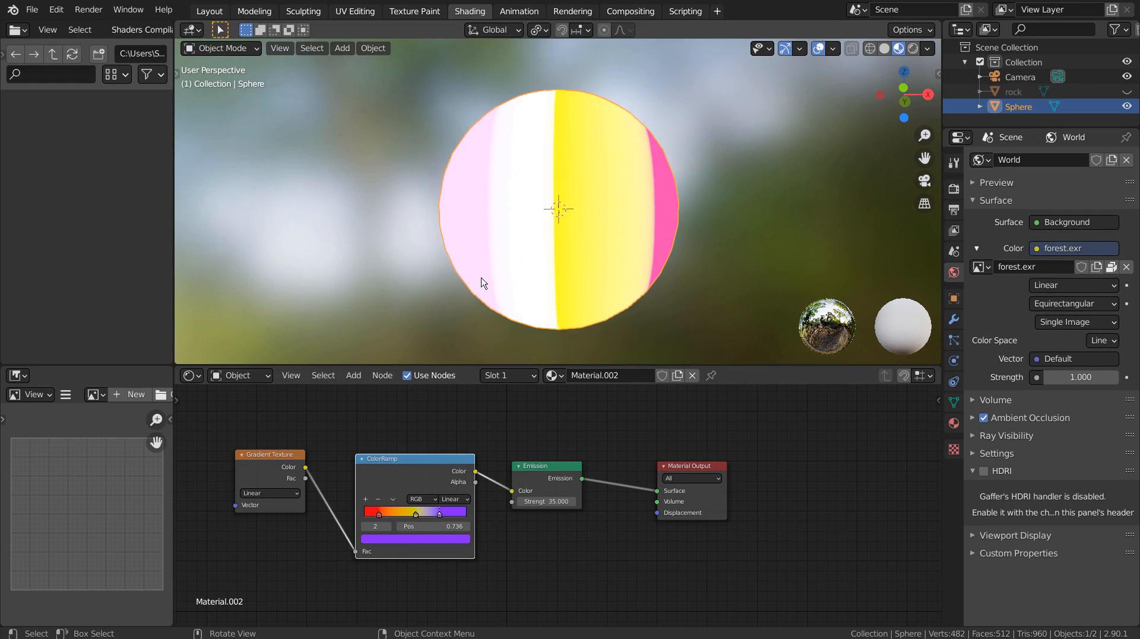
# - Review the complete node chain of the sphere's material in an enlarged node editor, from gradient texture to material output
pyautogui.click(202, 8)
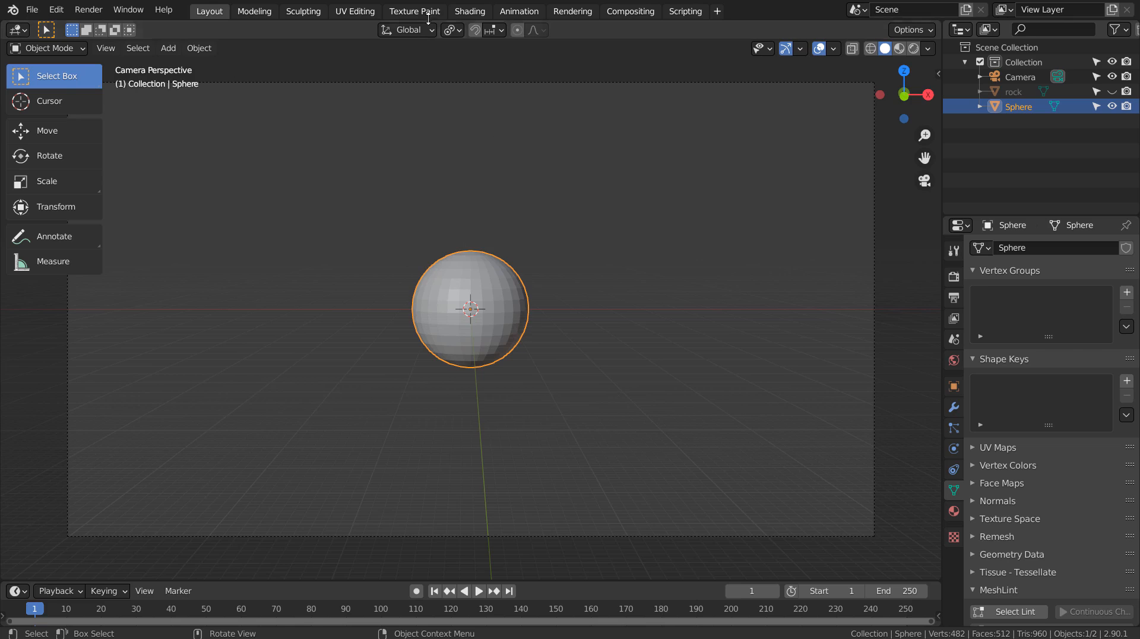
pyautogui.click(467, 10)
pyautogui.hotkey('ctrl', 'space')
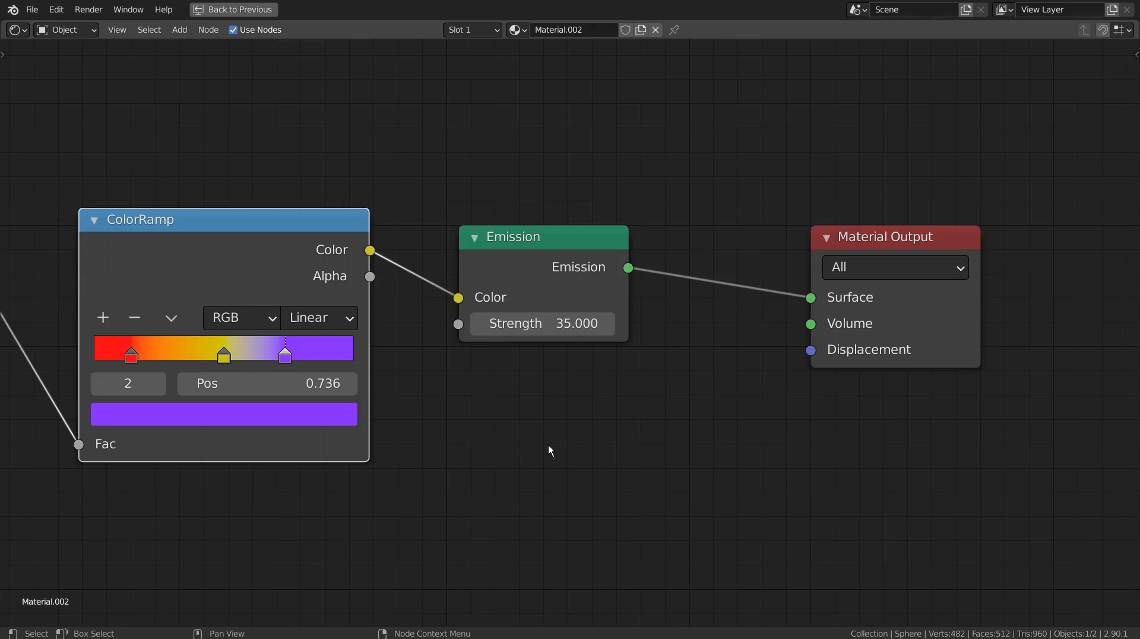
pyautogui.scroll(-2, 550, 444)
pyautogui.moveTo(550, 445); pyautogui.dragTo(654, 451, button='middle')
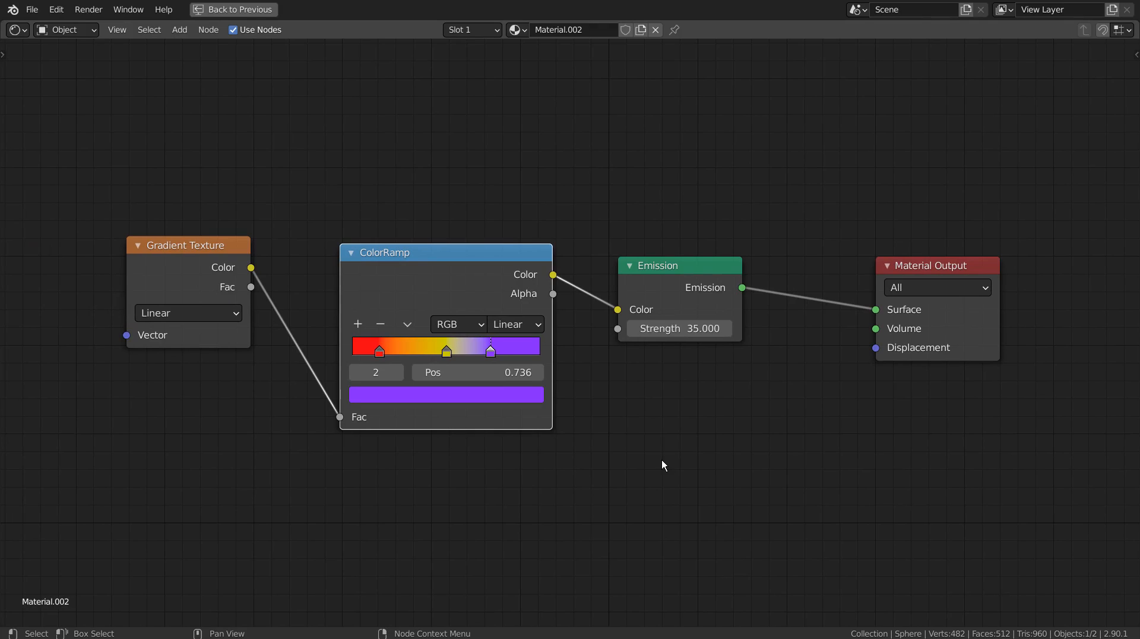
pyautogui.hotkey('ctrl', 'space')
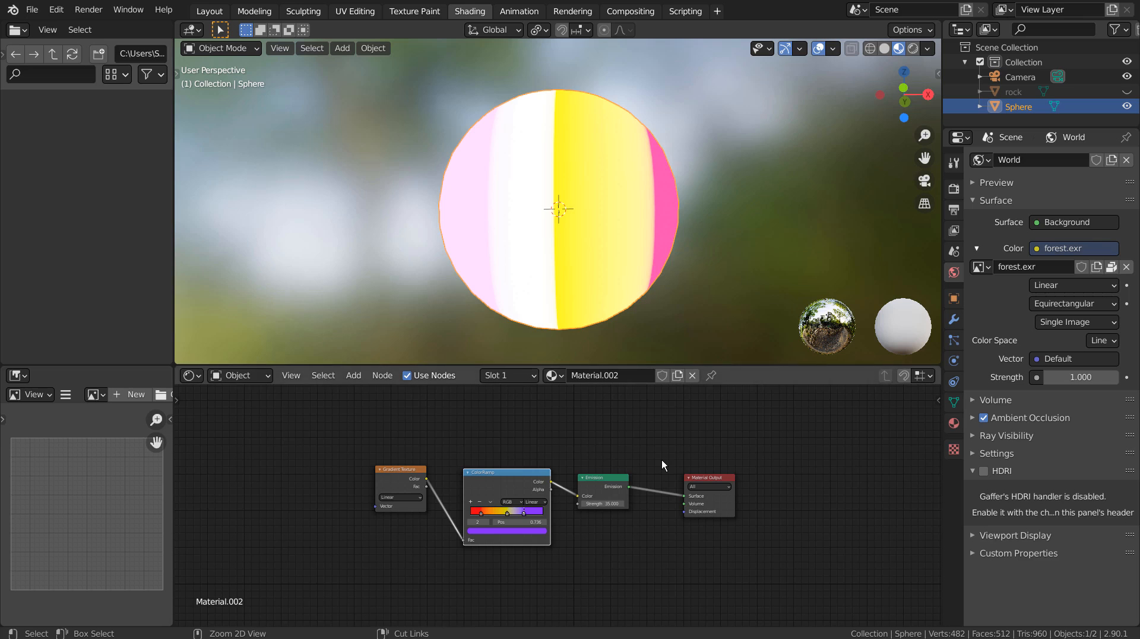
# - Shade the sphere smooth in the Layout workspace, and add and apply a level 1 subdivision modifier
pyautogui.click(209, 10)
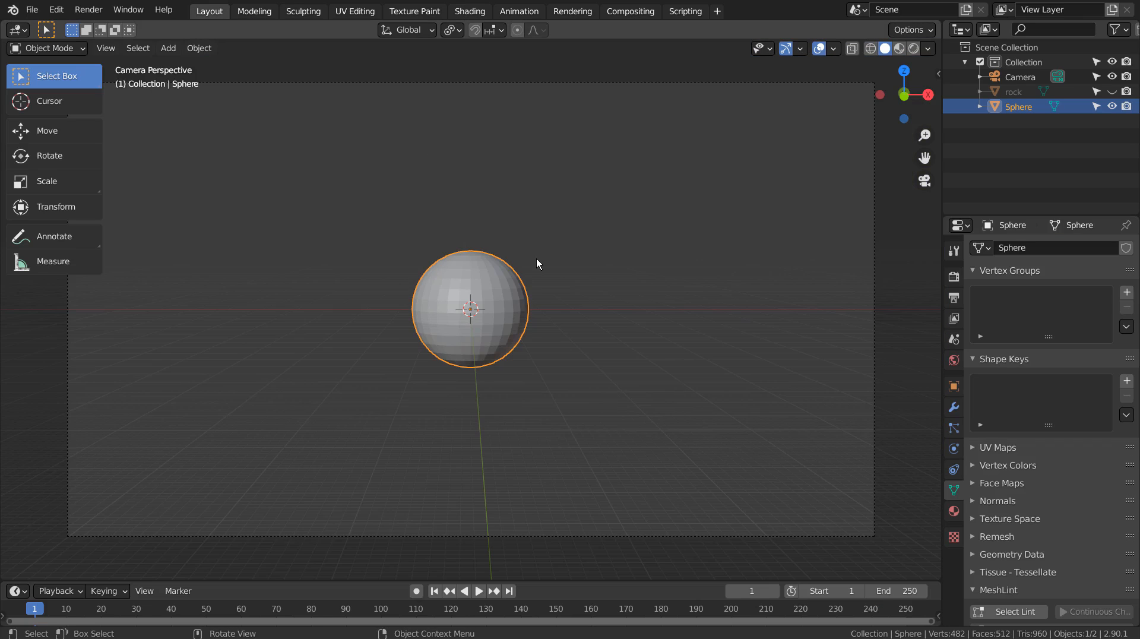
pyautogui.rightClick(496, 303)
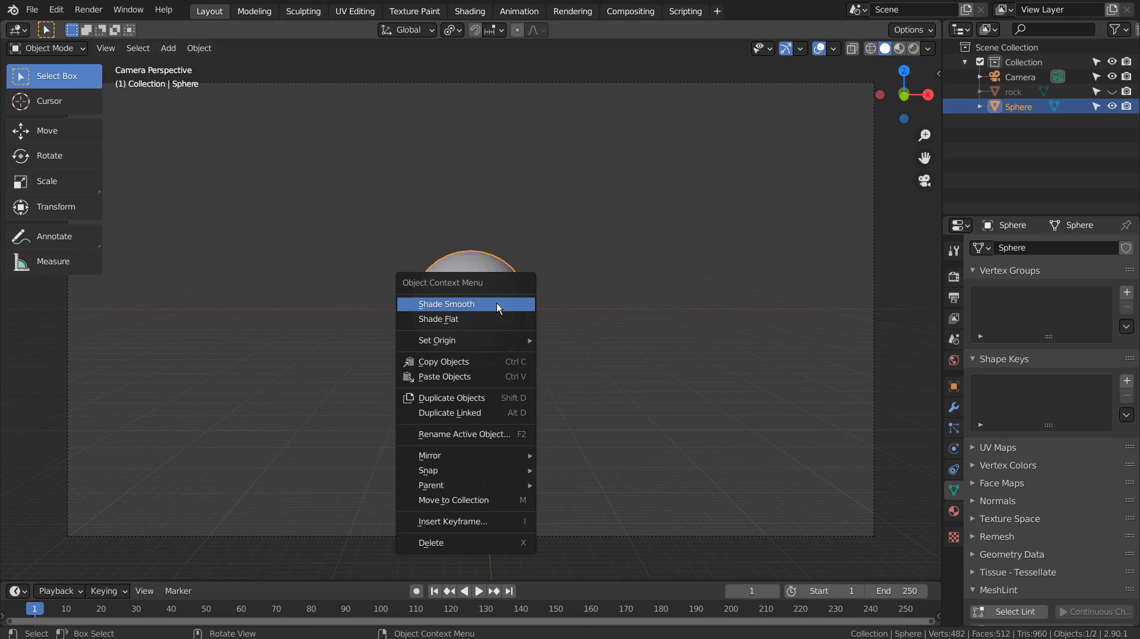
pyautogui.click(496, 303)
pyautogui.hotkey('ctrl', '1')
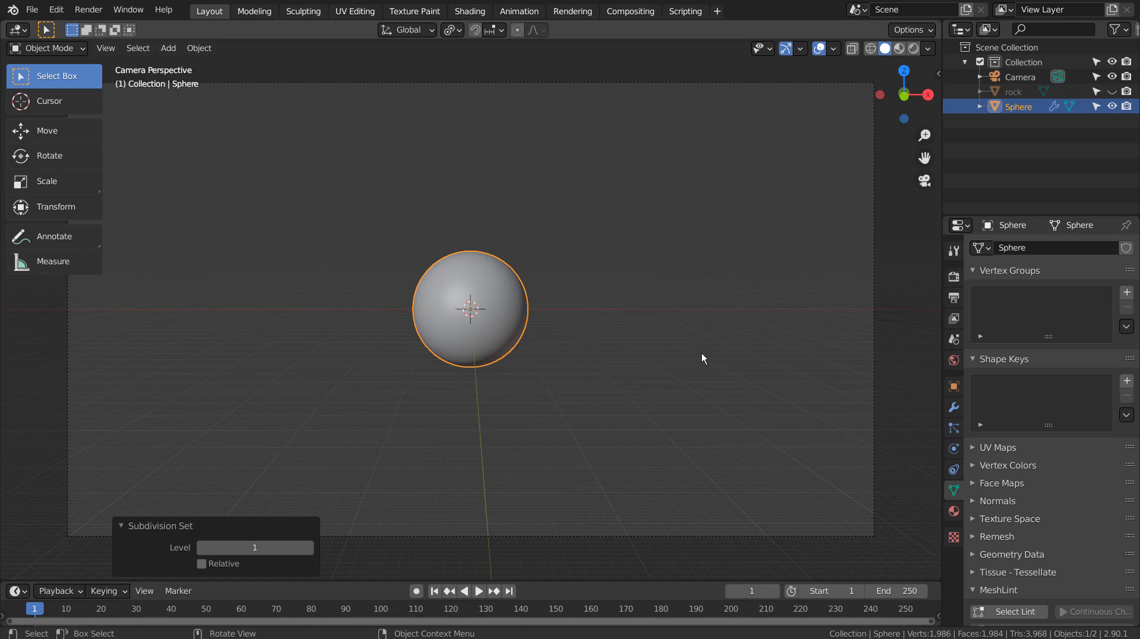
pyautogui.click(954, 408)
pyautogui.hotkey('ctrl', 'a')
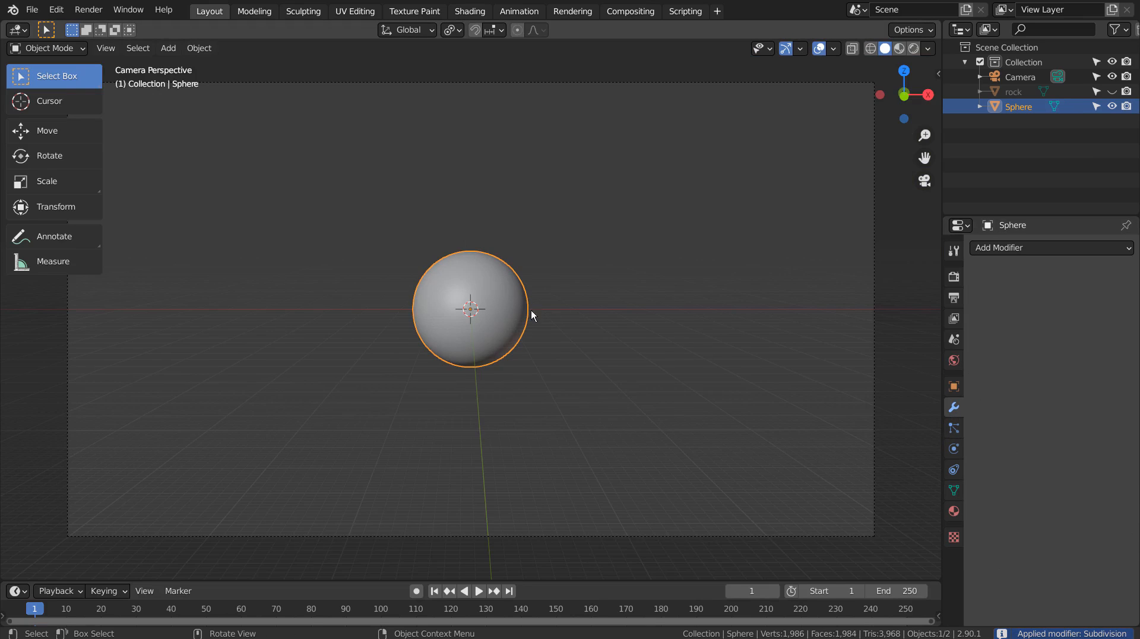
# - Unhide the spiky rock and scale the inner sphere up uniformly by 1.377
pyautogui.hotkey('alt', 'h')
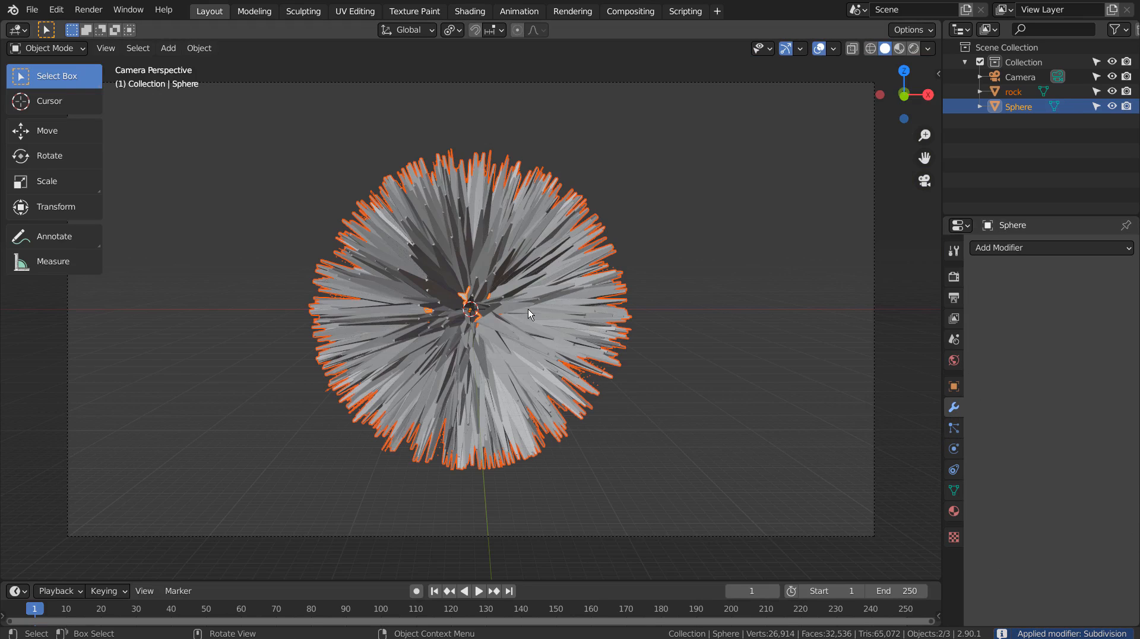
pyautogui.click(675, 259)
pyautogui.click(570, 282)
pyautogui.scroll(5, 571, 282)
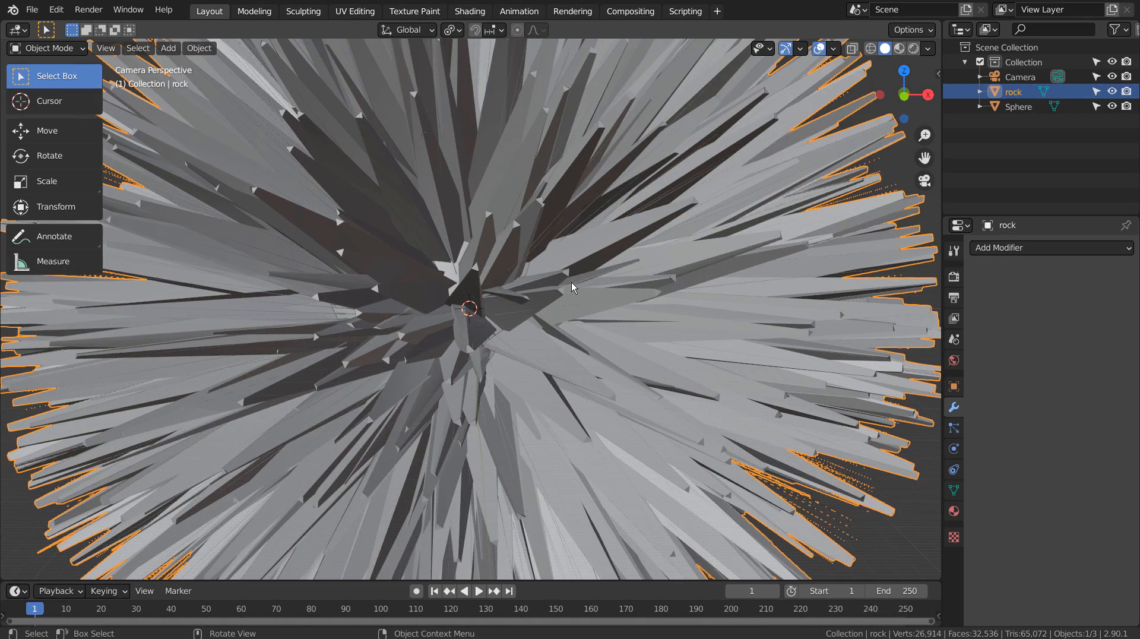
pyautogui.click(461, 273)
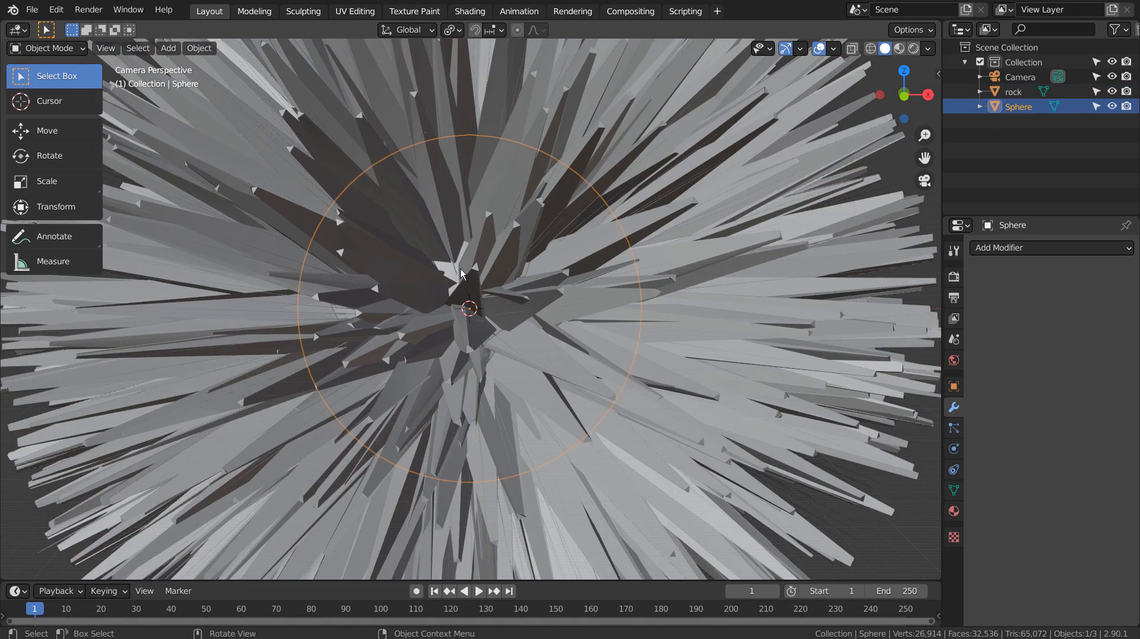
pyautogui.press('s')
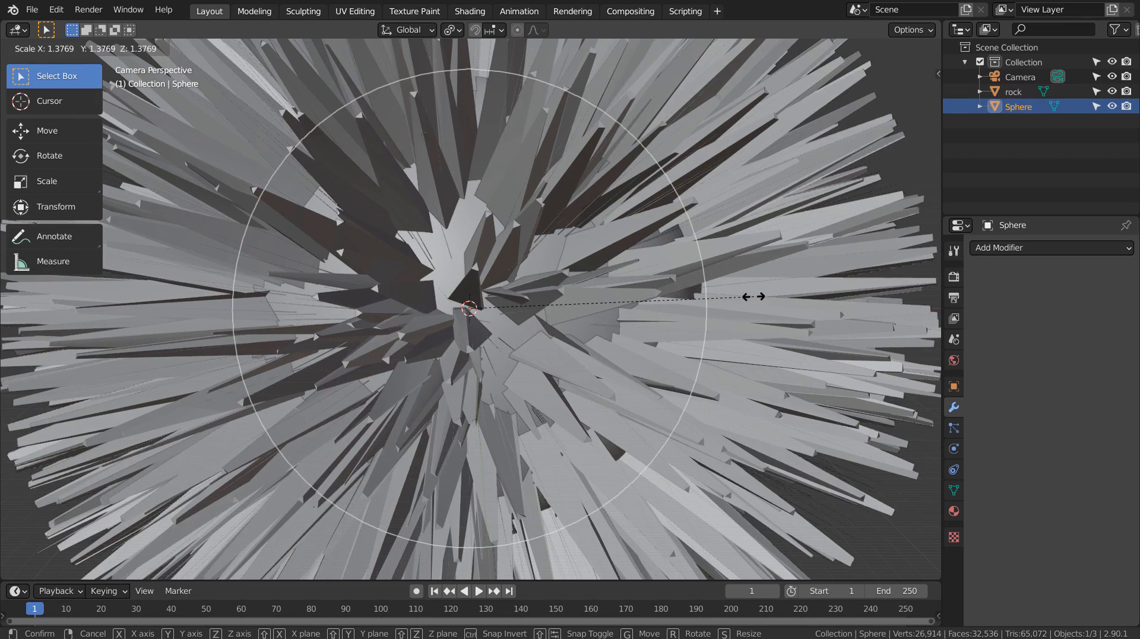
pyautogui.click(753, 296)
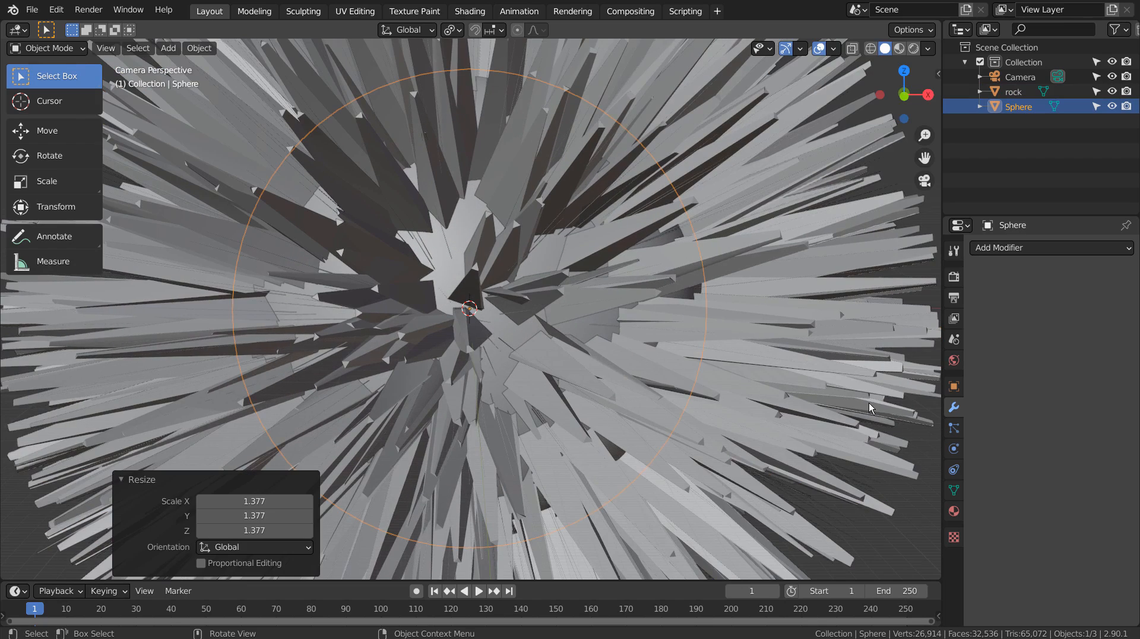
# - Try an emission strength of 155 on the sphere's material and check it in the rendered preview
pyautogui.click(954, 511)
pyautogui.click(1078, 402)
pyautogui.write('155')
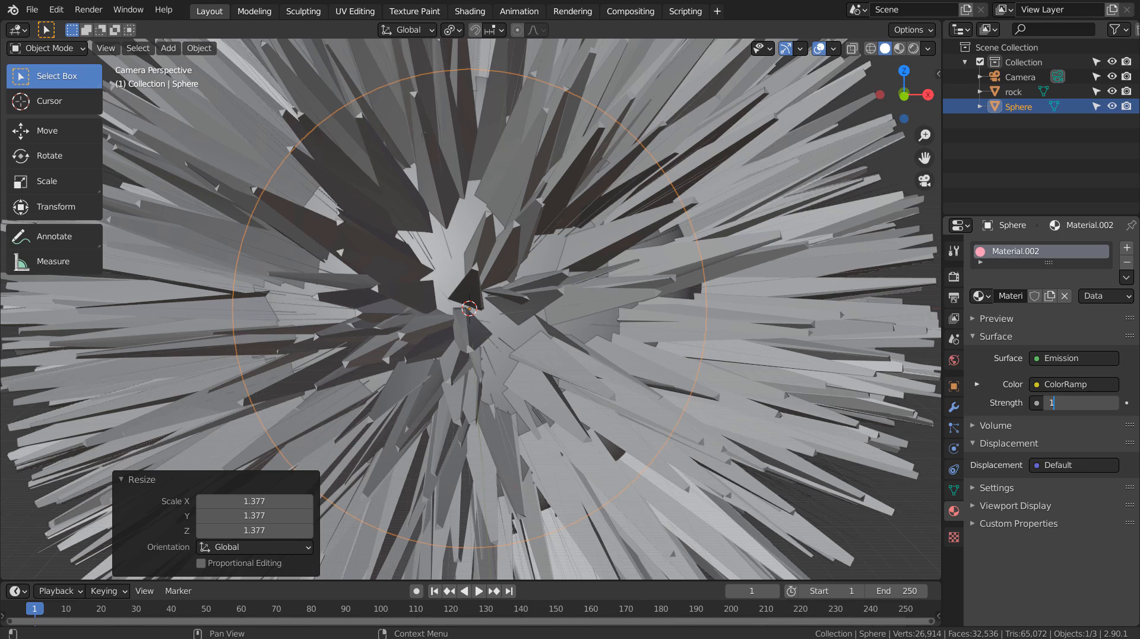
pyautogui.press('Return')
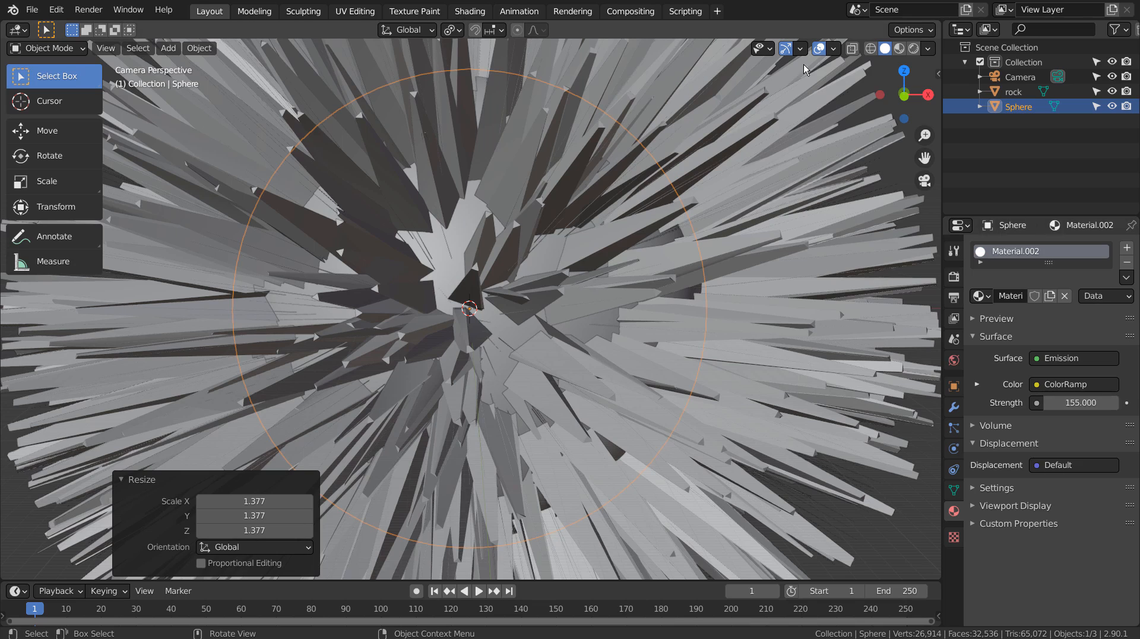
pyautogui.click(914, 48)
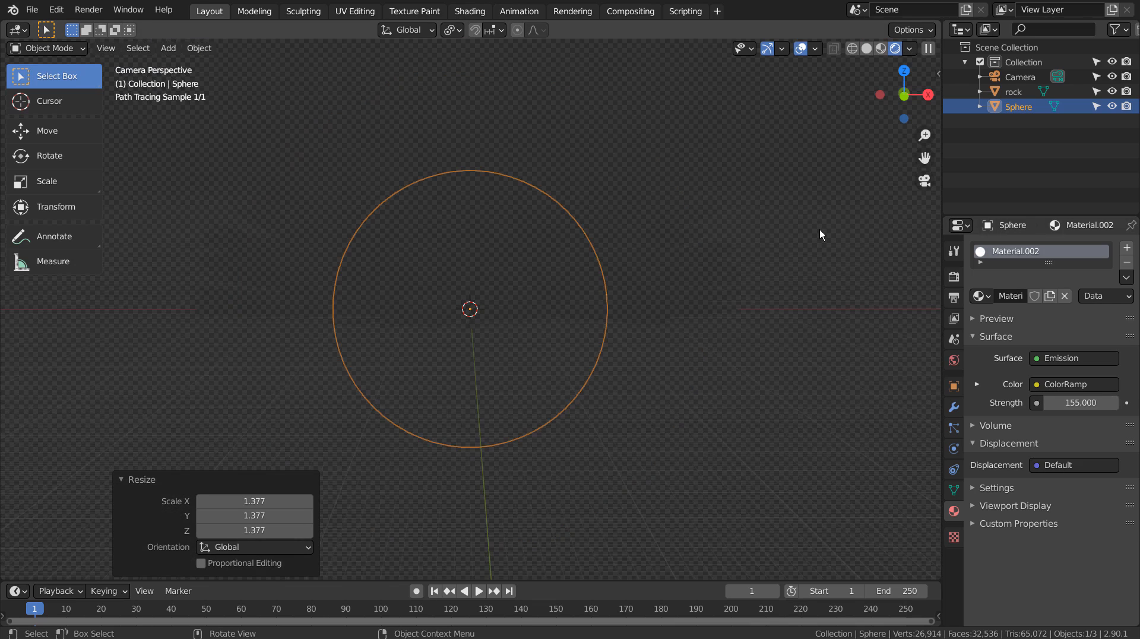
pyautogui.click(789, 269)
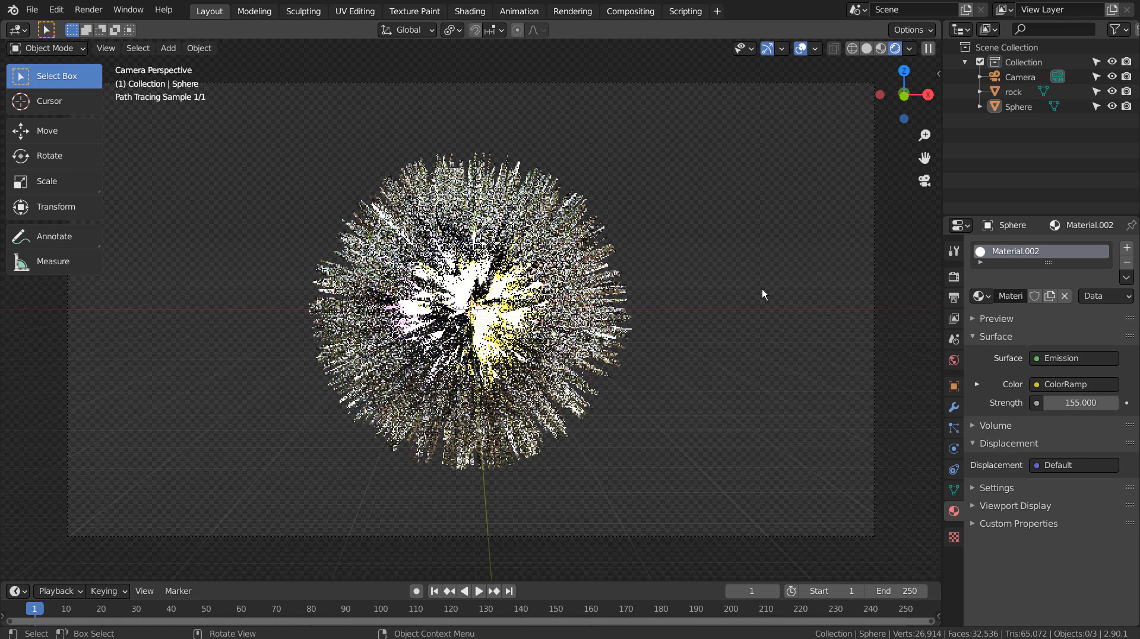
pyautogui.scroll(3, 761, 289)
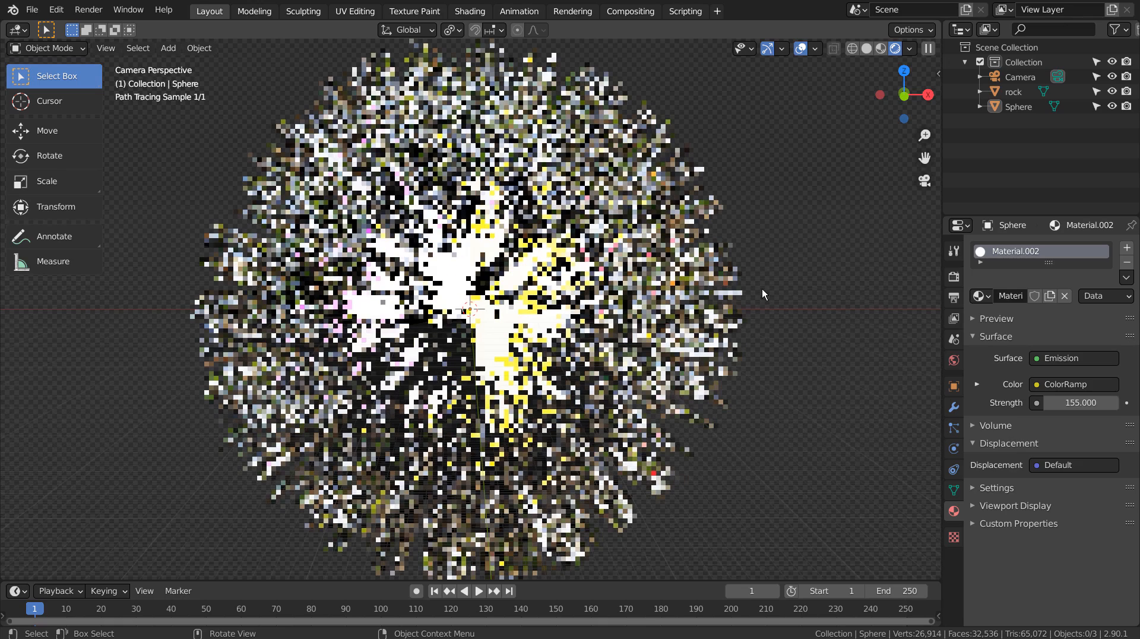
# - Set the emission strength of the sphere's material to 35
pyautogui.click(1066, 403)
pyautogui.write('35')
pyautogui.press('Return')
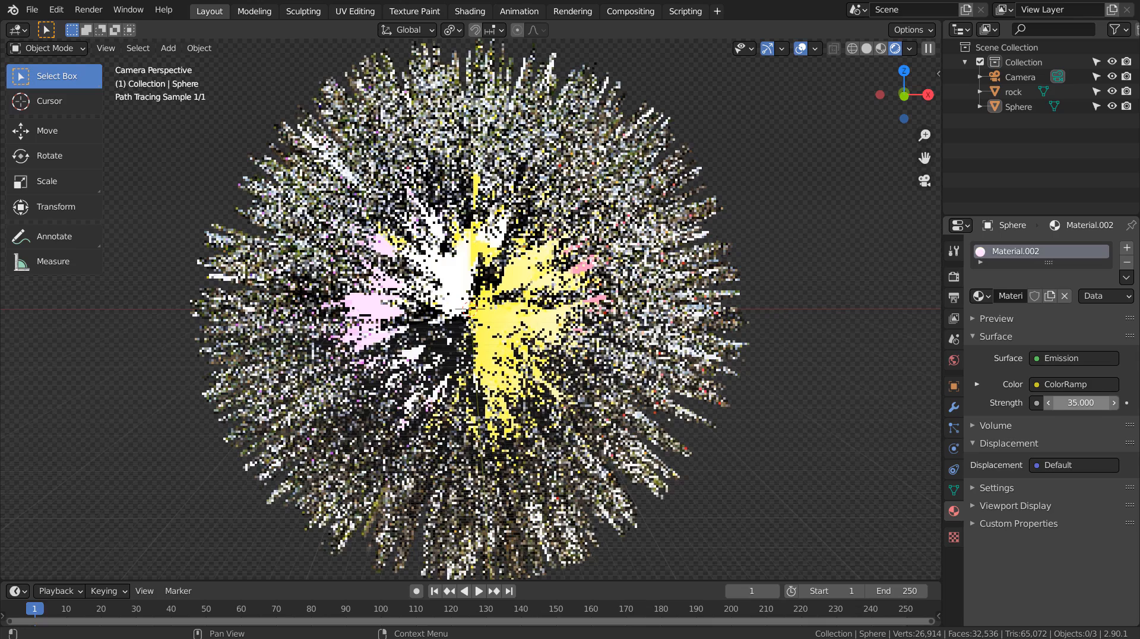
# - Try an emission strength of 15 on the sphere's material and return it to 35
pyautogui.click(1069, 403)
pyautogui.write('15')
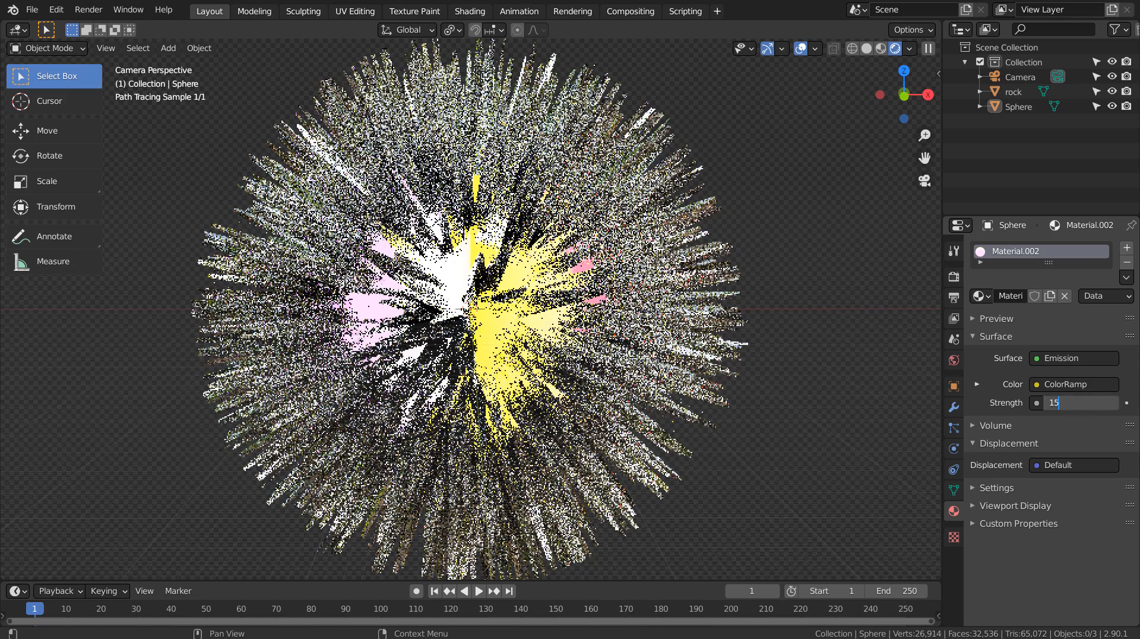
pyautogui.press('Return')
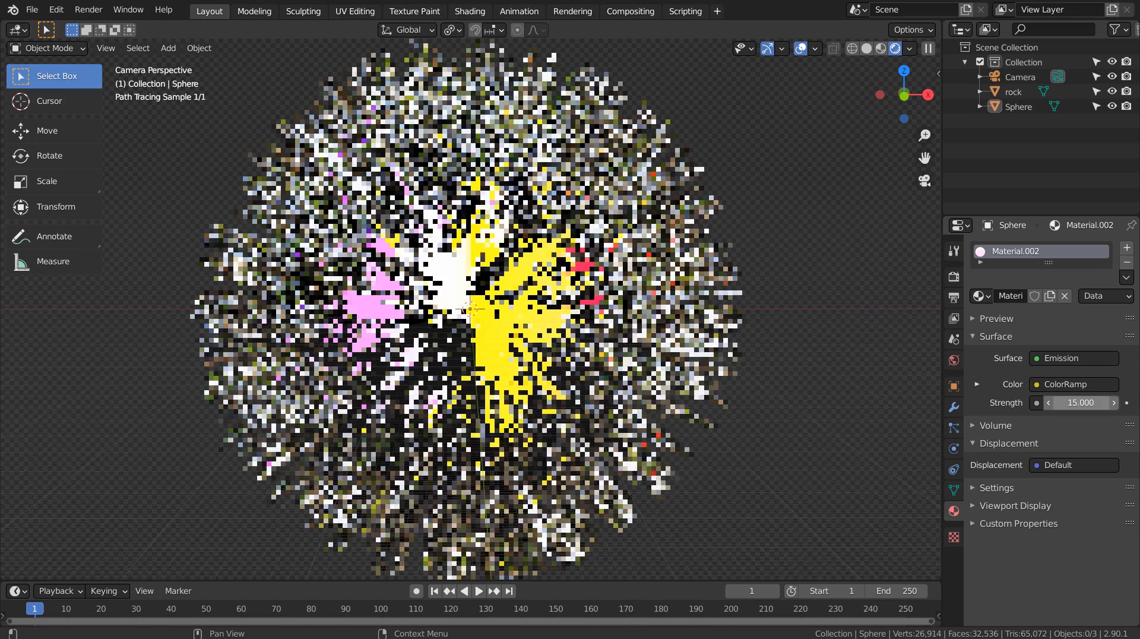
pyautogui.click(1078, 402)
pyautogui.write('35')
pyautogui.press('Return')
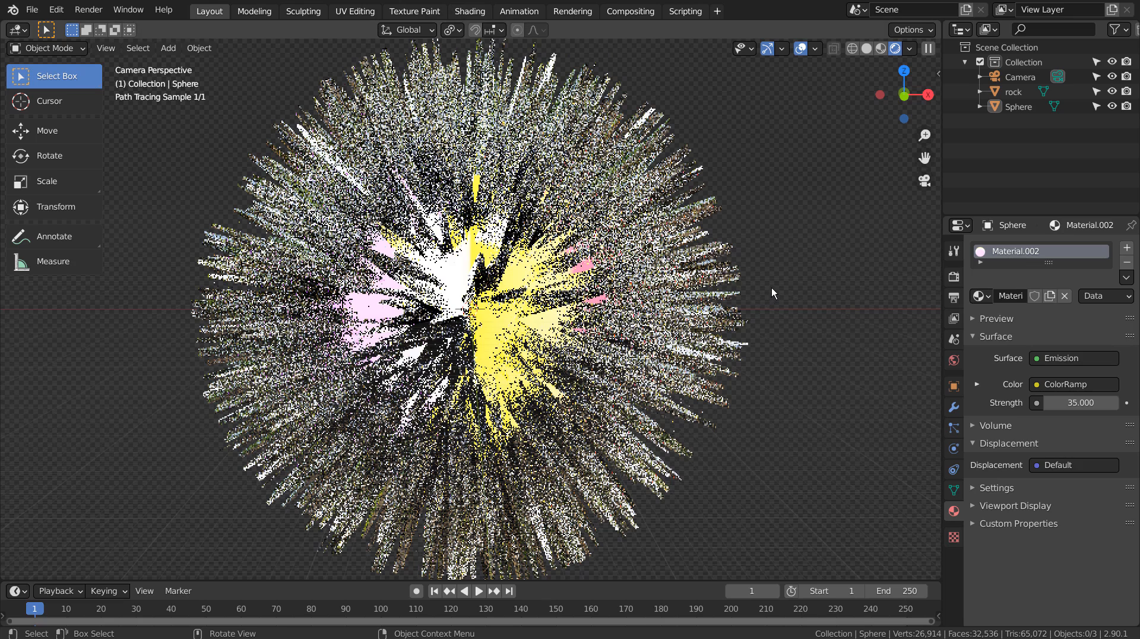
# - Set the roughness of the spiky rock's material to 0.516 and check the ball in material preview
pyautogui.scroll(-5, 772, 288)
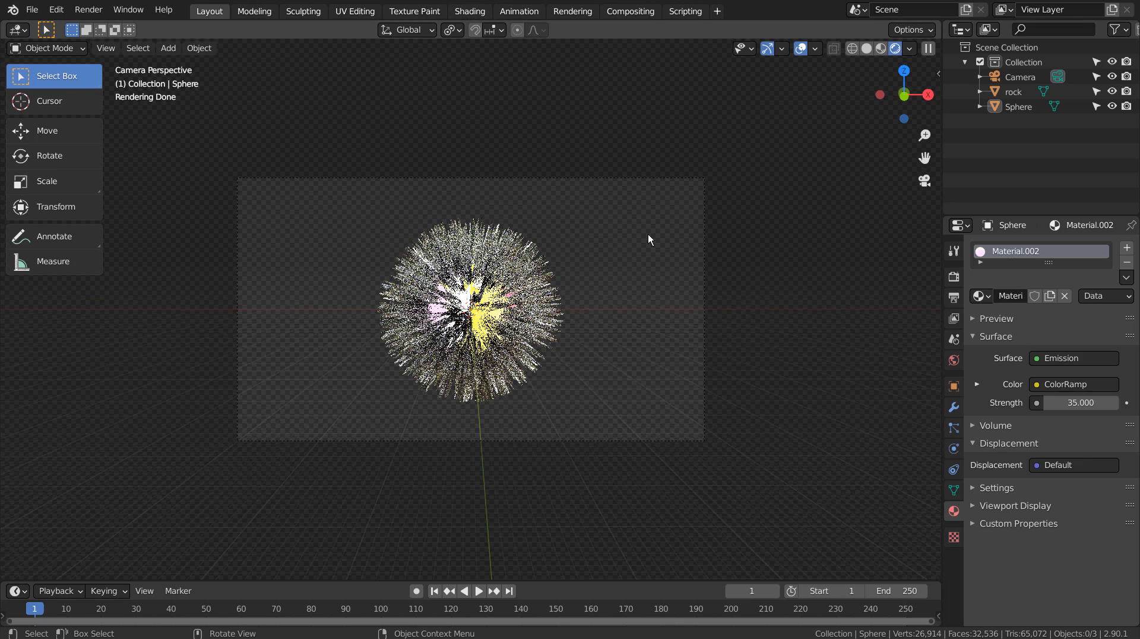
pyautogui.moveTo(648, 234); pyautogui.dragTo(874, 68, button='middle')
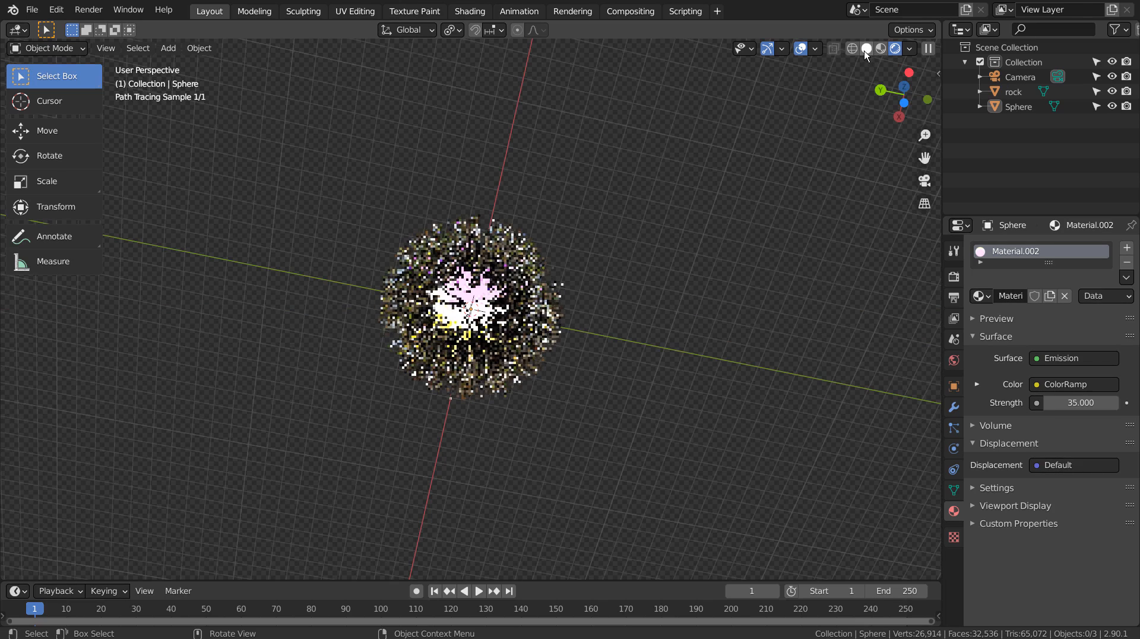
pyautogui.click(867, 48)
pyautogui.click(567, 318)
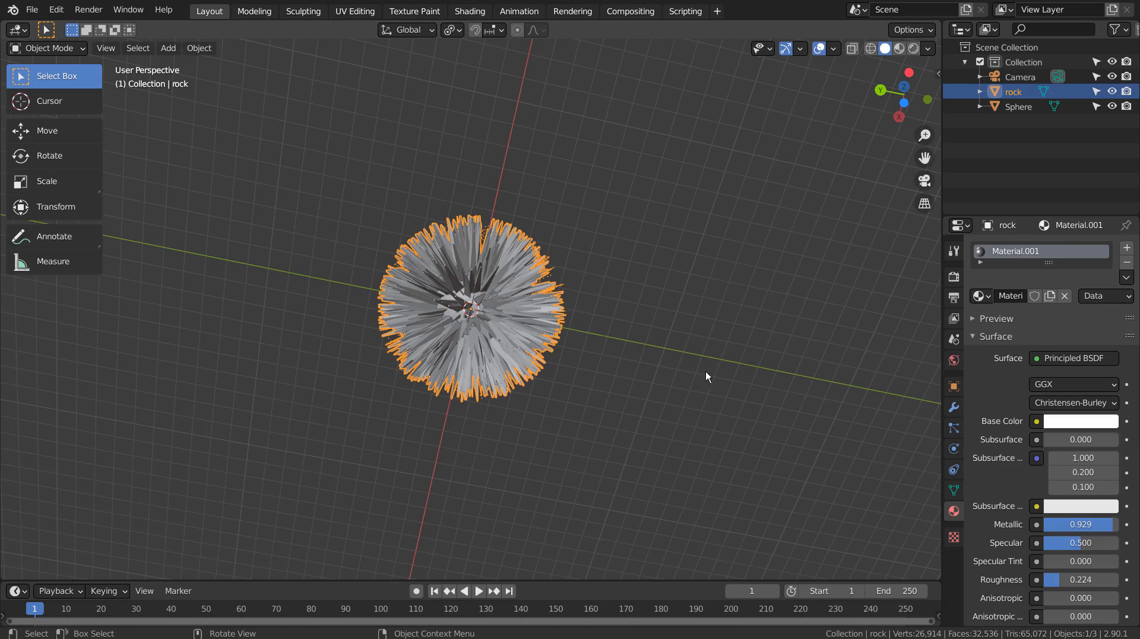
pyautogui.moveTo(1063, 580); pyautogui.dragTo(1081, 580)
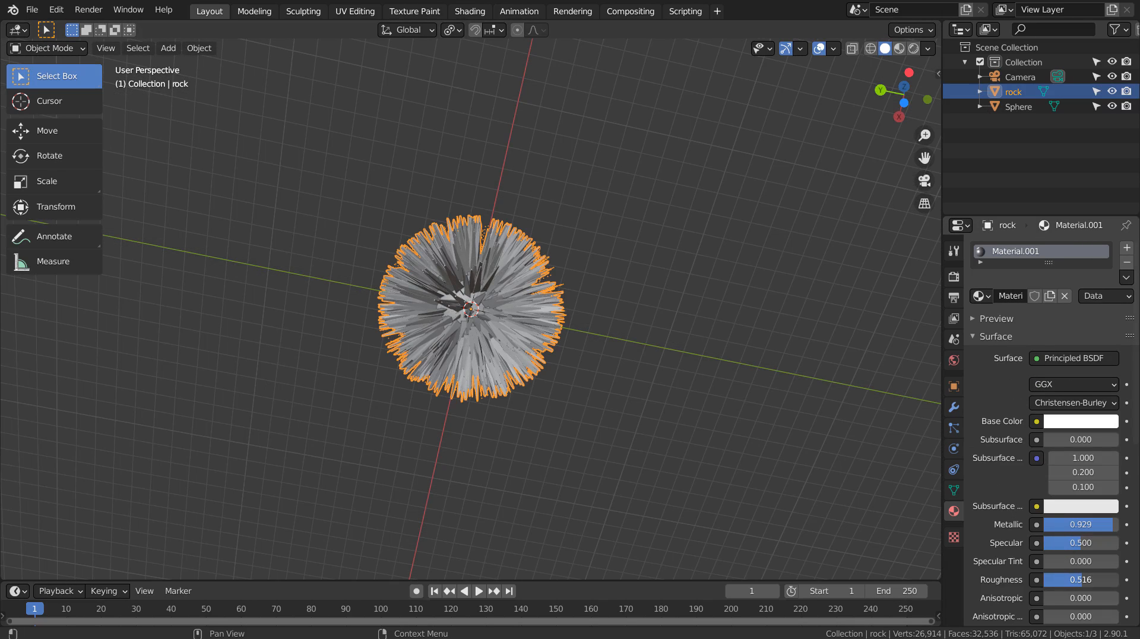
pyautogui.click(748, 348)
pyautogui.moveTo(749, 348); pyautogui.dragTo(658, 391, button='middle')
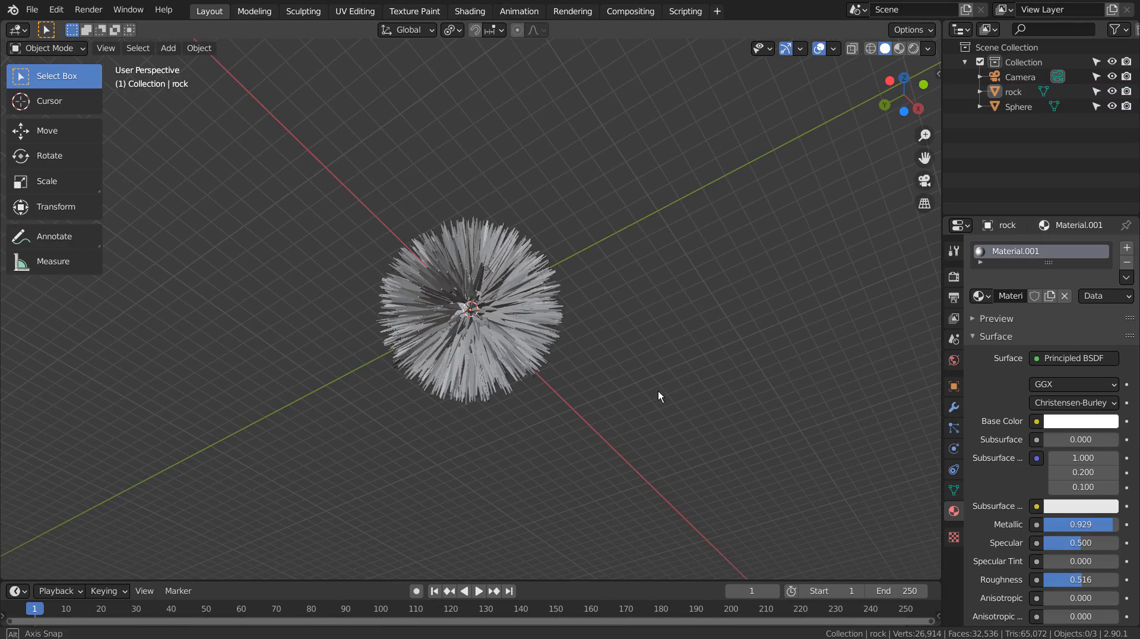
pyautogui.click(898, 48)
pyautogui.moveTo(749, 196)
pyautogui.mouseDown(button='middle')
pyautogui.moveTo(711, 237)
pyautogui.moveTo(853, 298)
pyautogui.moveTo(772, 411)
pyautogui.moveTo(518, 404)
pyautogui.moveTo(591, 235)
pyautogui.moveTo(665, 280)
pyautogui.moveTo(646, 285)
pyautogui.mouseUp(button='middle')
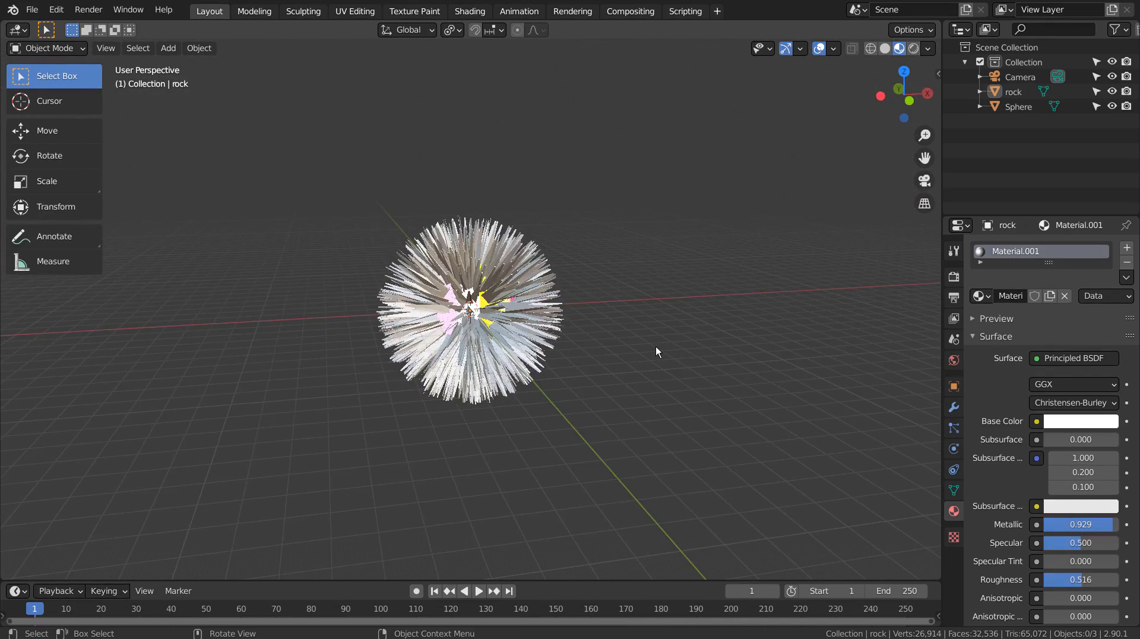
# - Add a cylinder at the origin from the front view and enlarge it beyond the spiky ball, ending with a uniform scale of 2.817
pyautogui.press('KP_1')
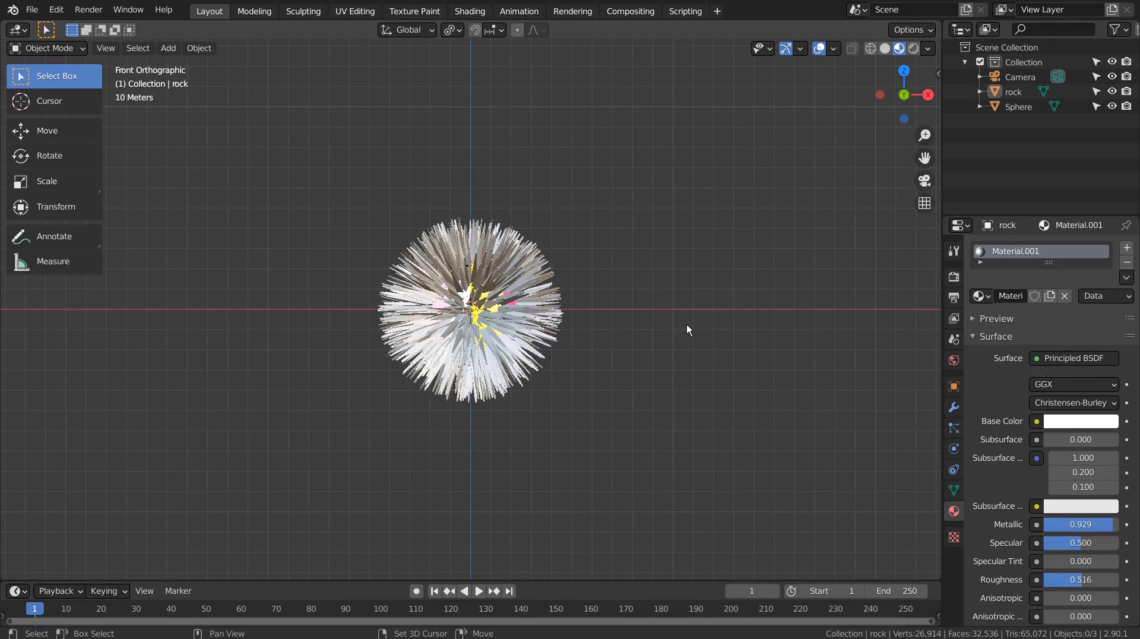
pyautogui.hotkey('shift', 'a')
pyautogui.moveTo(687, 324)
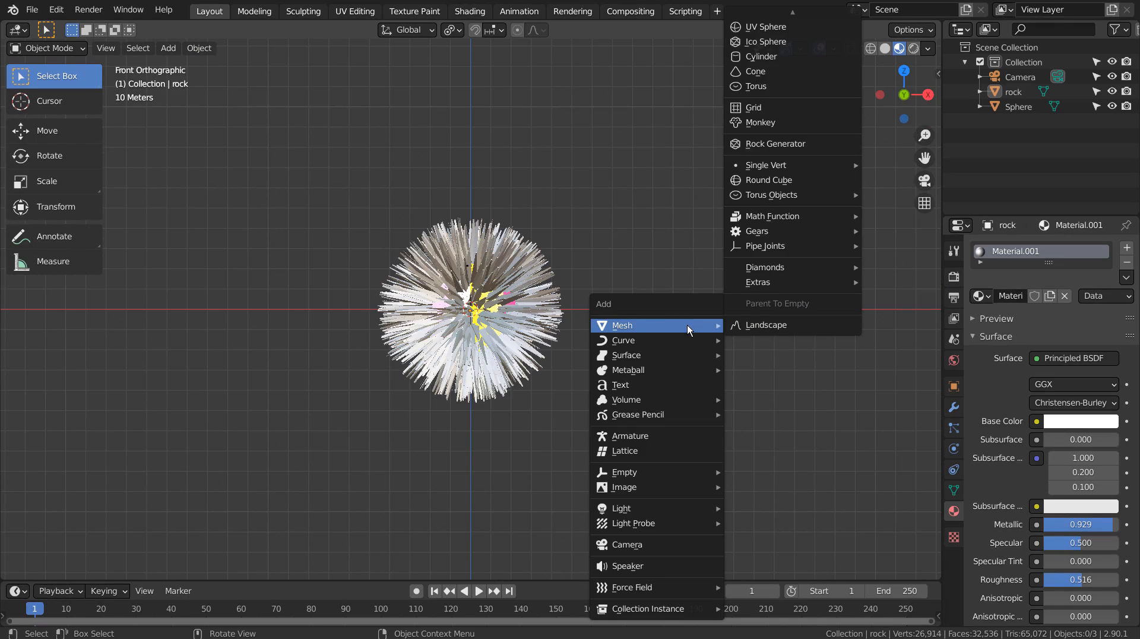
pyautogui.click(785, 56)
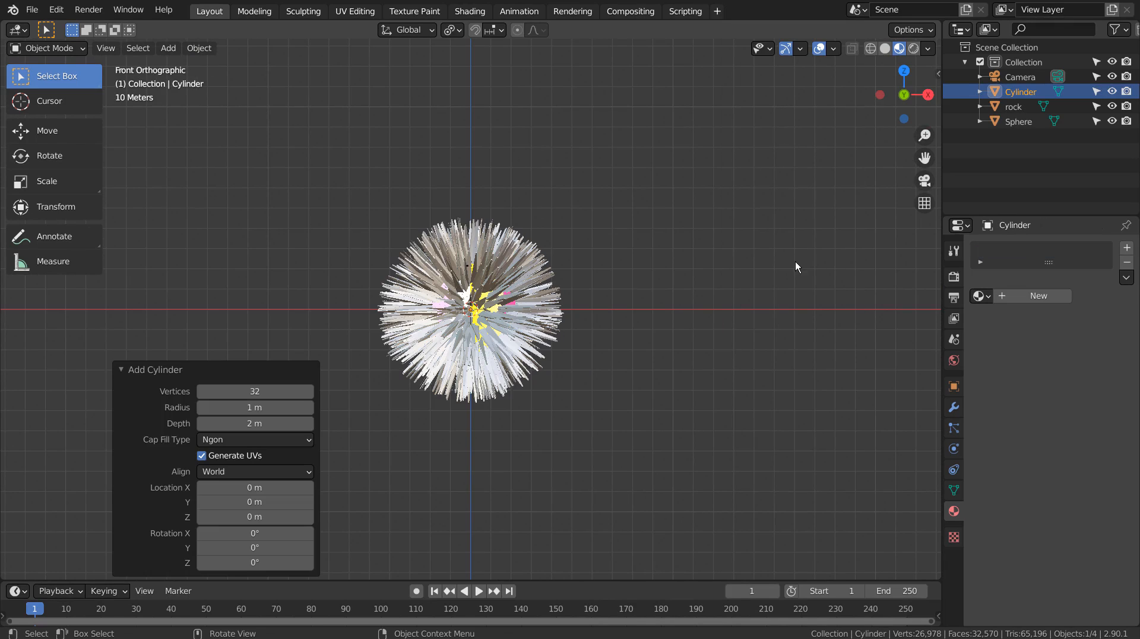
pyautogui.press('s')
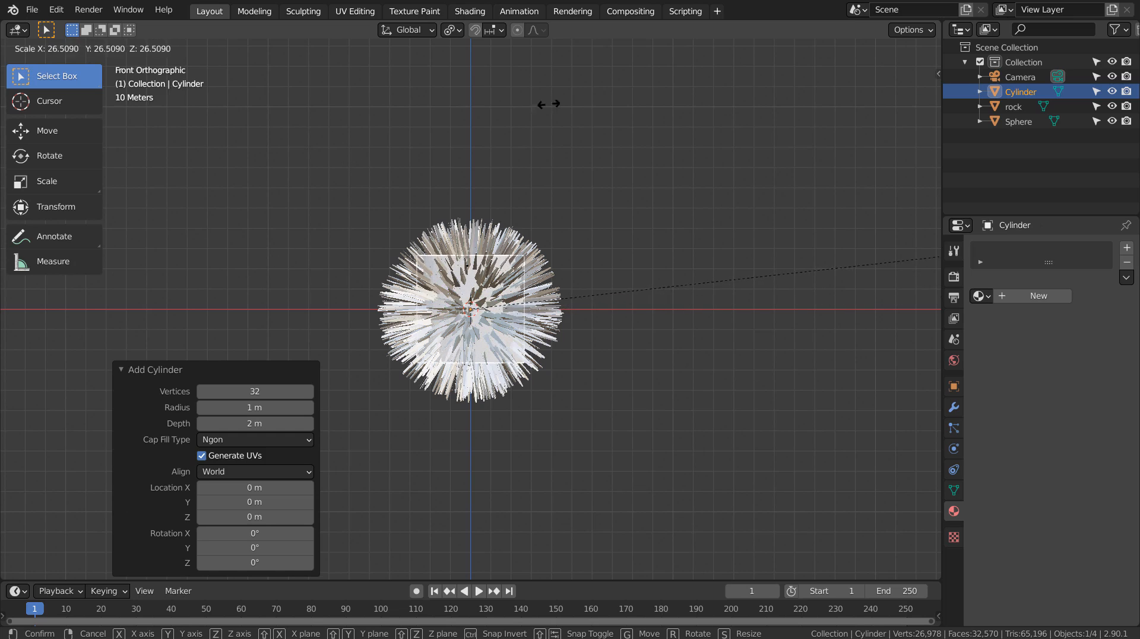
pyautogui.click(375, 558)
pyautogui.press('s')
pyautogui.click(77, 469)
# - Flatten the cylinder along the Z axis into a thin disc around the spiky ball
pyautogui.moveTo(98, 411); pyautogui.dragTo(140, 474, button='middle')
pyautogui.press('s')
pyautogui.press('z')
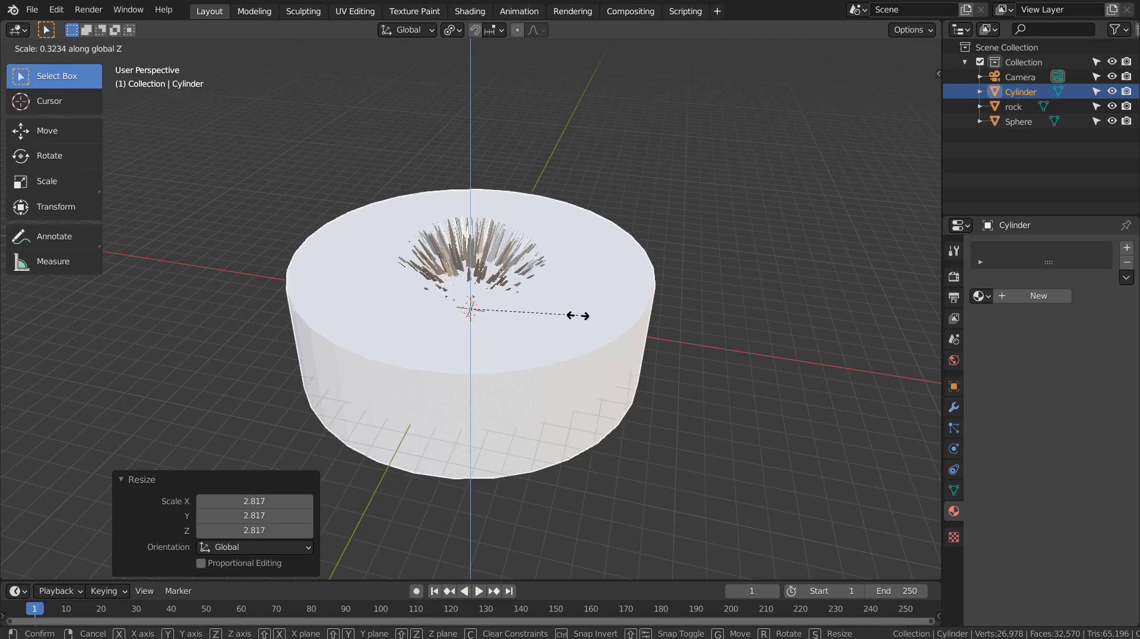
pyautogui.click(471, 326)
# - Inset the cylinder's top and bottom cap faces together by about 0.155 m
pyautogui.moveTo(633, 411); pyautogui.dragTo(589, 289, button='middle')
pyautogui.press('Tab')
pyautogui.click(543, 337)
pyautogui.keyDown('shift'); pyautogui.click(590, 295); pyautogui.keyUp('shift')
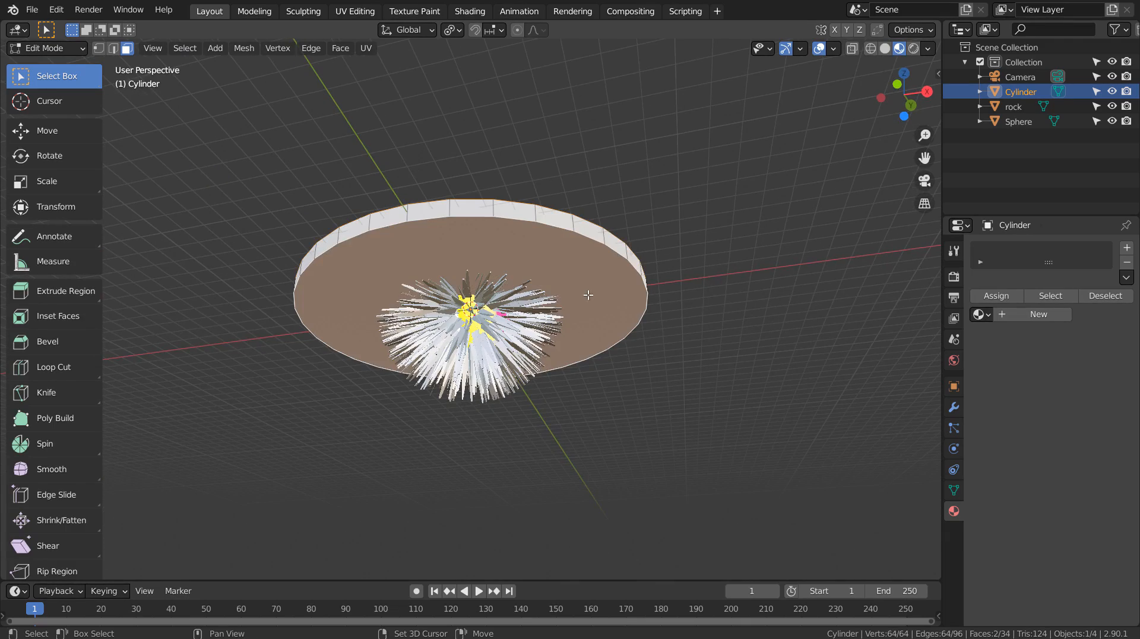
pyautogui.moveTo(760, 307); pyautogui.dragTo(743, 388, button='middle')
pyautogui.press('i')
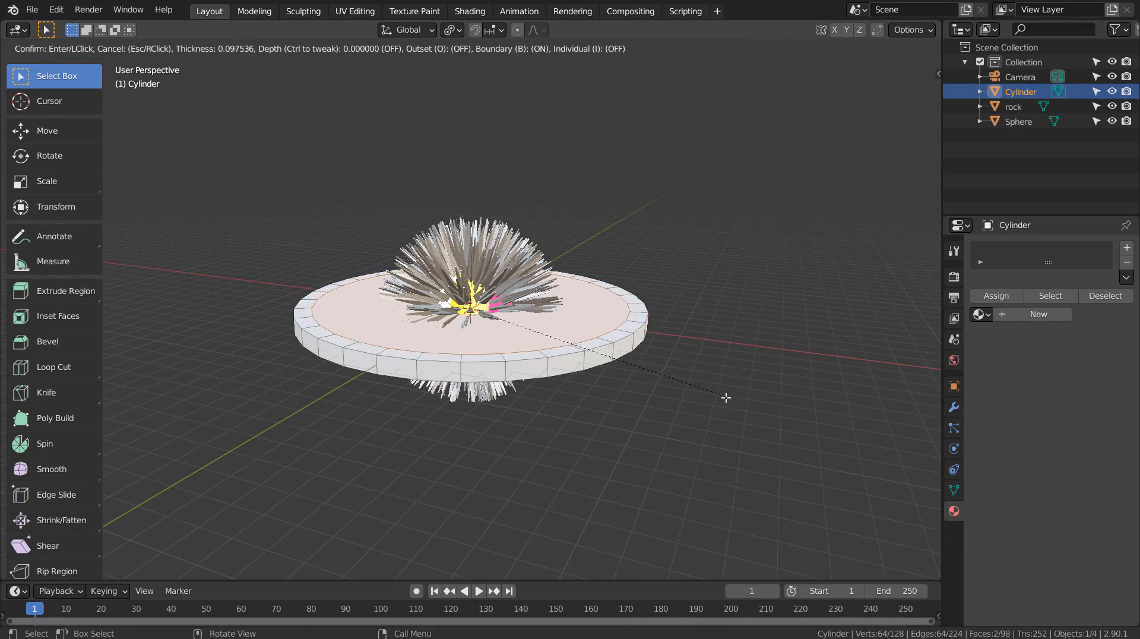
pyautogui.click(665, 362)
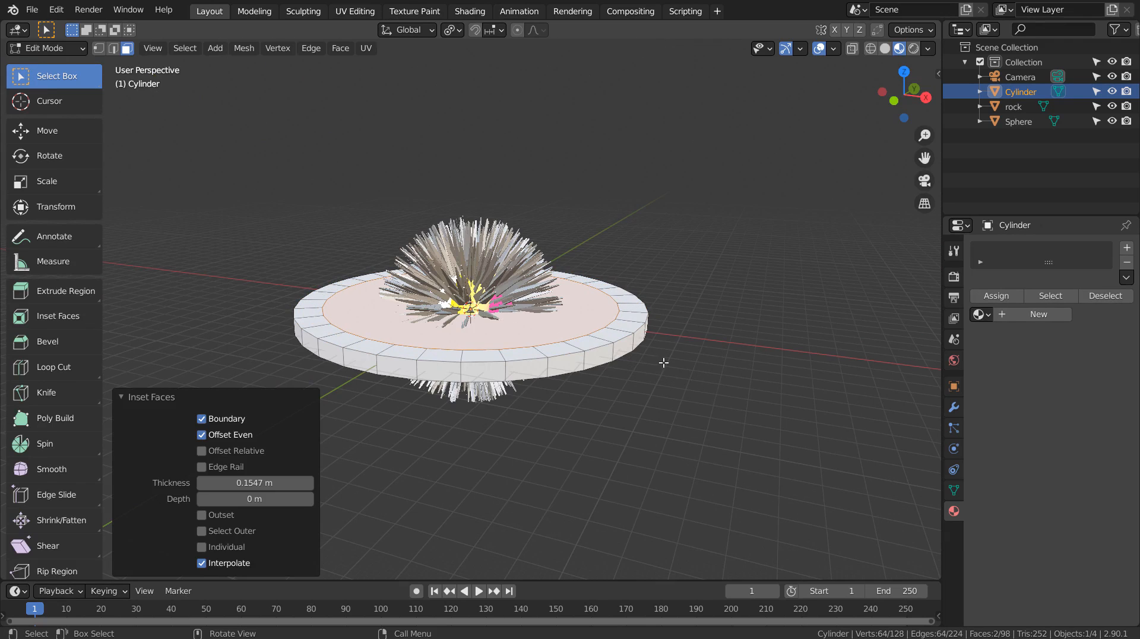
# - Delete the inset cap faces and bridge the two inner edge loops to close the ring's inner wall
pyautogui.scroll(4, 662, 360)
pyautogui.press('x')
pyautogui.click(656, 393)
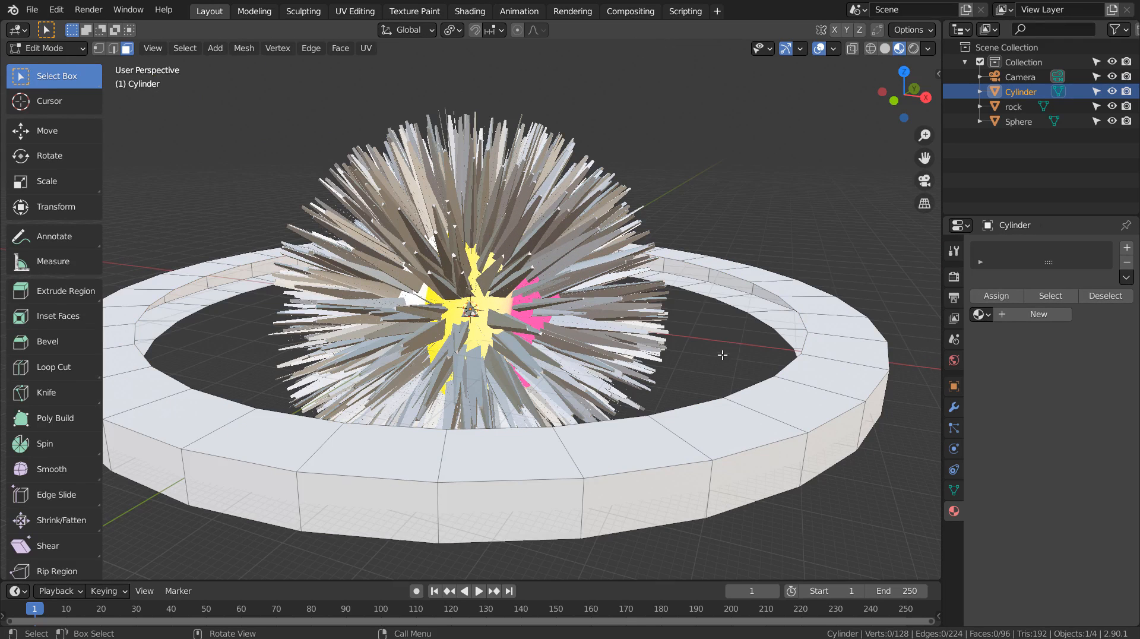
pyautogui.press('2')
pyautogui.keyDown('alt'); pyautogui.click(768, 290); pyautogui.keyUp('alt')
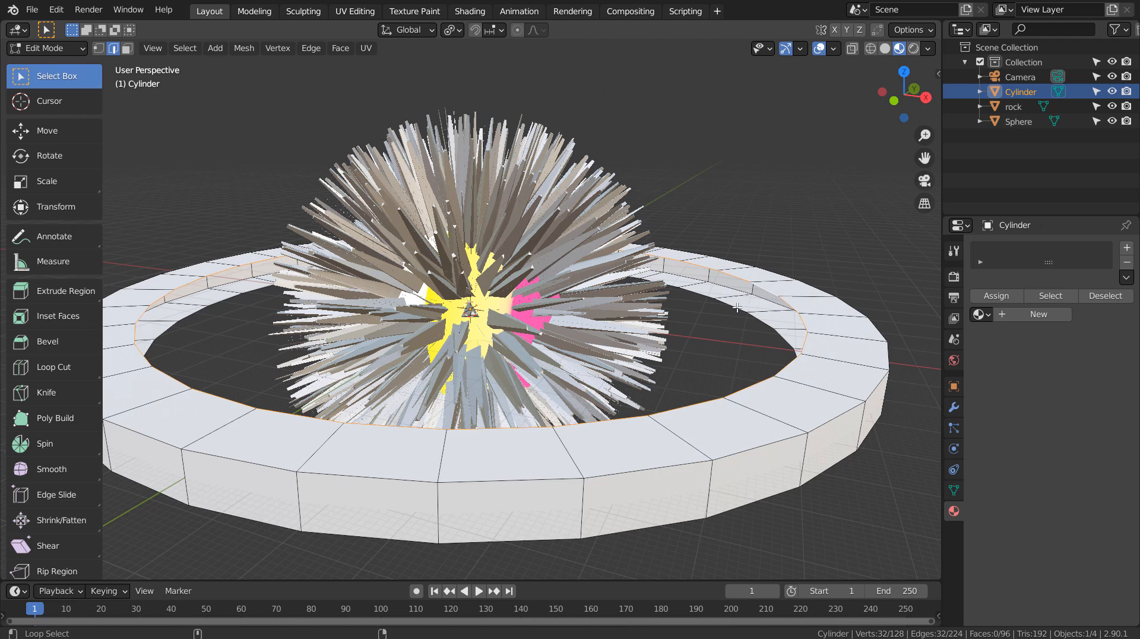
pyautogui.keyDown('alt'); pyautogui.keyDown('shift'); pyautogui.click(737, 308); pyautogui.keyUp('shift'); pyautogui.keyUp('alt')
pyautogui.hotkey('ctrl', 'e')
pyautogui.click(740, 297)
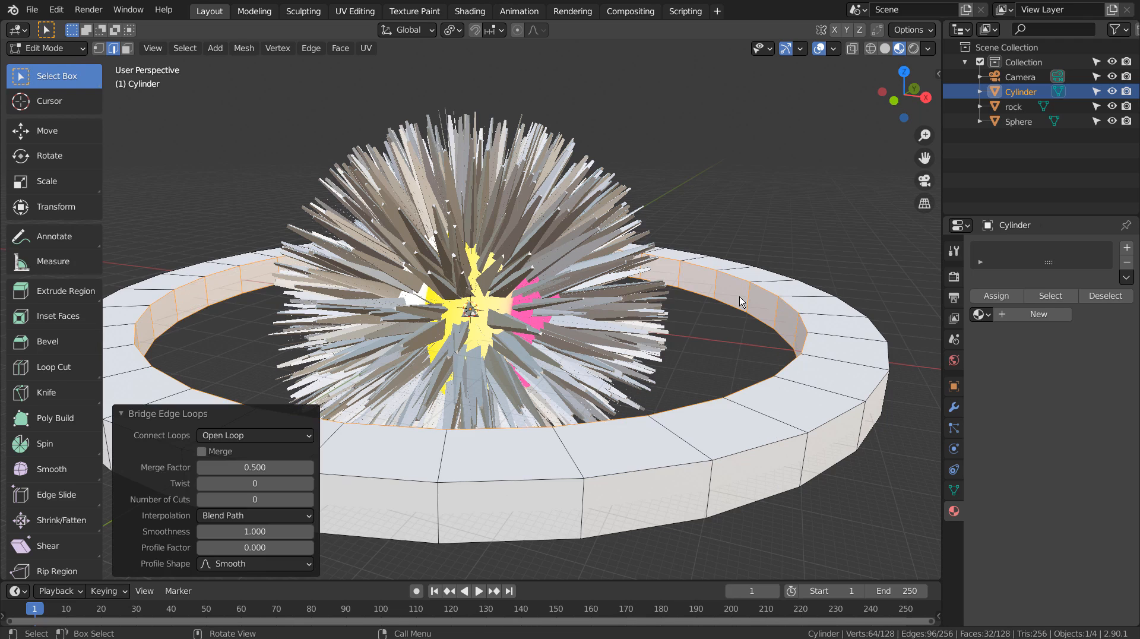
# - Add a level 3 subdivision surface to the ring in object mode and shade it smooth
pyautogui.press('Tab')
pyautogui.hotkey('ctrl', '3')
pyautogui.moveTo(791, 347); pyautogui.dragTo(817, 356, button='middle')
pyautogui.rightClick(794, 325)
pyautogui.click(792, 322)
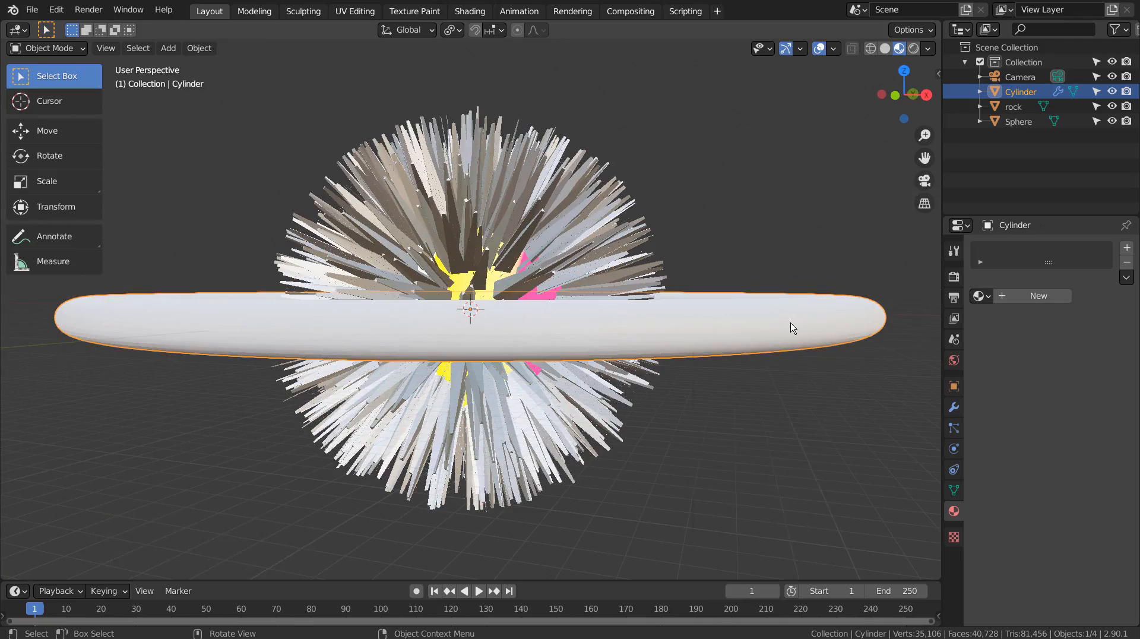
pyautogui.moveTo(745, 315); pyautogui.dragTo(792, 333, button='middle')
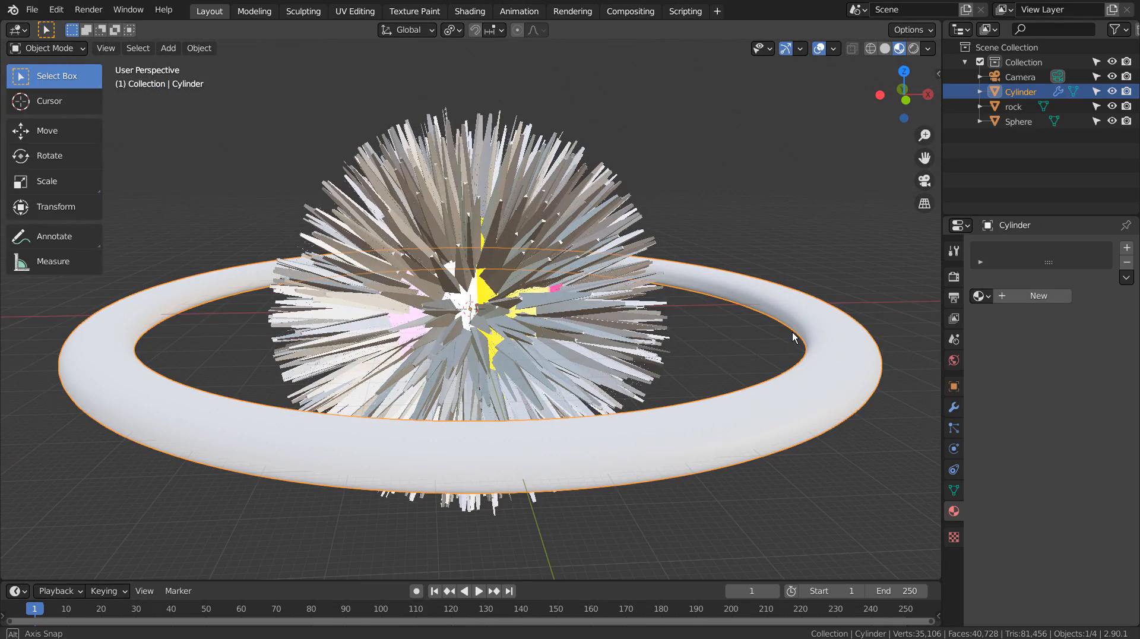
# - Duplicate the ring in place and scale the copy to 0.797 to form an inner ring
pyautogui.press('KP_1')
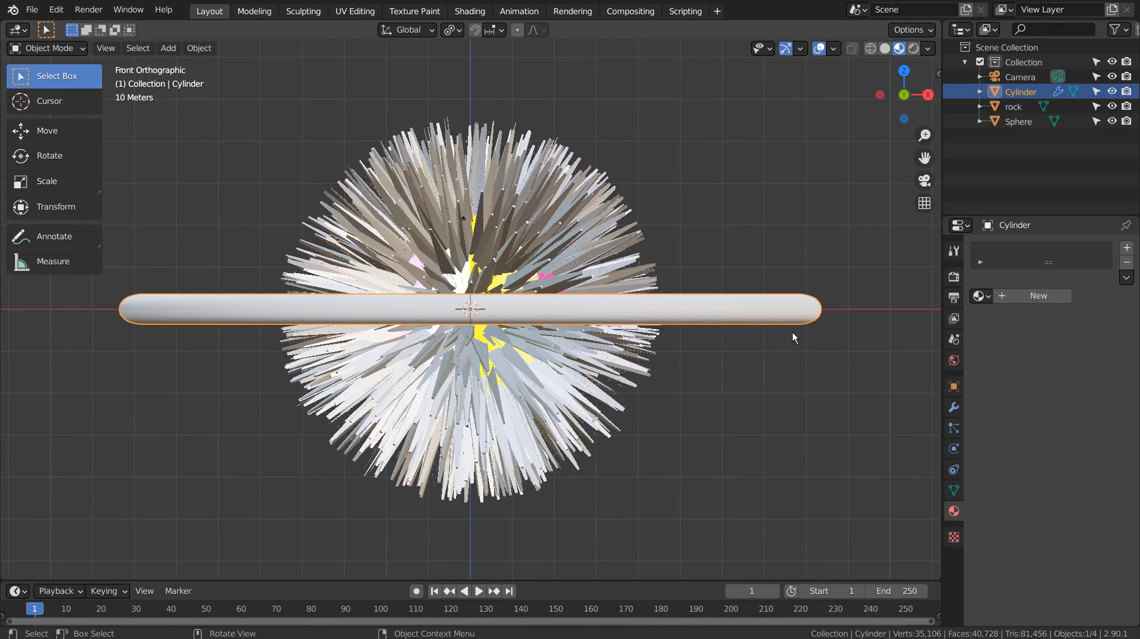
pyautogui.moveTo(743, 315); pyautogui.dragTo(763, 389, button='middle')
pyautogui.hotkey('shift', 'd')
pyautogui.press('s')
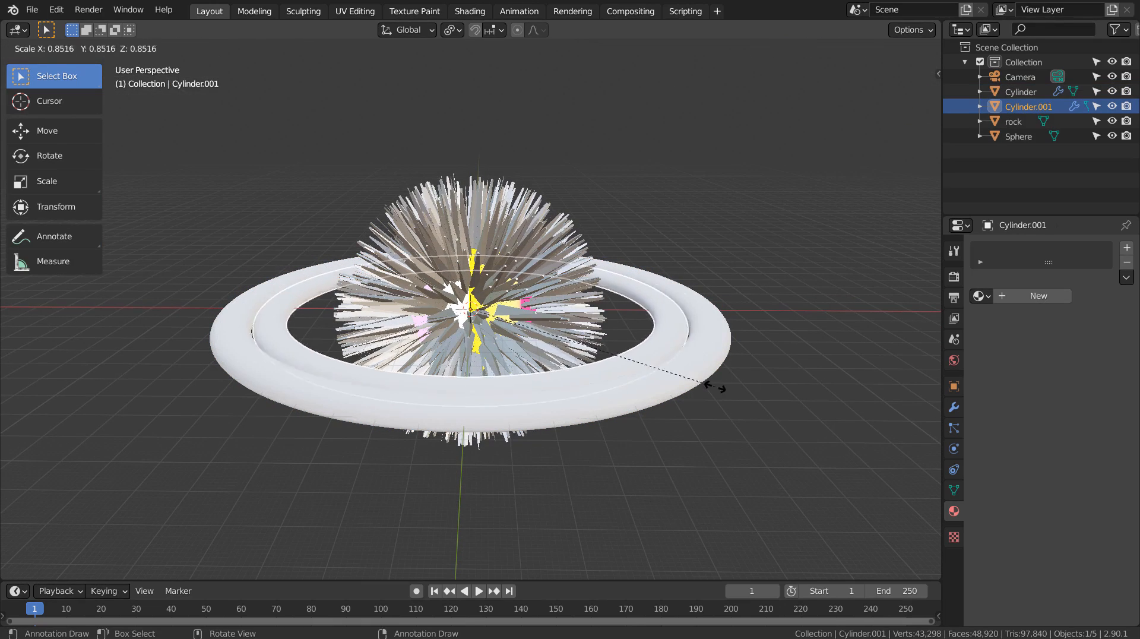
pyautogui.click(705, 387)
# - Duplicate the inner ring in place and scale the copy by 1.650 to form the outermost ring
pyautogui.hotkey('shift', 'd')
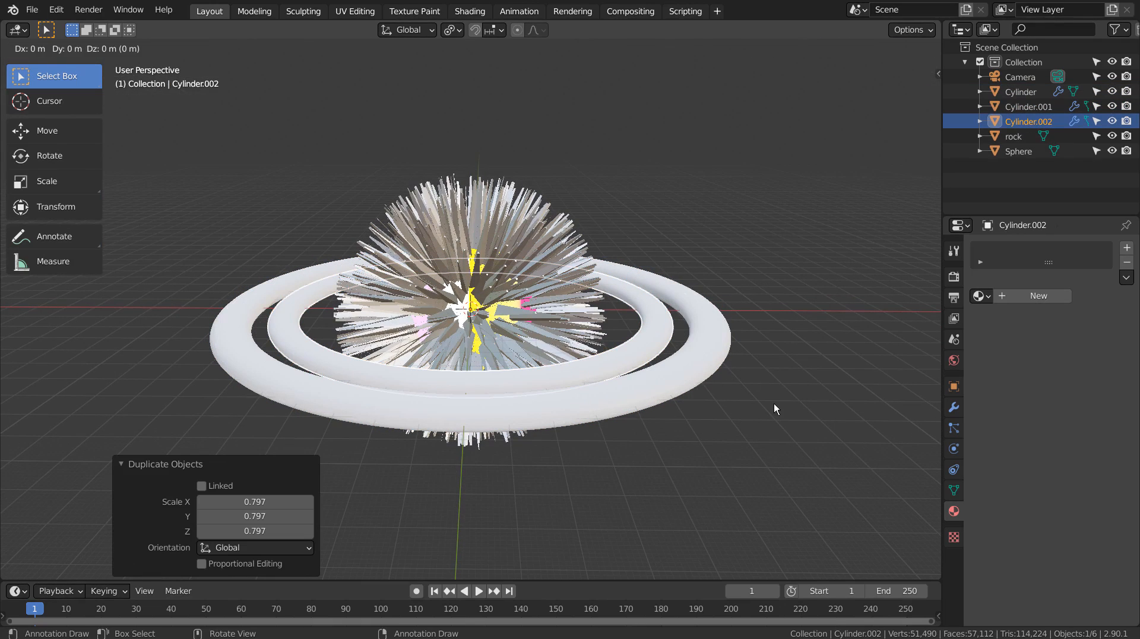
pyautogui.press('s')
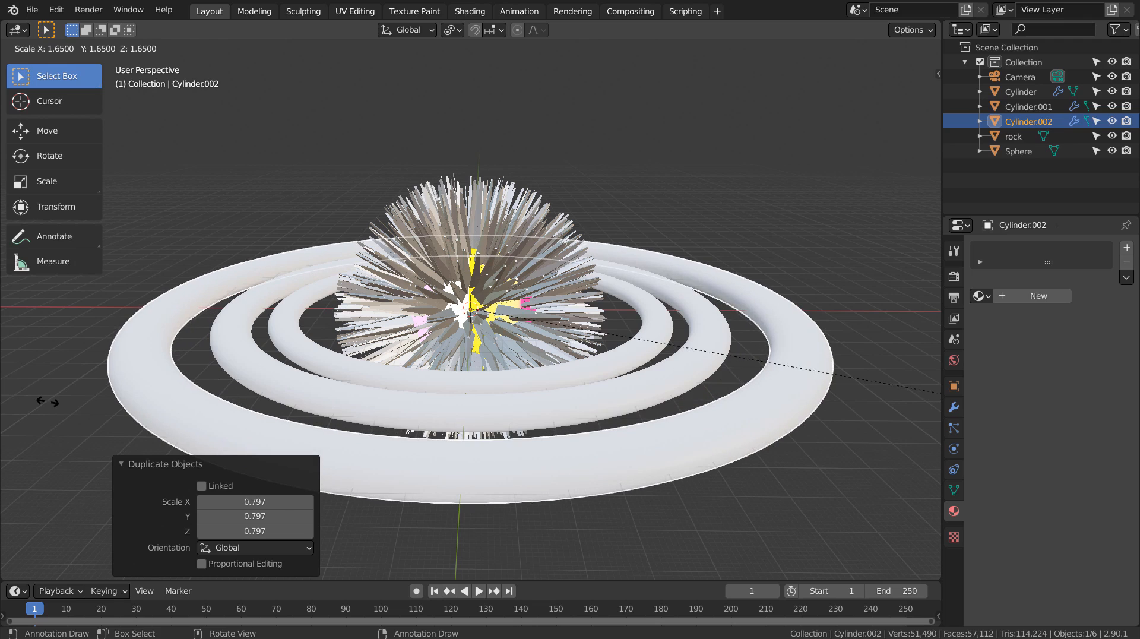
pyautogui.click(47, 402)
# - Rotate the outermost ring about 32.5° in the front view
pyautogui.press('KP_1')
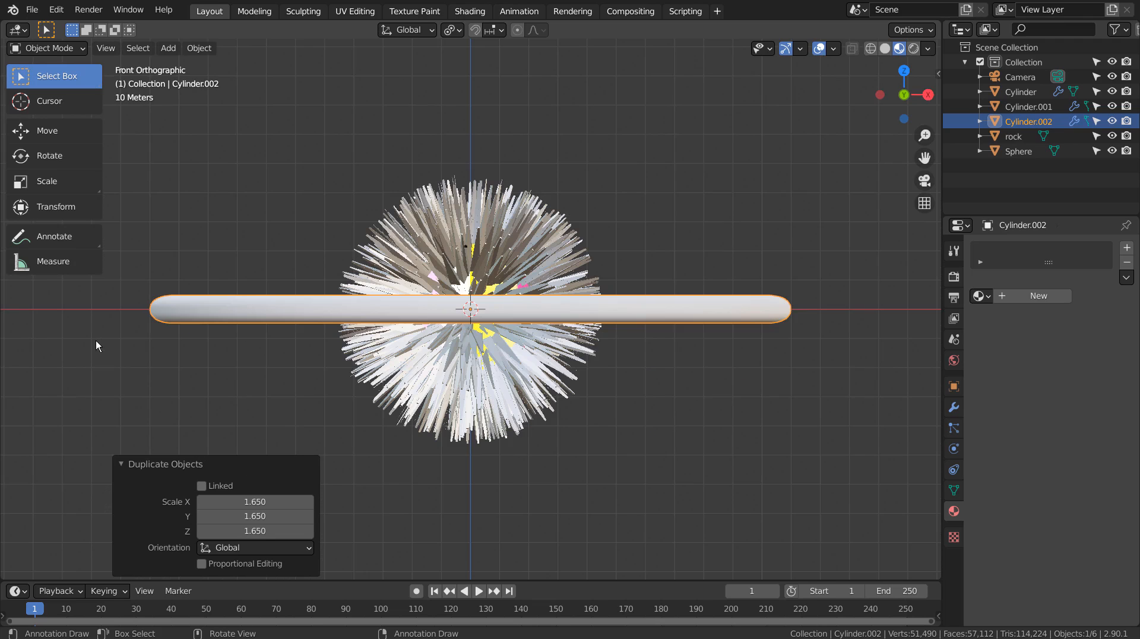
pyautogui.press('r')
pyautogui.click(600, 489)
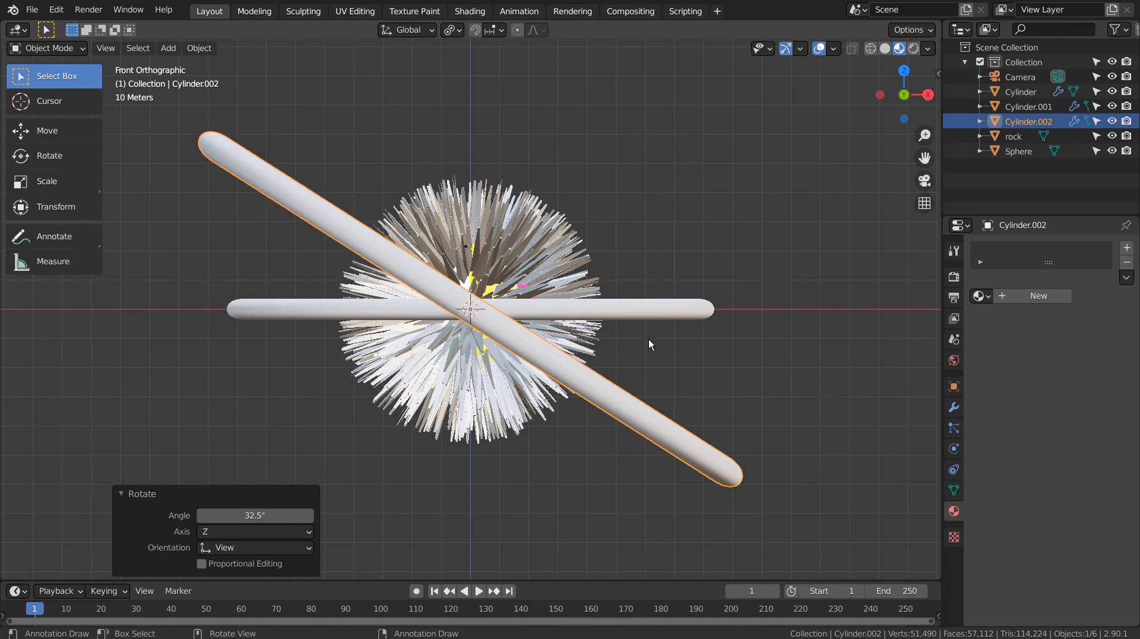
# - Select the two smaller rings and rotate them together about -58.4° in the right side view
pyautogui.moveTo(659, 299); pyautogui.dragTo(660, 309)
pyautogui.moveTo(672, 333); pyautogui.dragTo(529, 357, button='middle')
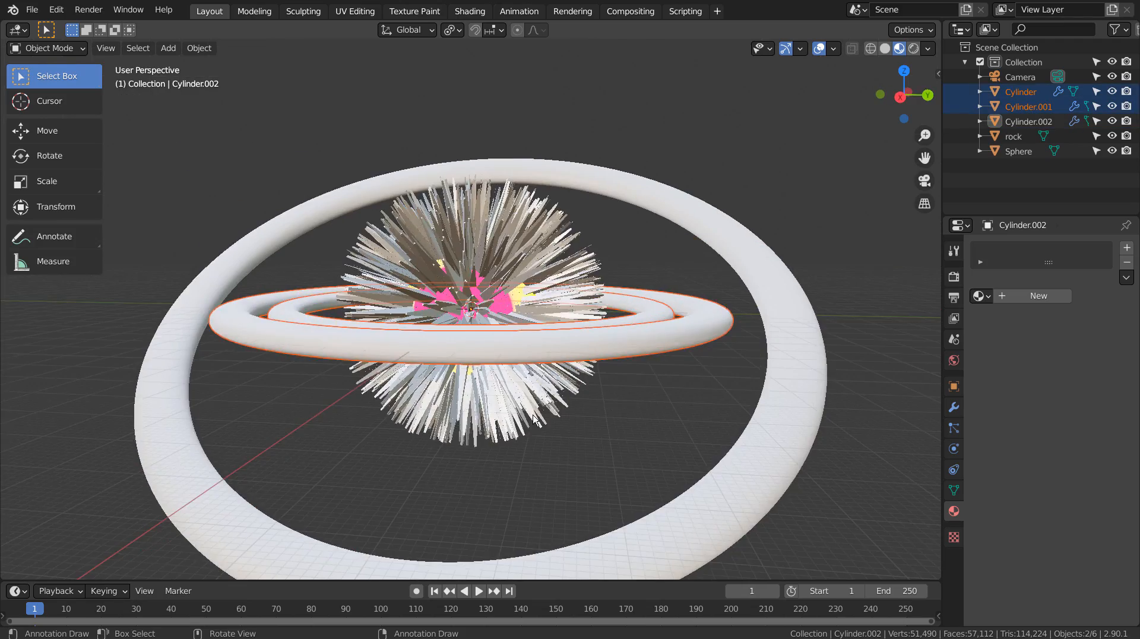
pyautogui.press('KP_3')
pyautogui.press('r')
pyautogui.click(609, 263)
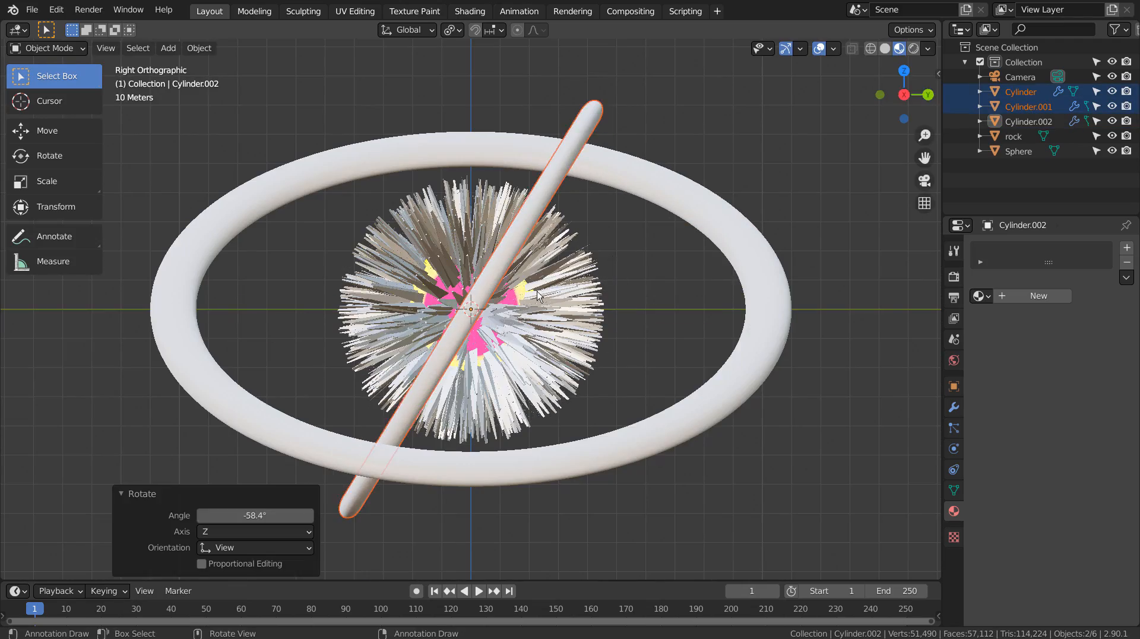
# - Rotate only the innermost ring about 85.6° in the right side view
pyautogui.moveTo(610, 263); pyautogui.dragTo(631, 343, button='middle')
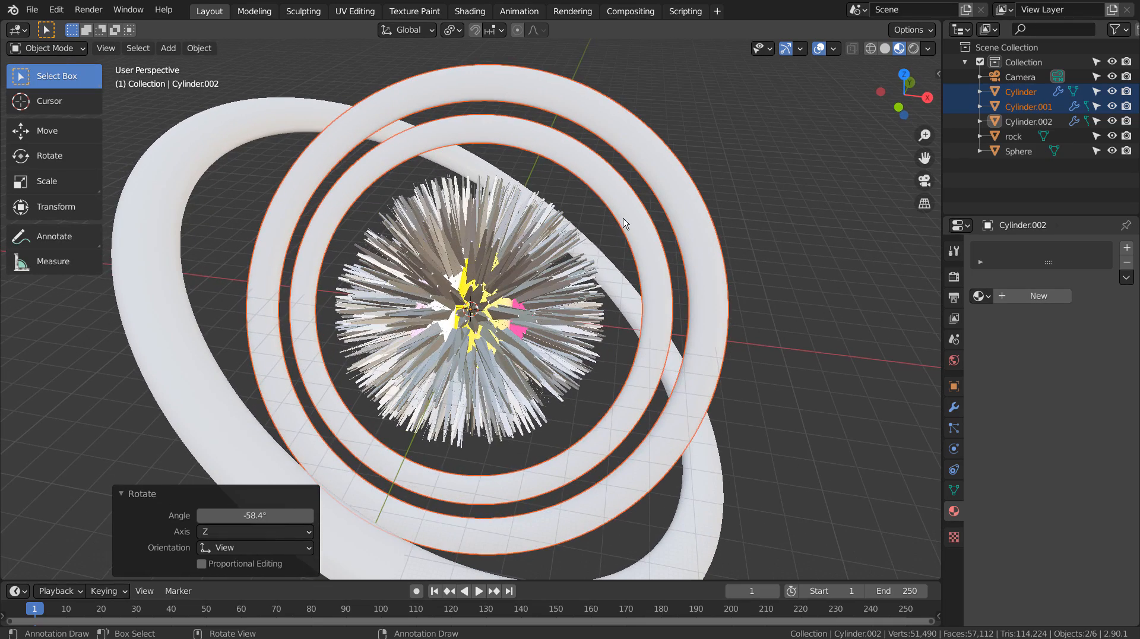
pyautogui.click(628, 248)
pyautogui.press('KP_1')
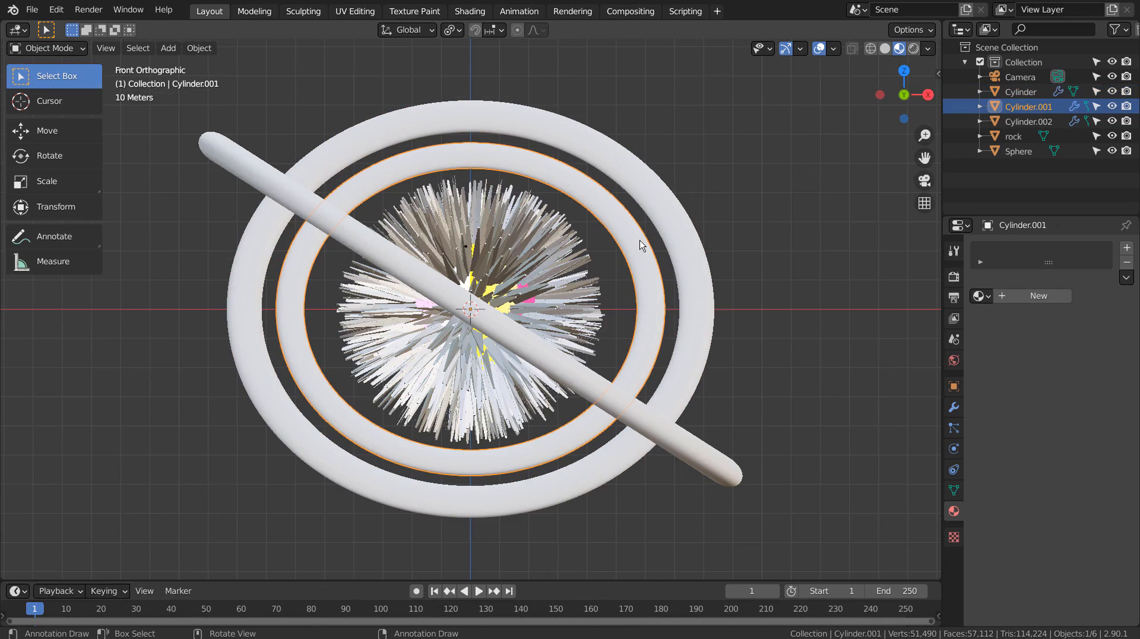
pyautogui.press('KP_3')
pyautogui.press('r')
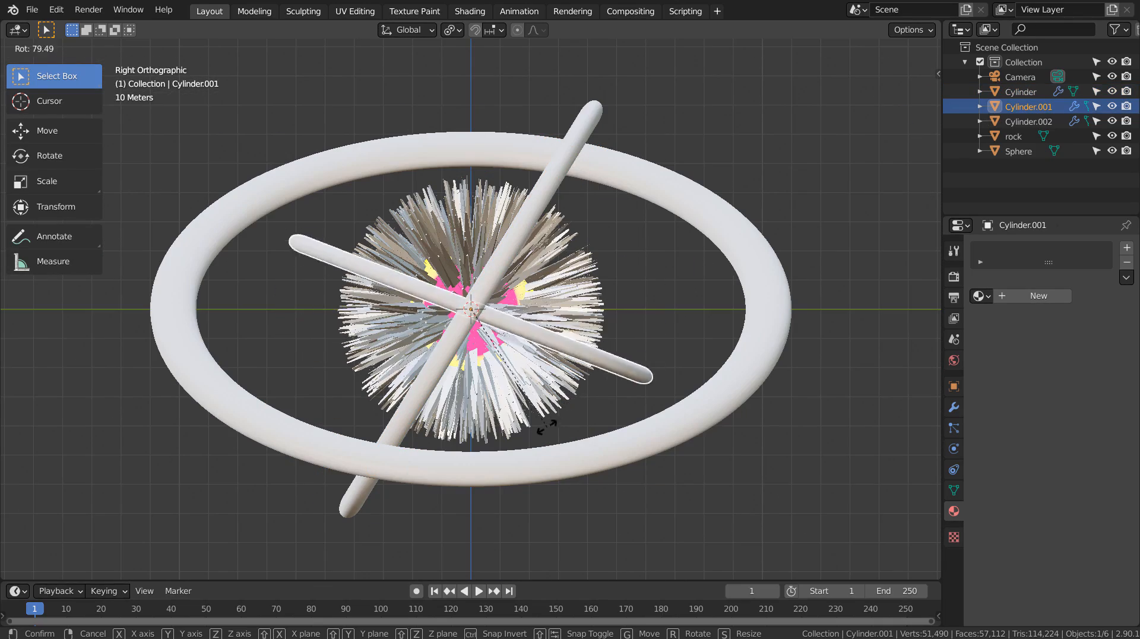
pyautogui.click(533, 433)
# - Turn the innermost ring in the top view so it sits slightly skewed around the spiky ball
pyautogui.press('KP_1')
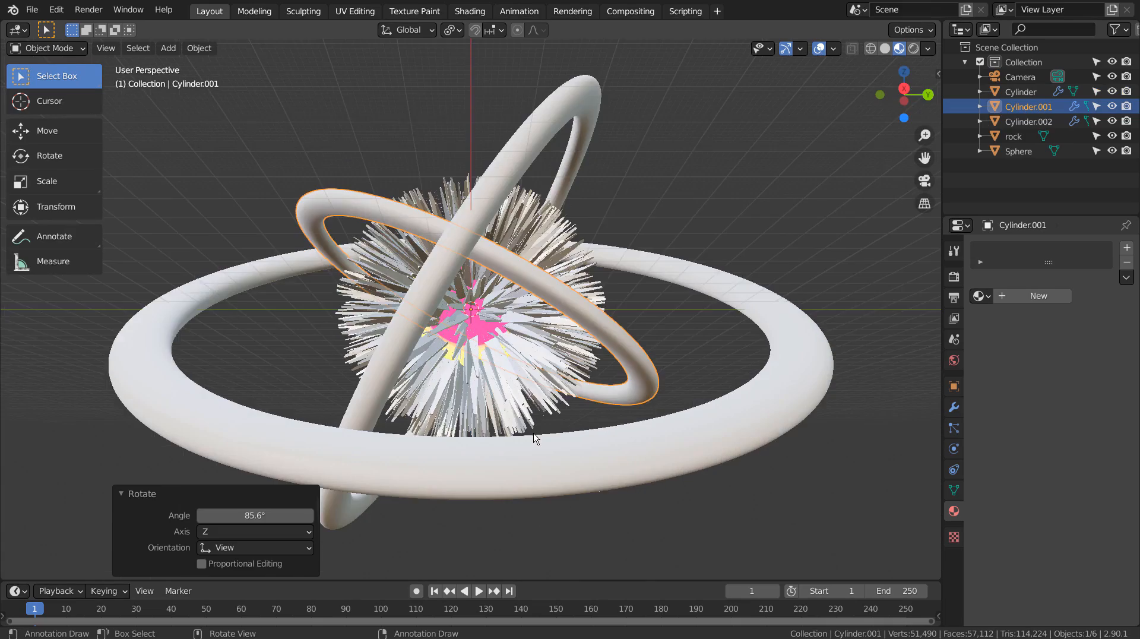
pyautogui.moveTo(534, 439); pyautogui.dragTo(513, 317, button='middle')
pyautogui.press('KP_7')
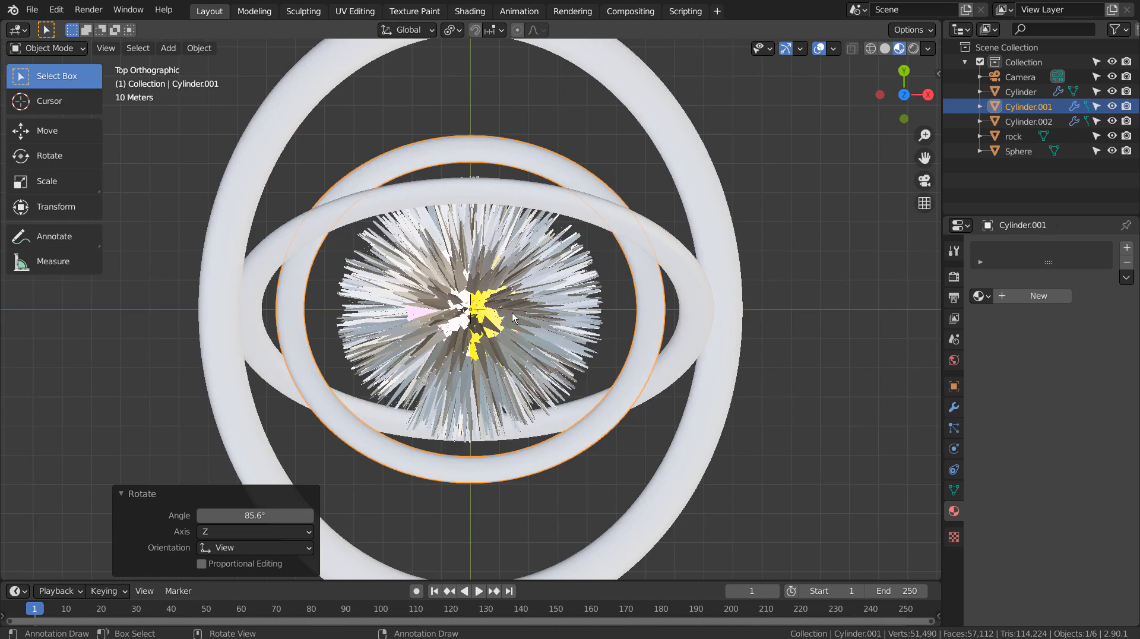
pyautogui.press('KP_1')
pyautogui.press('KP_7')
pyautogui.press('r')
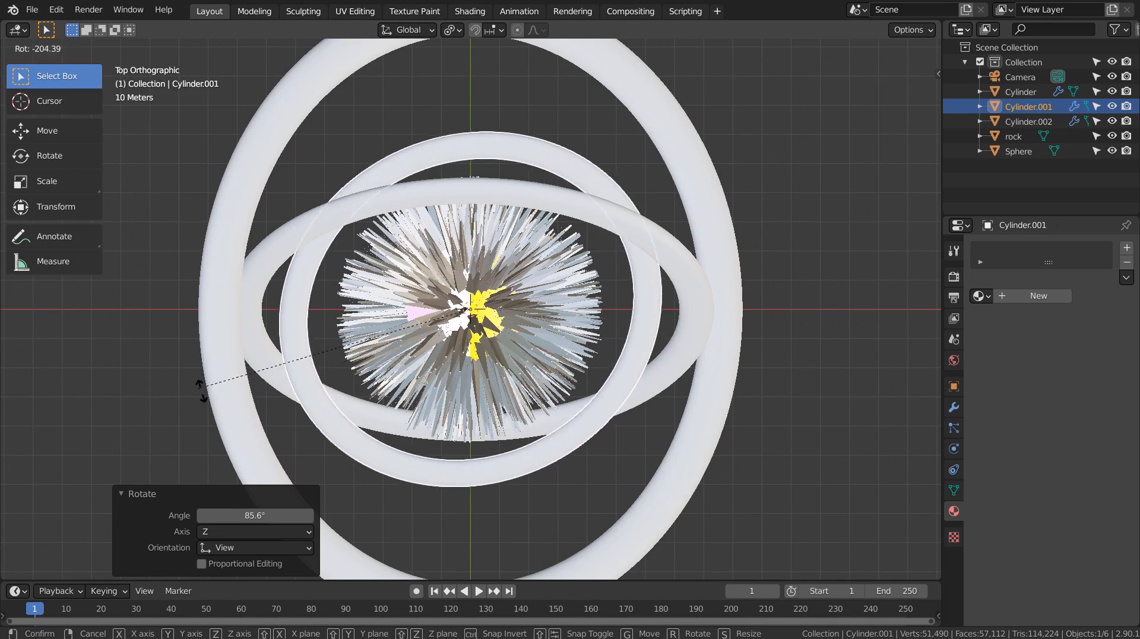
pyautogui.click(255, 408)
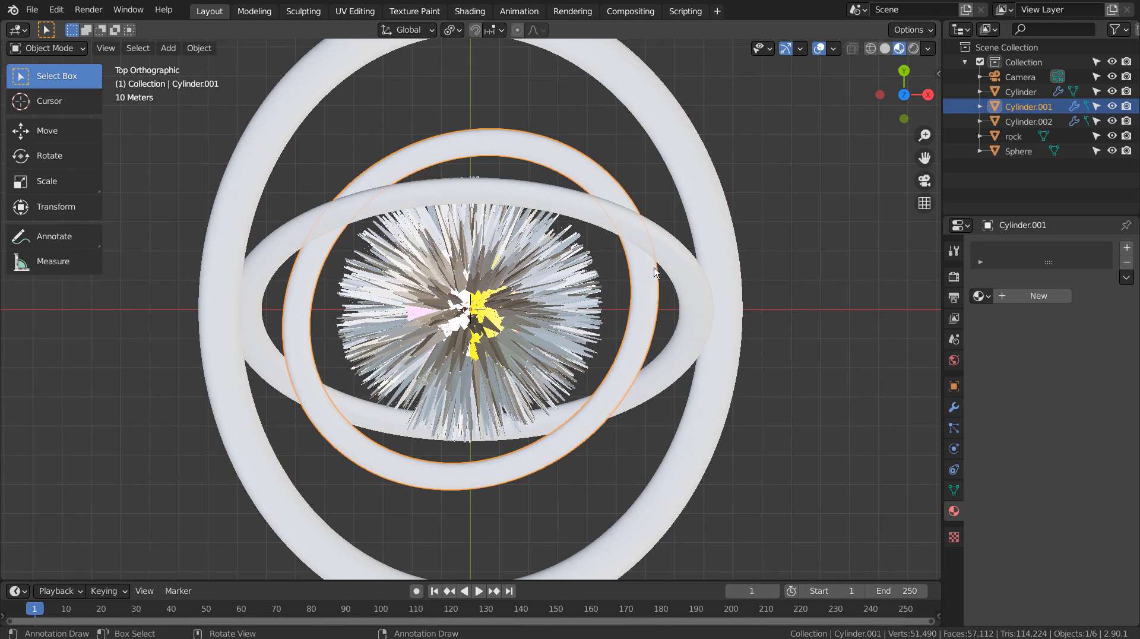
# - In the top view, rotate the middle ring about 66° and the outermost ring about -60.4°
pyautogui.click(690, 267)
pyautogui.press('r')
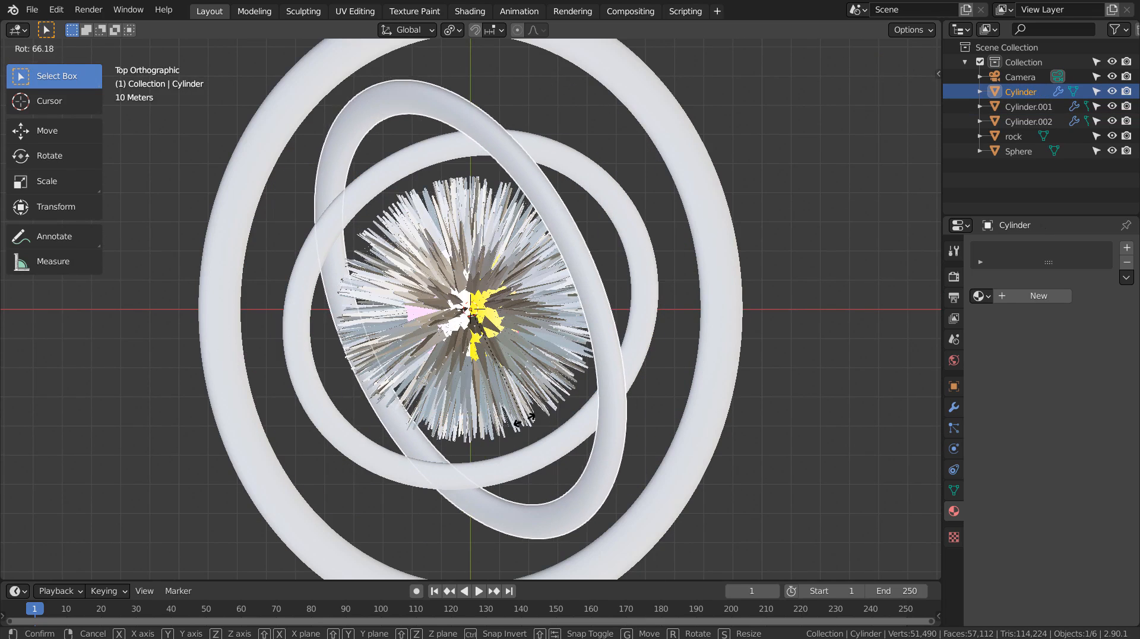
pyautogui.click(743, 302)
pyautogui.click(728, 309)
pyautogui.press('r')
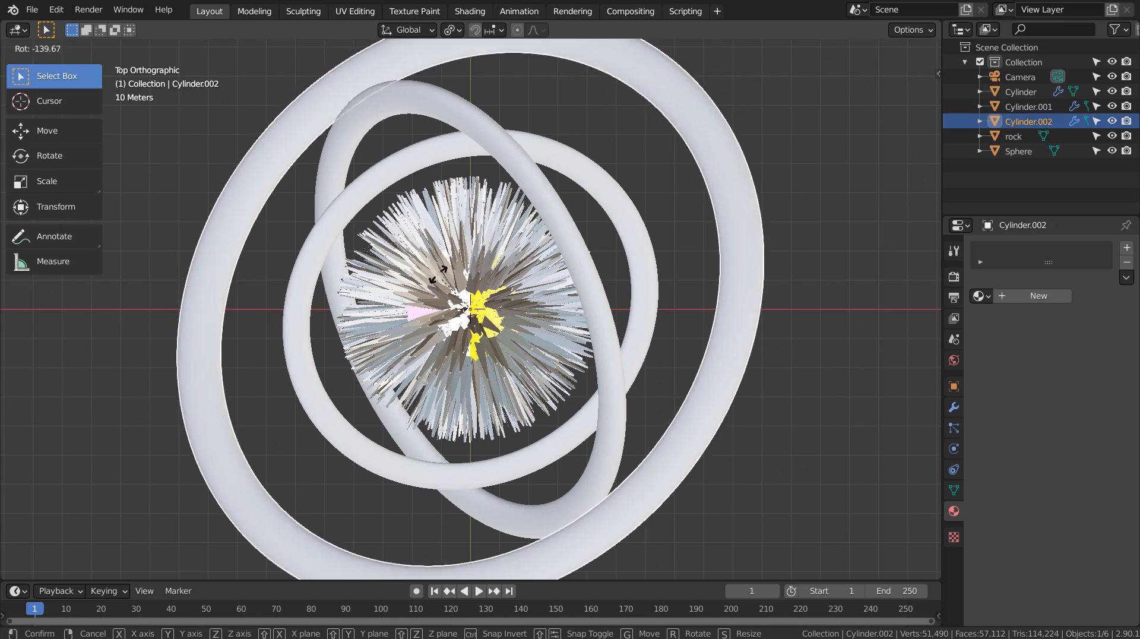
pyautogui.click(677, 171)
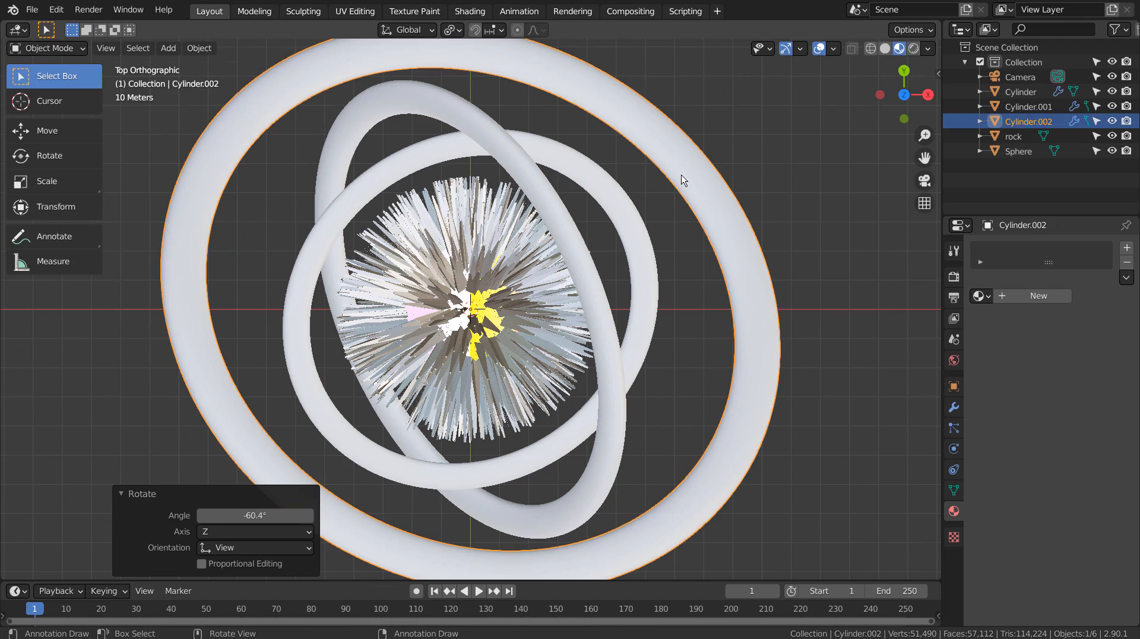
pyautogui.press('KP_1')
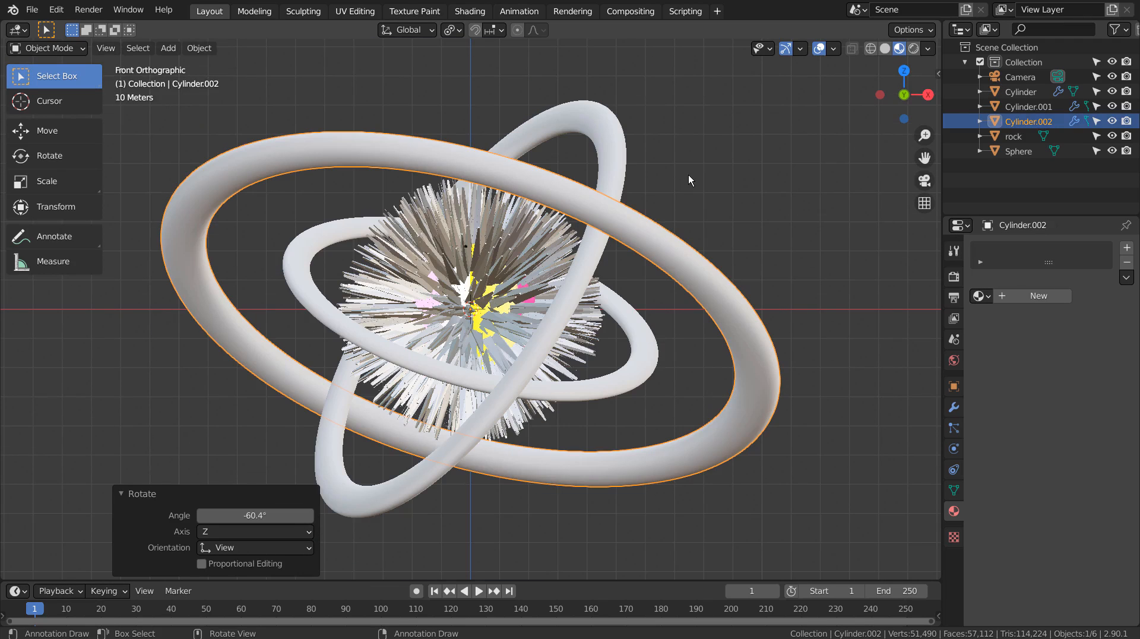
# - Select all three rings with the spiky rock as the active object and copy the rock's metallic material to the rings
pyautogui.hotkey('alt', 'a')
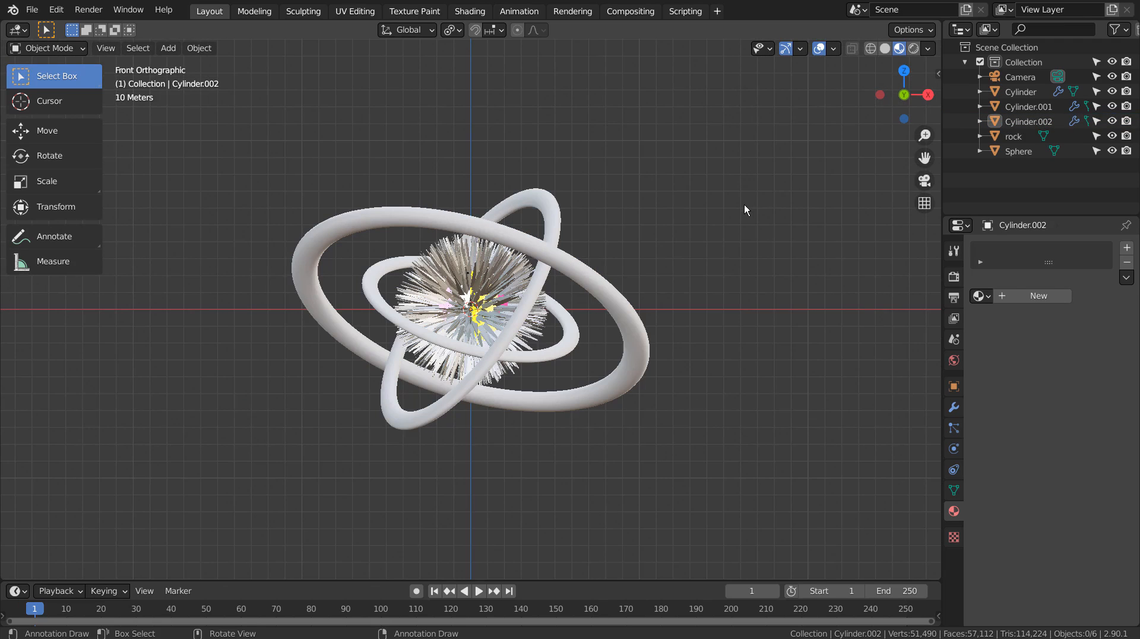
pyautogui.scroll(5, 746, 204)
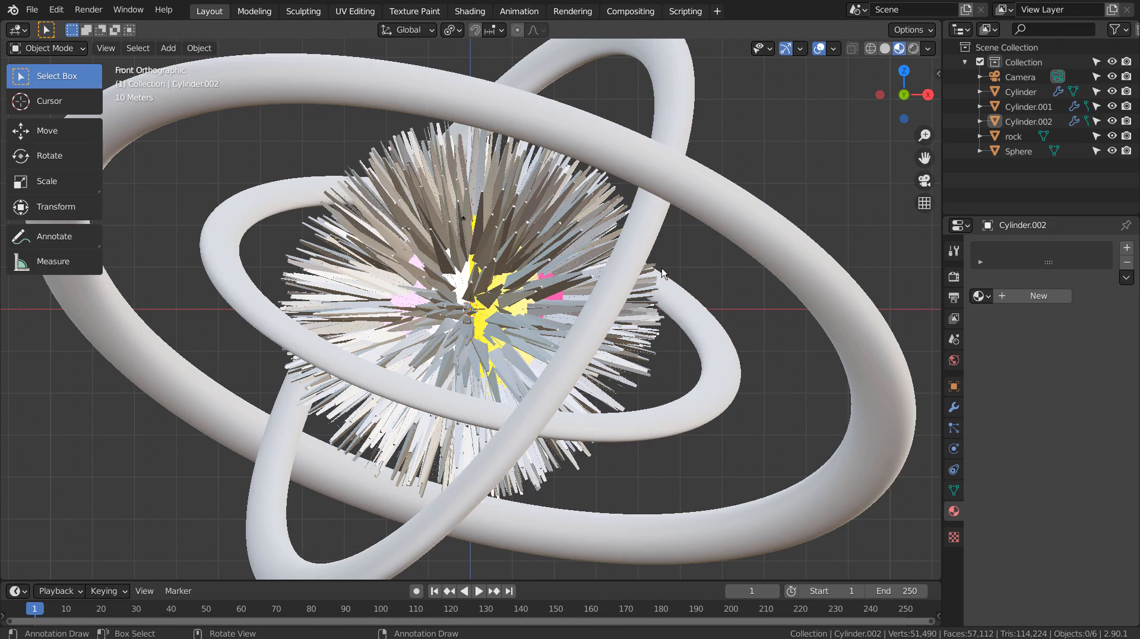
pyautogui.click(800, 258)
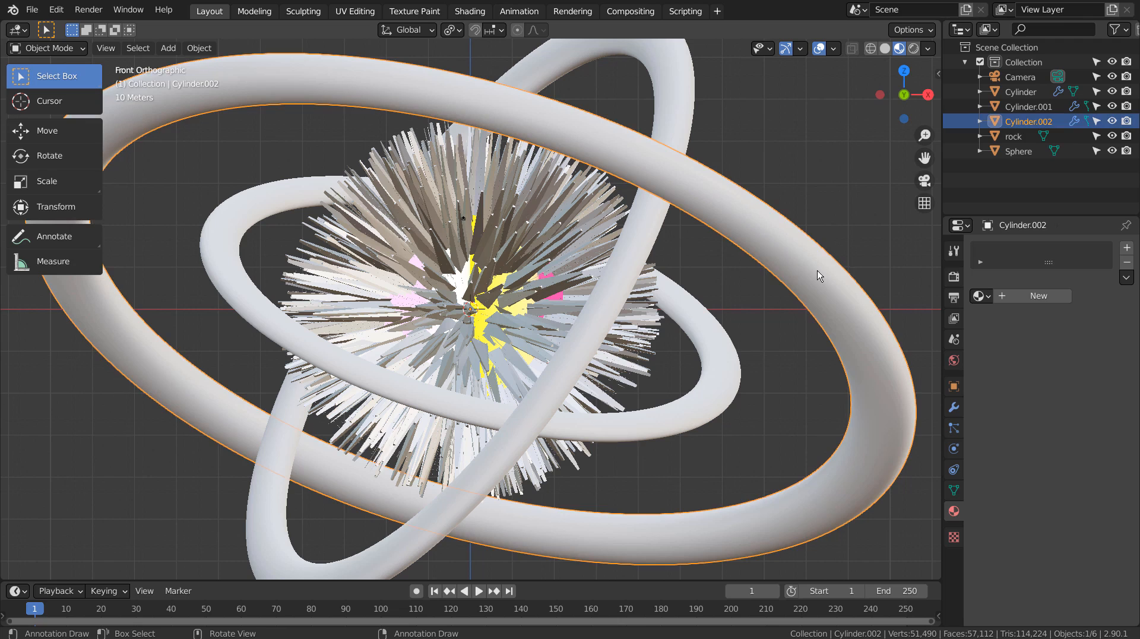
pyautogui.keyDown('shift'); pyautogui.click(653, 259); pyautogui.keyUp('shift')
pyautogui.keyDown('shift'); pyautogui.click(648, 241); pyautogui.keyUp('shift')
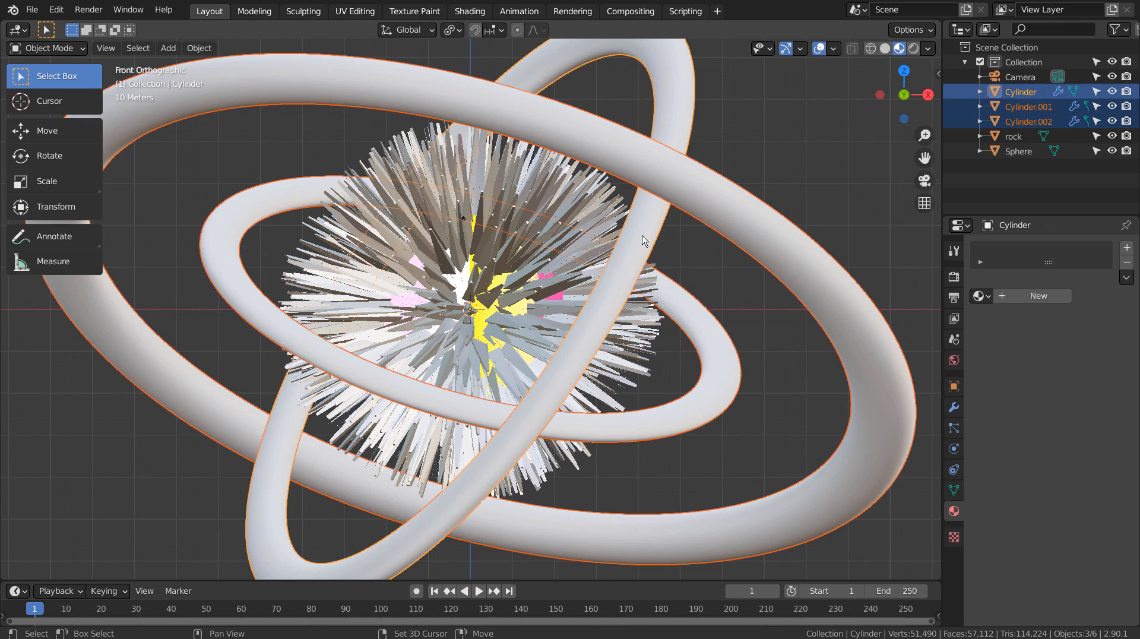
pyautogui.keyDown('shift'); pyautogui.click(601, 206); pyautogui.keyUp('shift')
pyautogui.click(1122, 280)
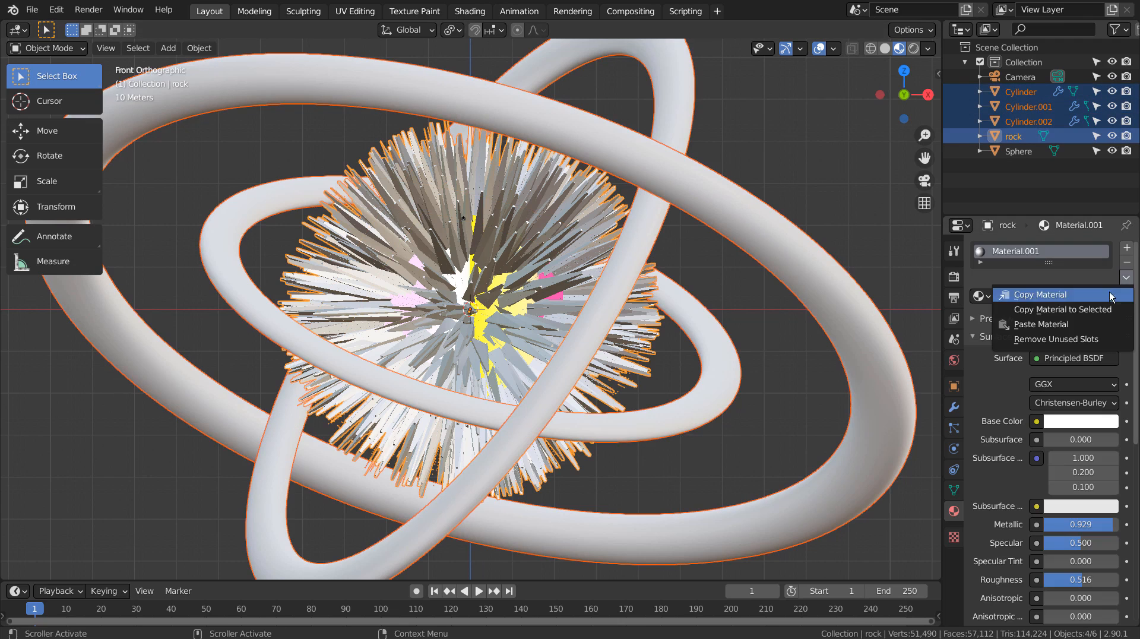
pyautogui.click(1046, 310)
pyautogui.click(772, 171)
# - From the camera view, fly the camera downward and backward until the spiky ball and all three rings fit inside the frame
pyautogui.press('KP_0')
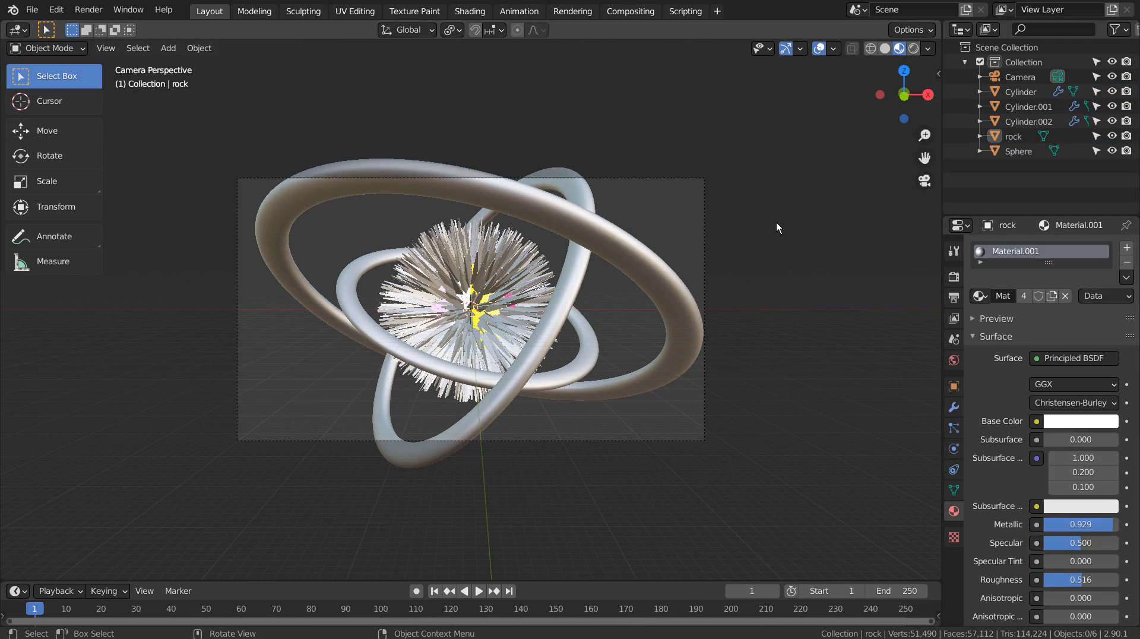
pyautogui.hotkey('shift', '`')
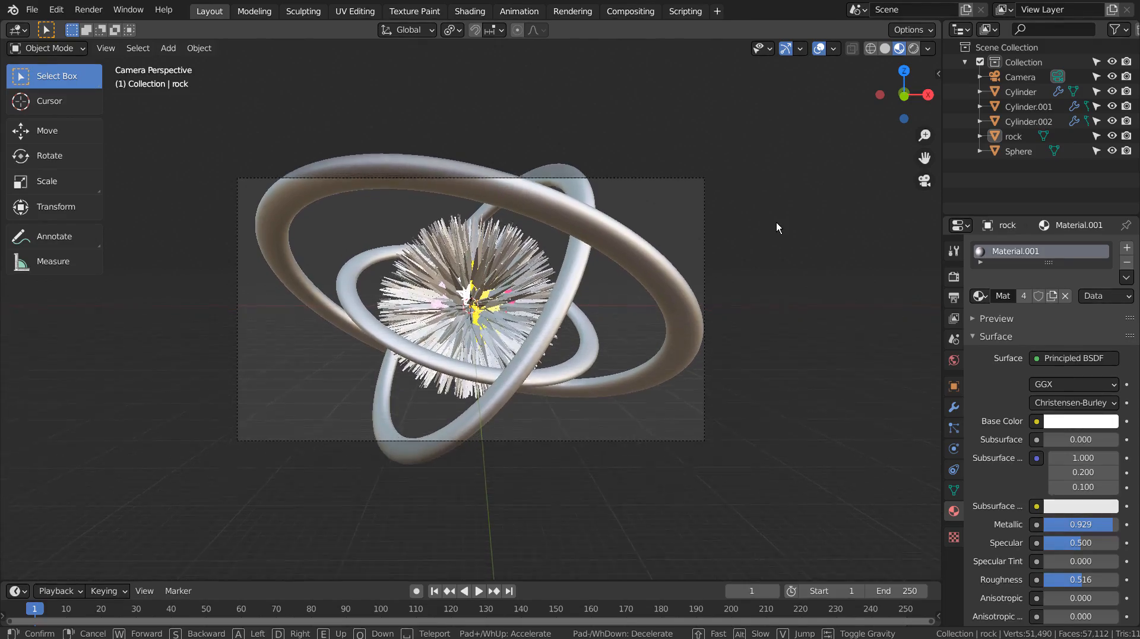
pyautogui.press('q')
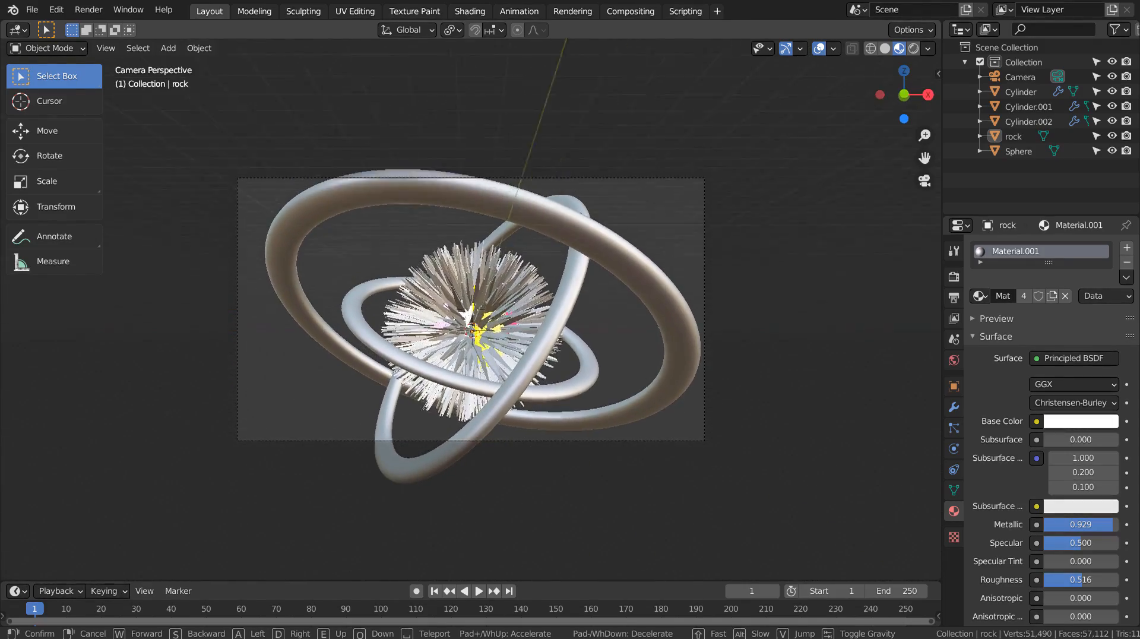
pyautogui.press('s')
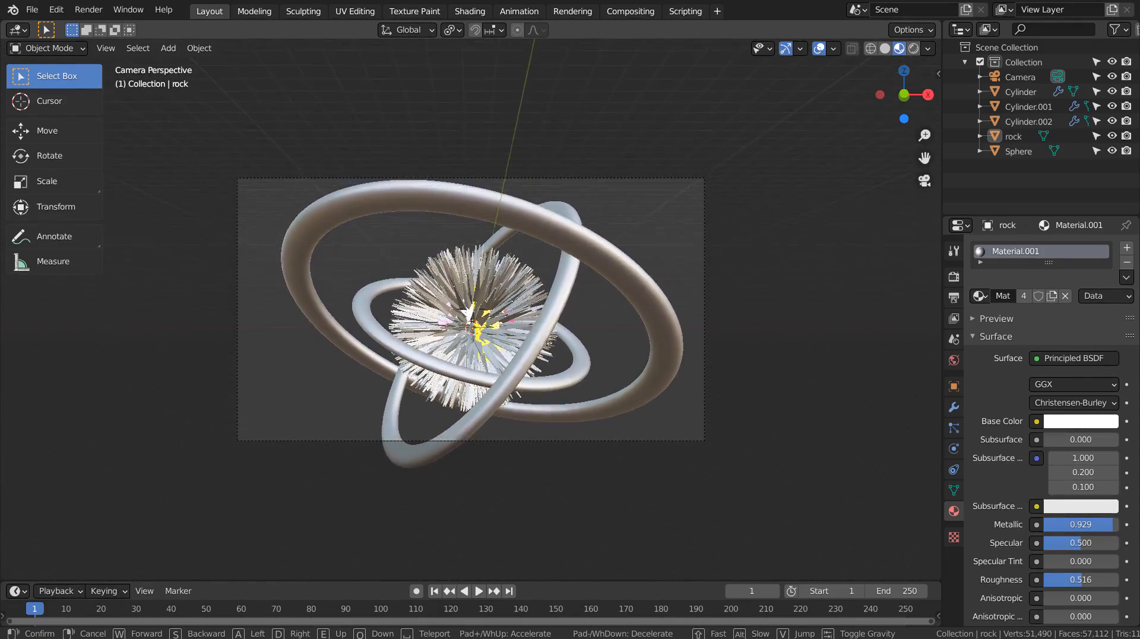
pyautogui.press('s')
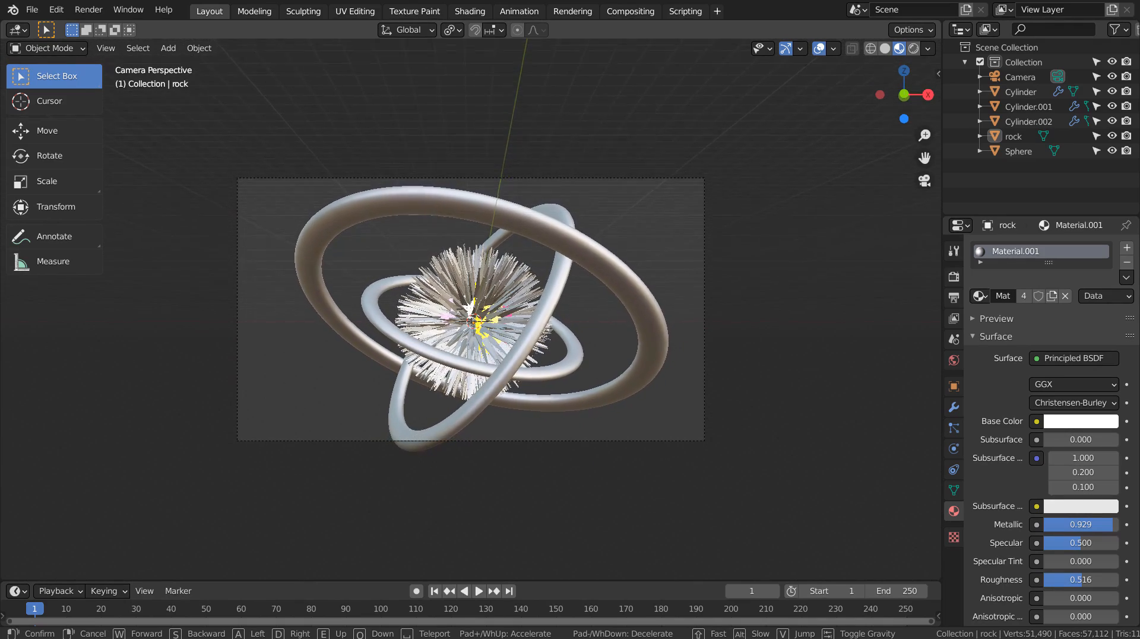
pyautogui.press('s')
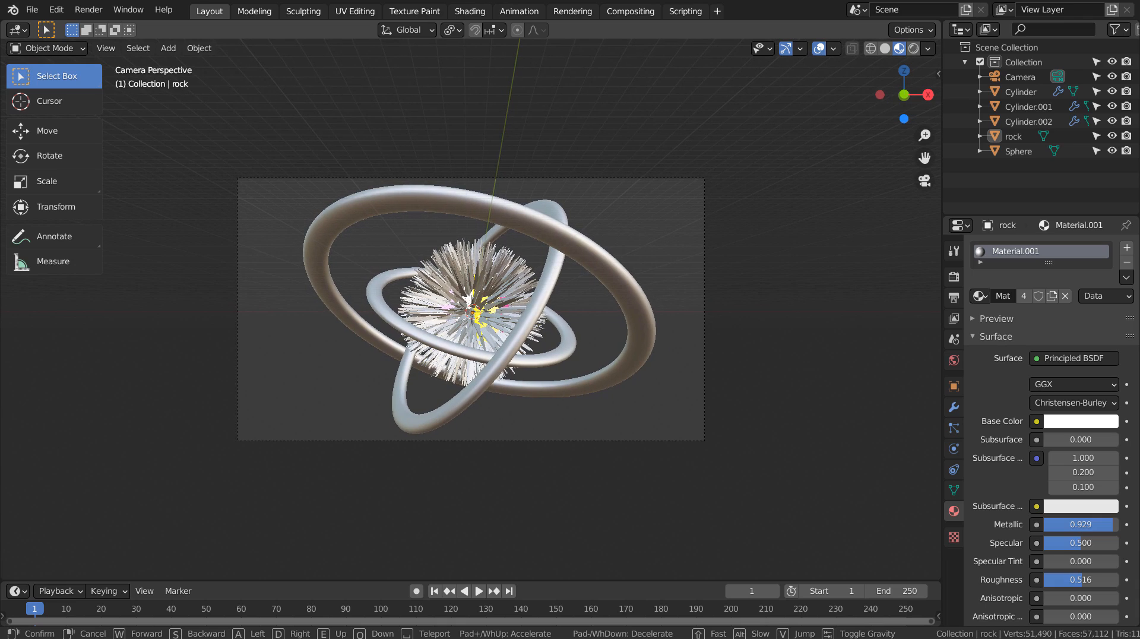
pyautogui.click(691, 276)
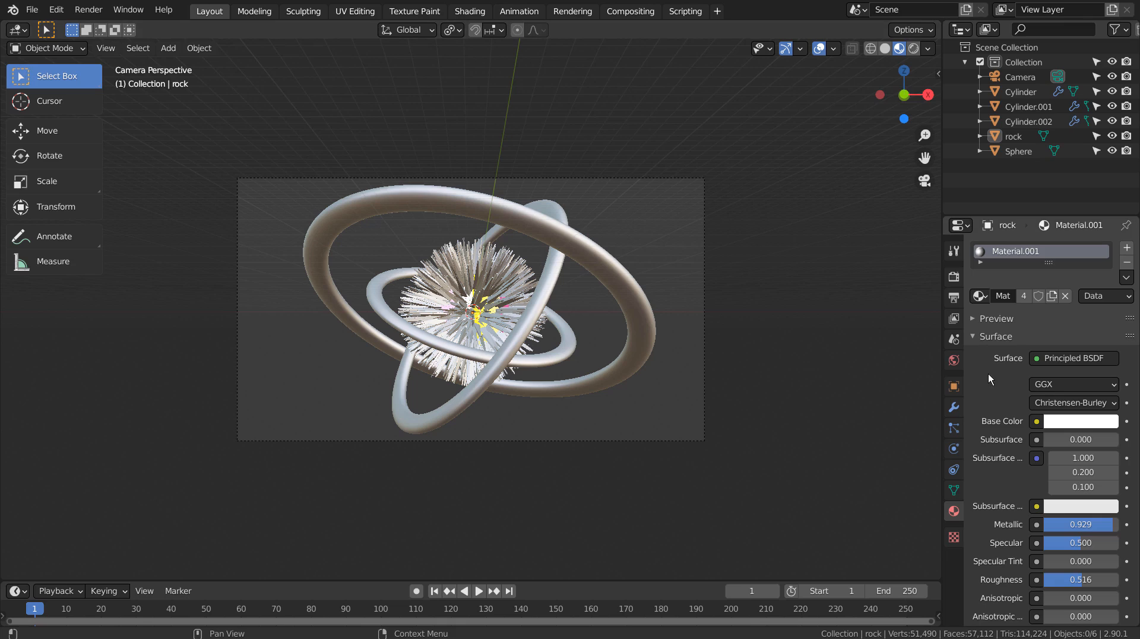
# - Replace the forest.exr environment image in the world background colour with a Sky Texture
pyautogui.click(954, 359)
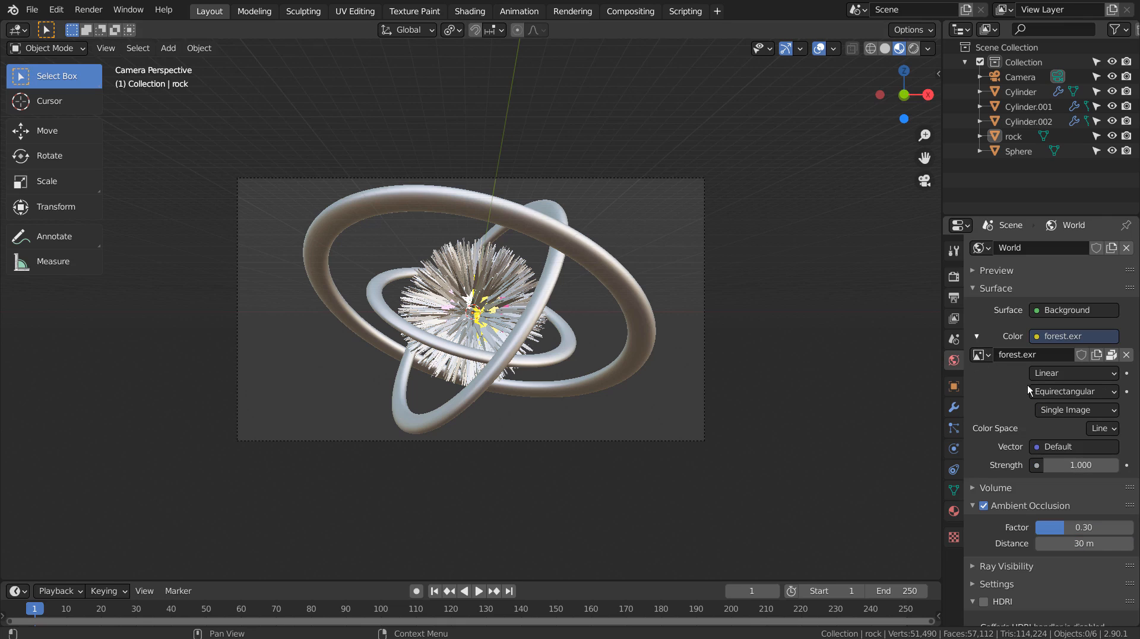
pyautogui.click(1044, 336)
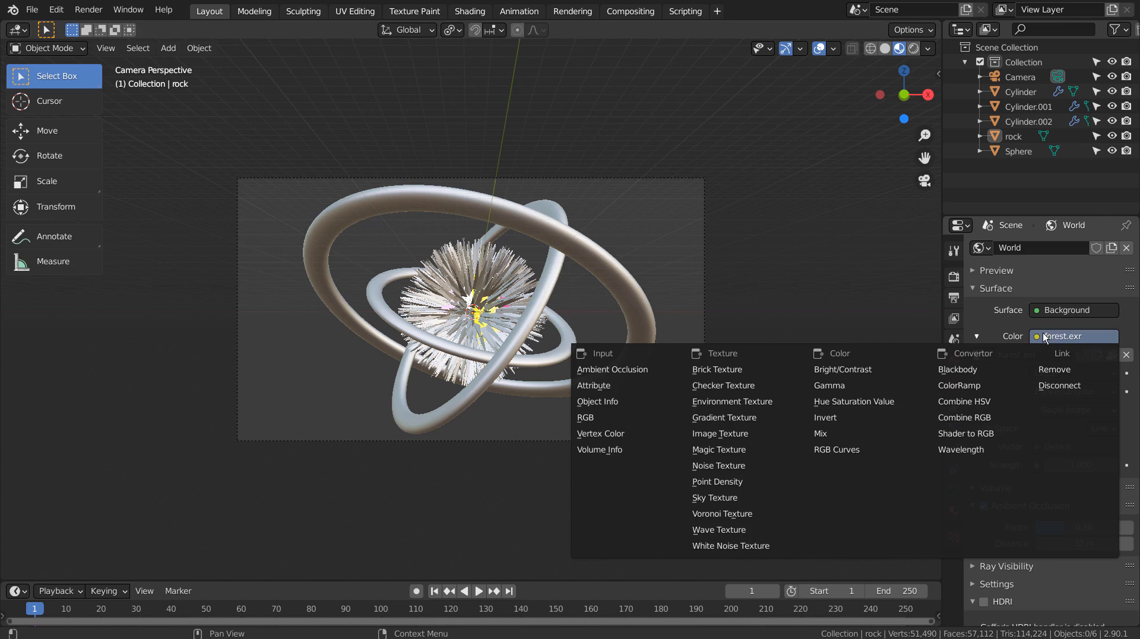
pyautogui.click(739, 496)
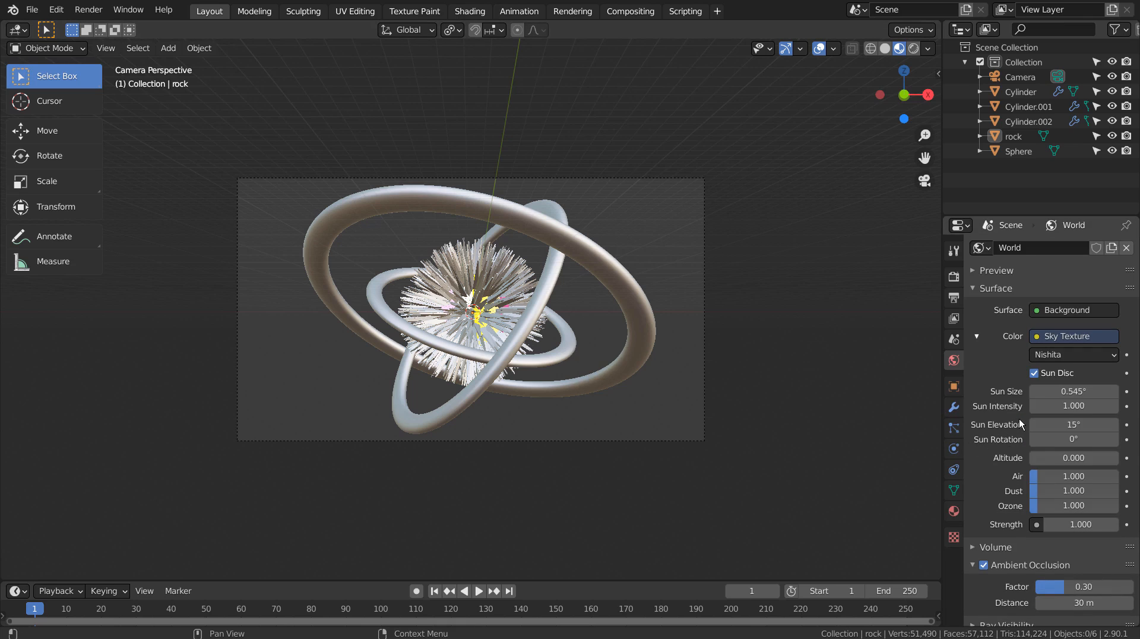
# - Preview the scene with rendered shading and turn off the transparent film background
pyautogui.click(914, 49)
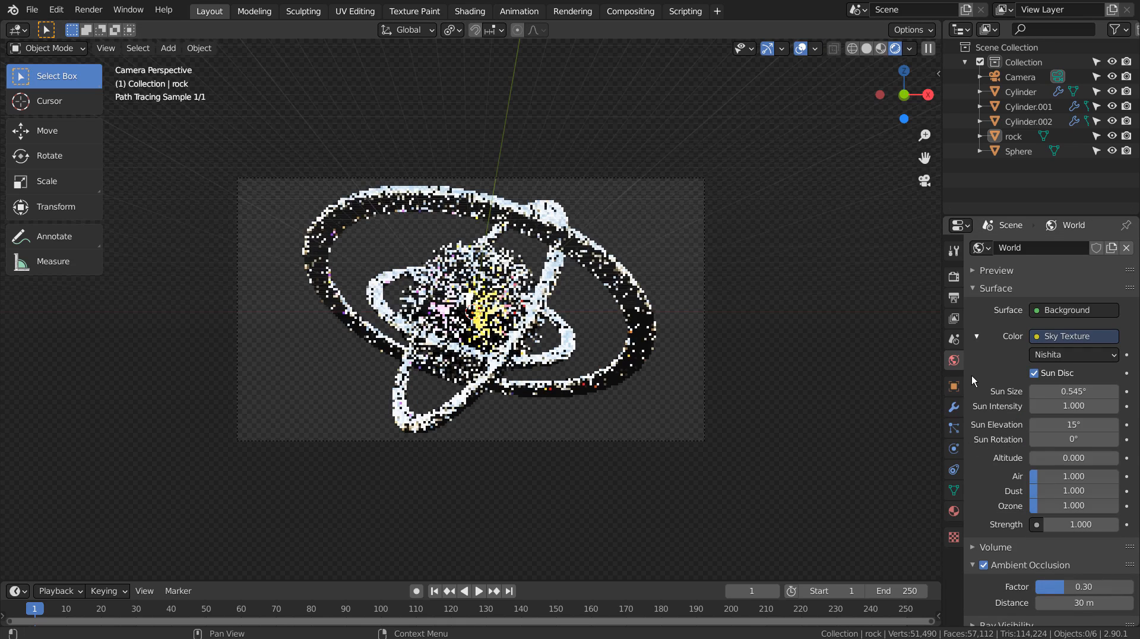
pyautogui.click(953, 277)
pyautogui.scroll(-5, 987, 548)
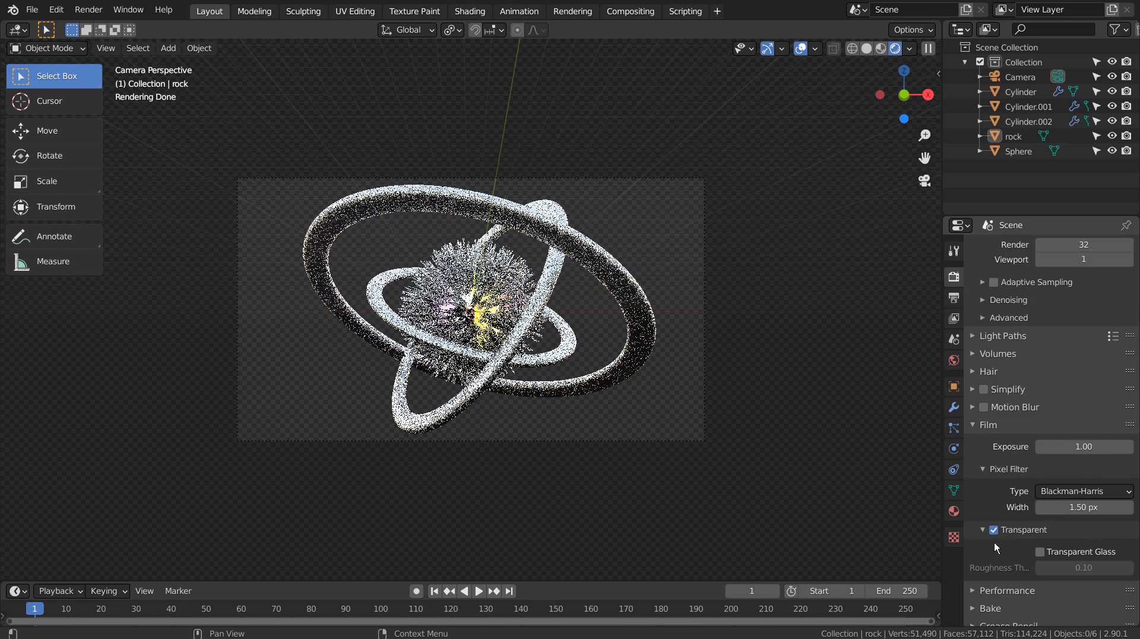
pyautogui.click(994, 530)
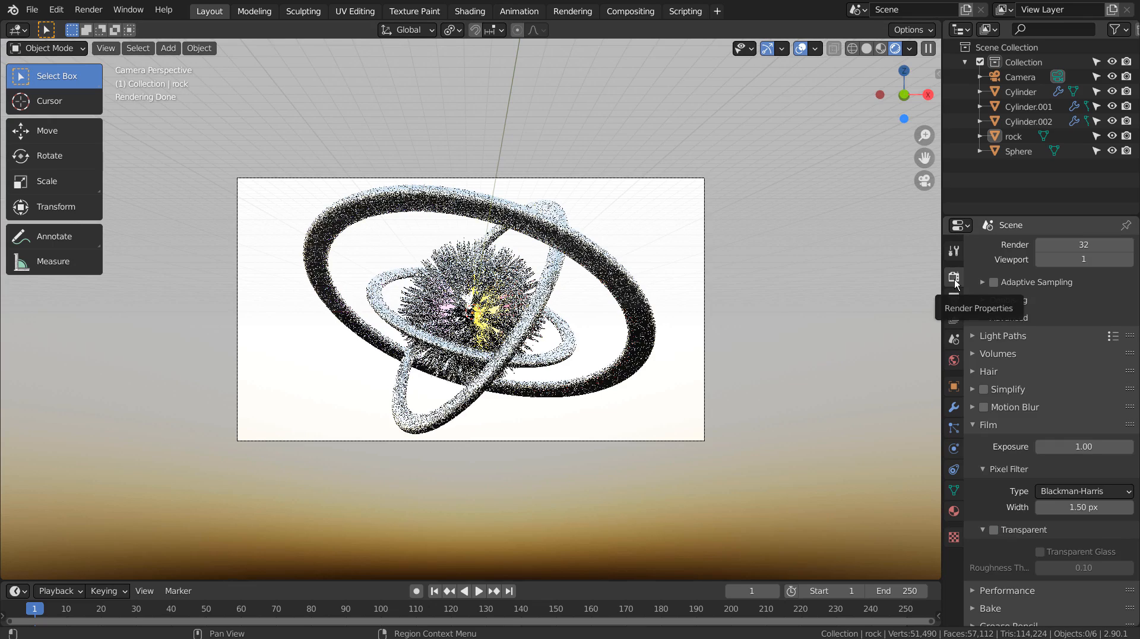
# - Set the Nishita sky's air to 0.145, dust and ozone to 0, sun elevation to 90° and sun intensity to 0.3
pyautogui.click(954, 360)
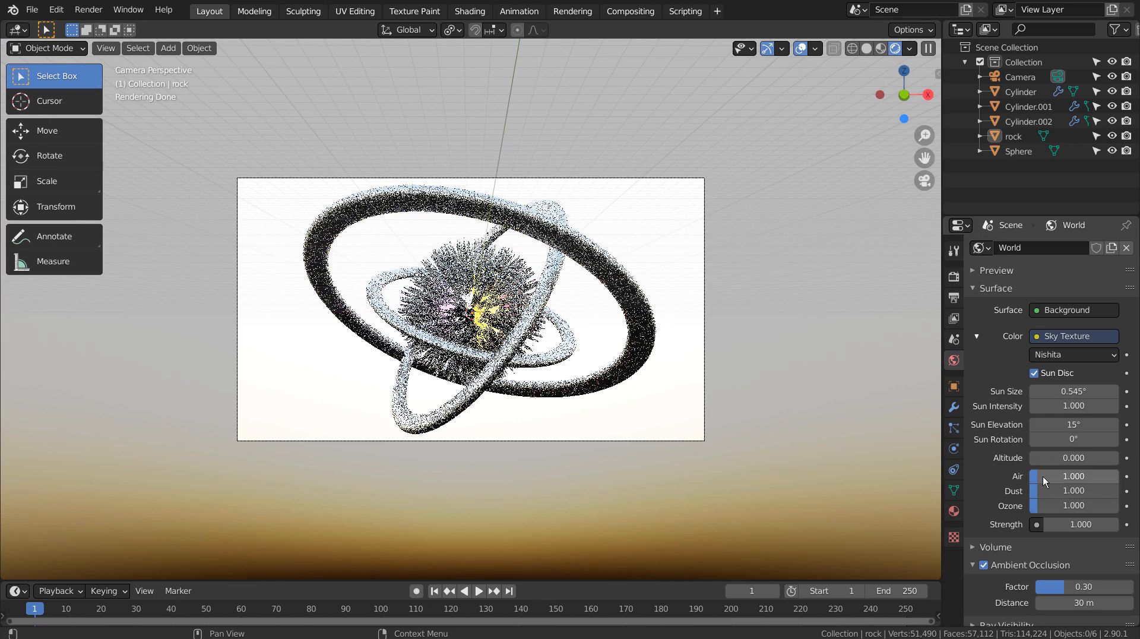
pyautogui.moveTo(1039, 488)
pyautogui.mouseDown()
pyautogui.moveTo(1028, 488)
pyautogui.moveTo(1034, 504)
pyautogui.moveTo(1031, 475)
pyautogui.mouseUp()
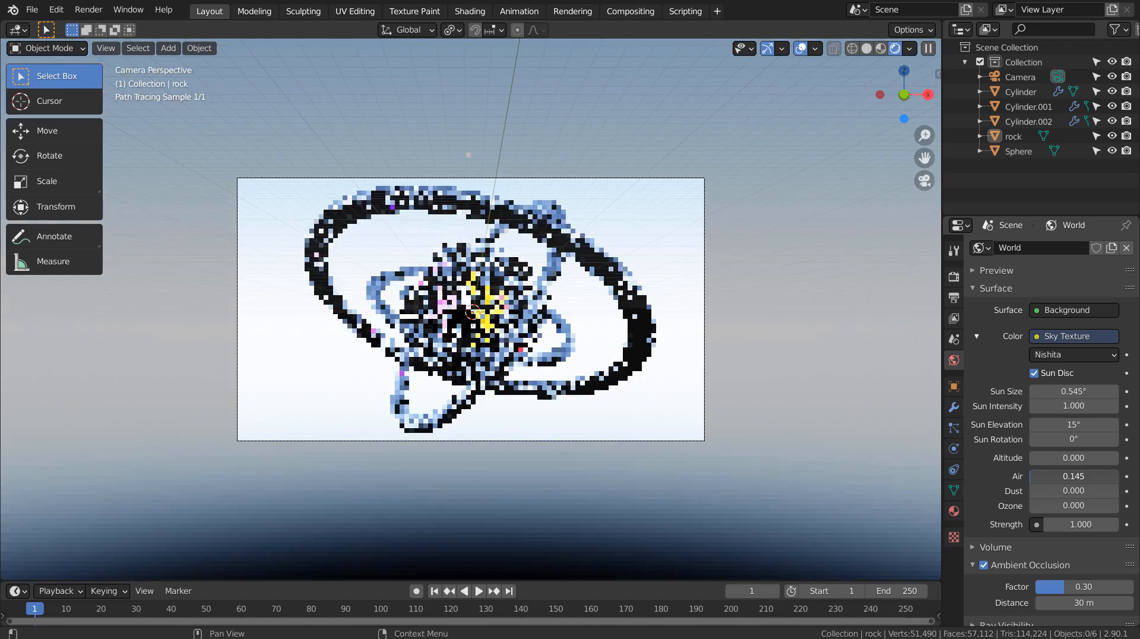
pyautogui.click(1074, 424)
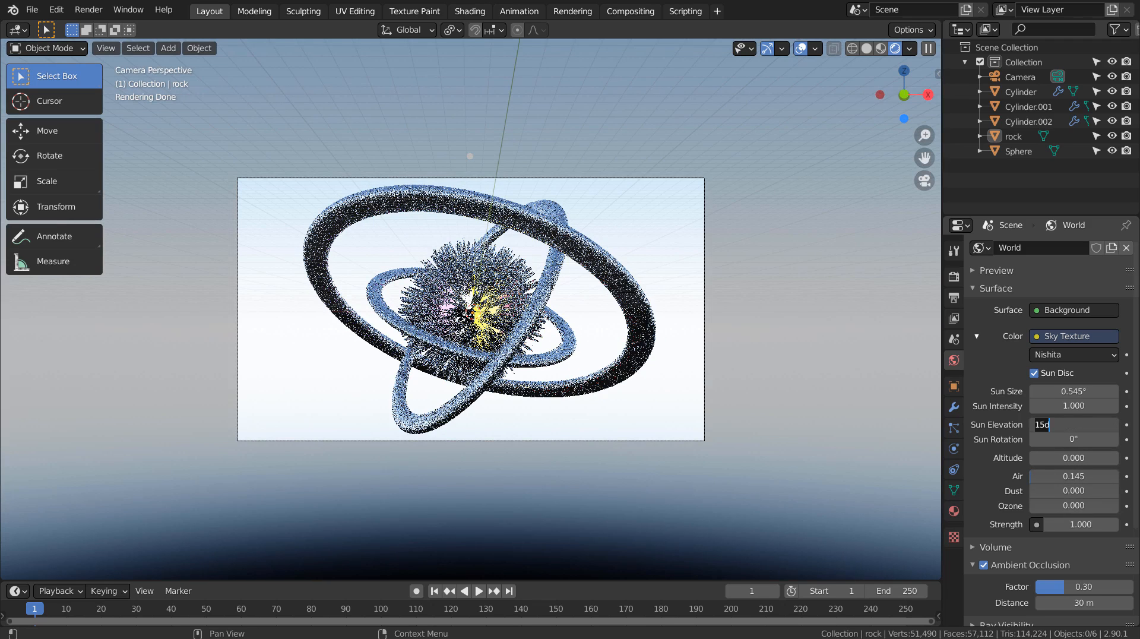
pyautogui.write('90')
pyautogui.press('Return')
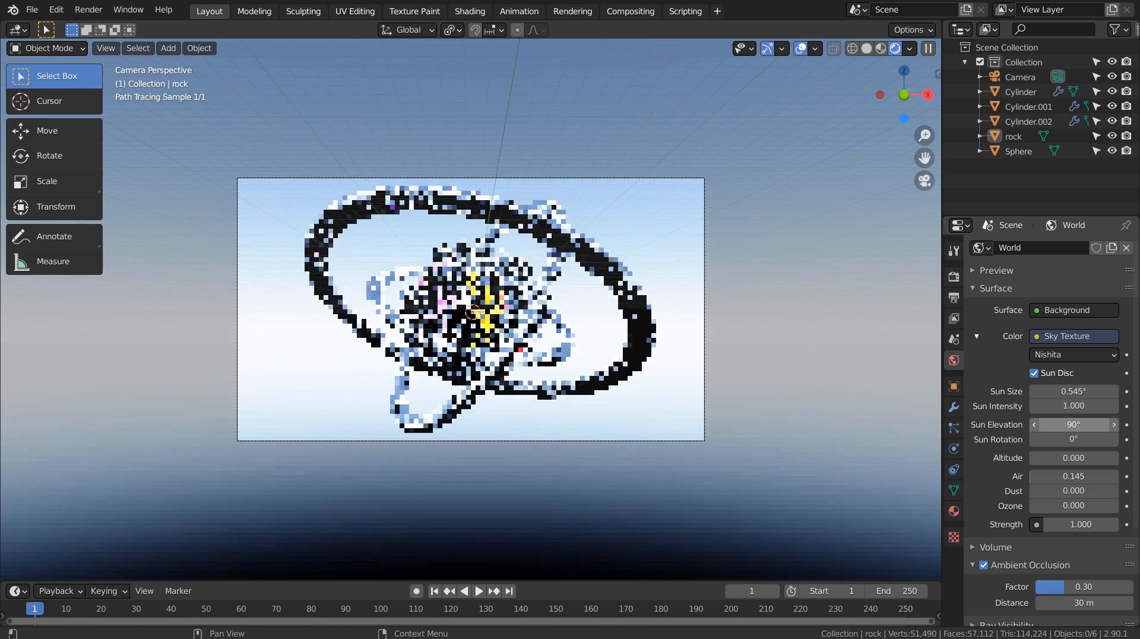
pyautogui.click(1074, 406)
pyautogui.write('0.3')
pyautogui.press('Return')
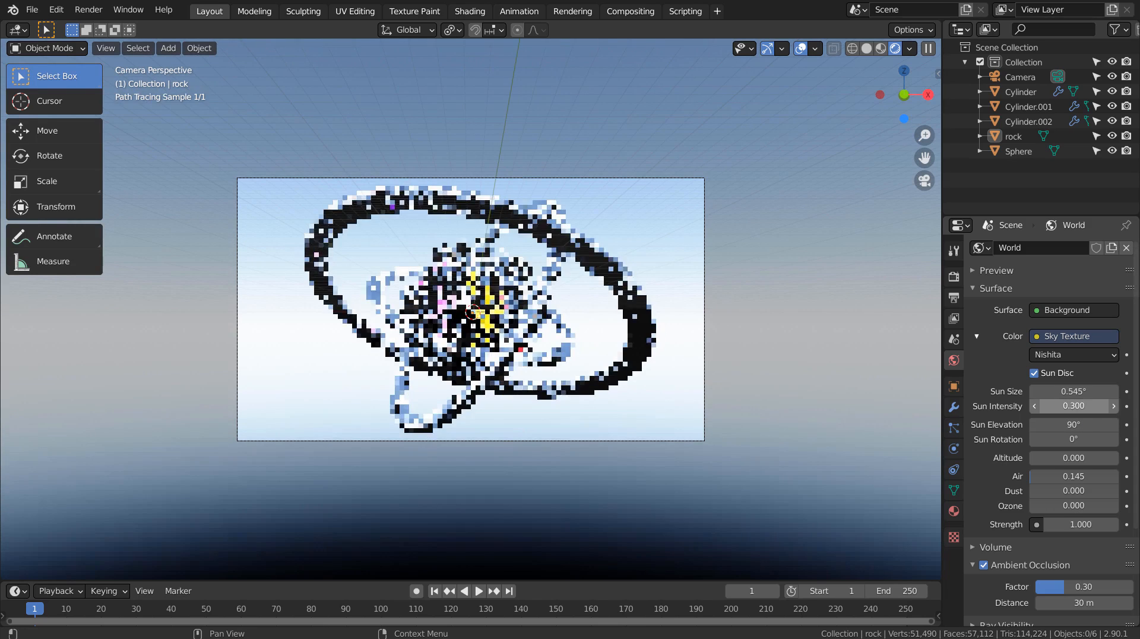
# - Try world background strengths of 0.1 and 0.3 for the sky
pyautogui.click(1084, 523)
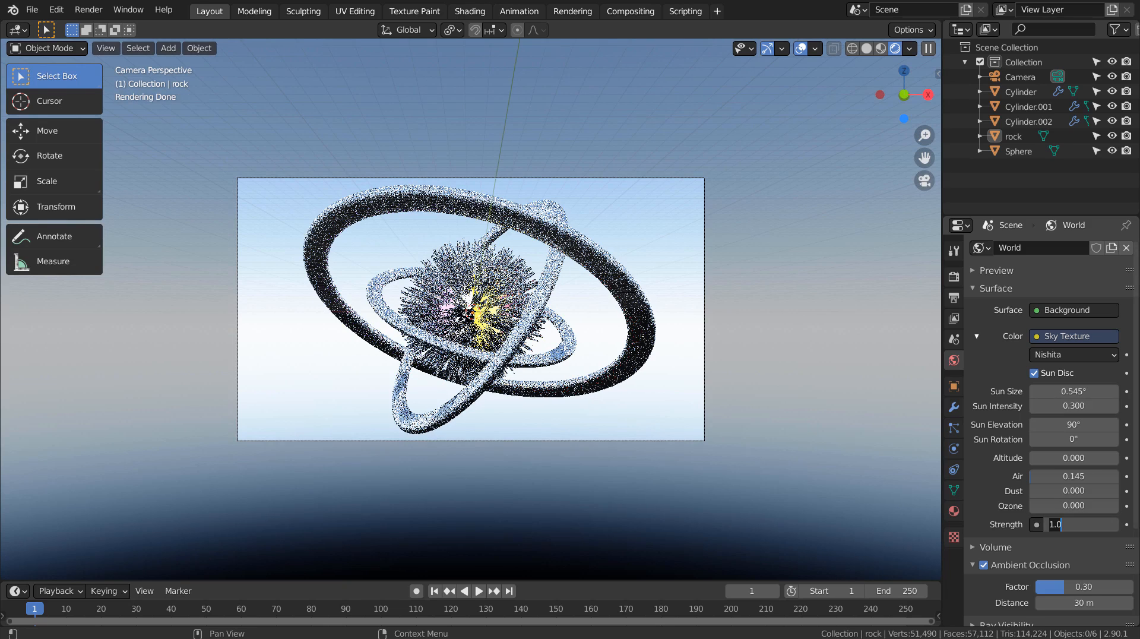
pyautogui.press('BackSpace')
pyautogui.press('BackSpace')
pyautogui.press('BackSpace')
pyautogui.write('0.1')
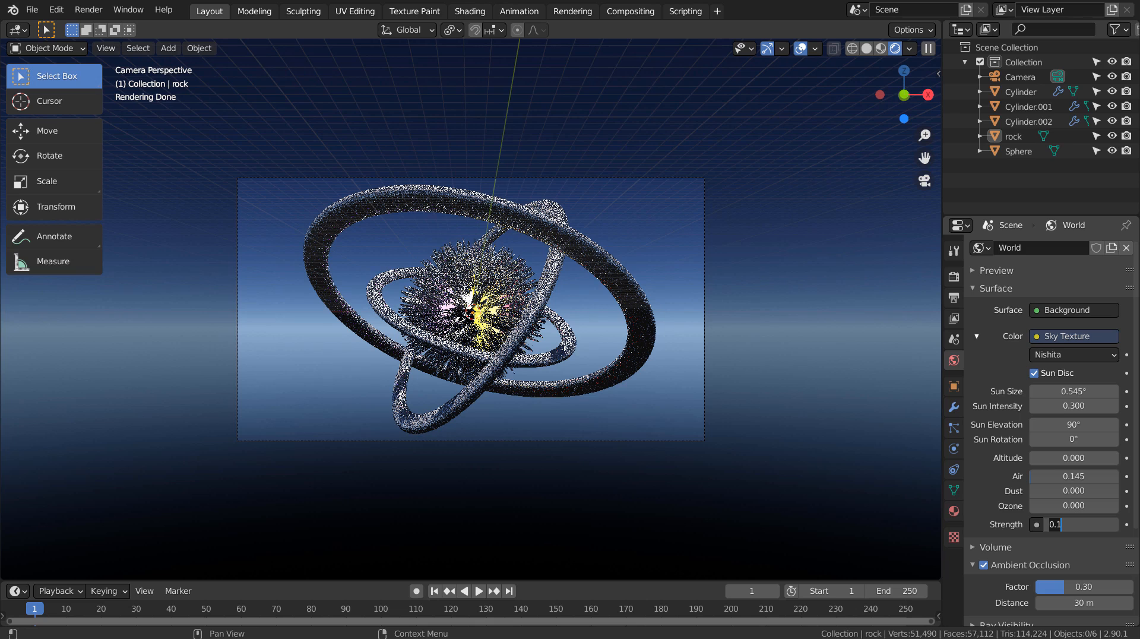
pyautogui.press('BackSpace')
pyautogui.write('3')
pyautogui.press('Return')
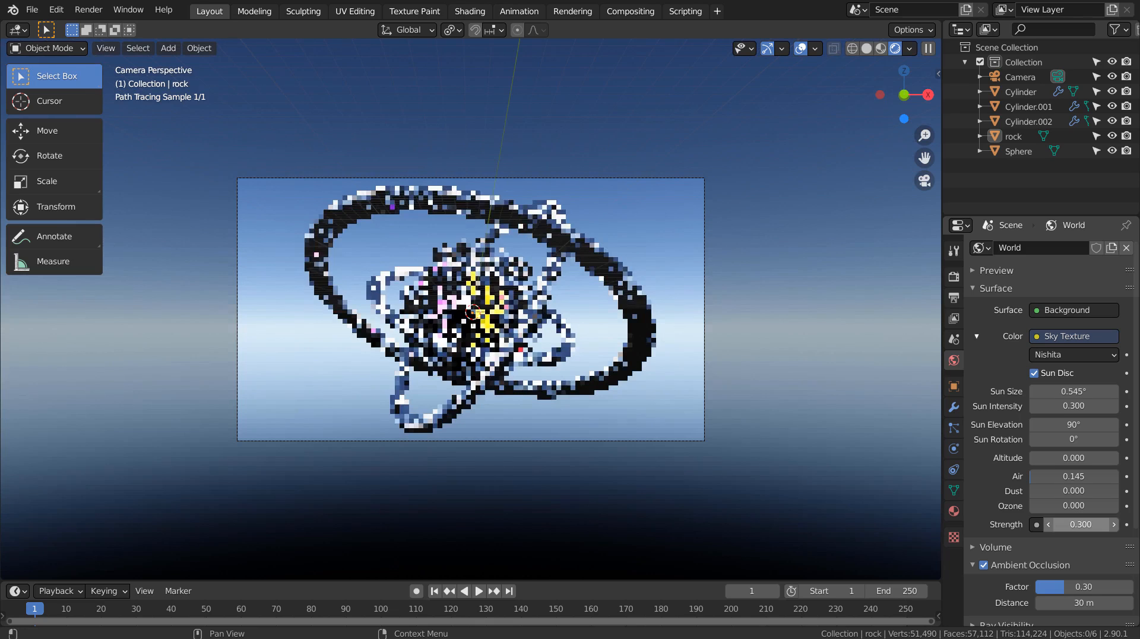
# - Set the world background strength of the sky to 0.2
pyautogui.click(1081, 524)
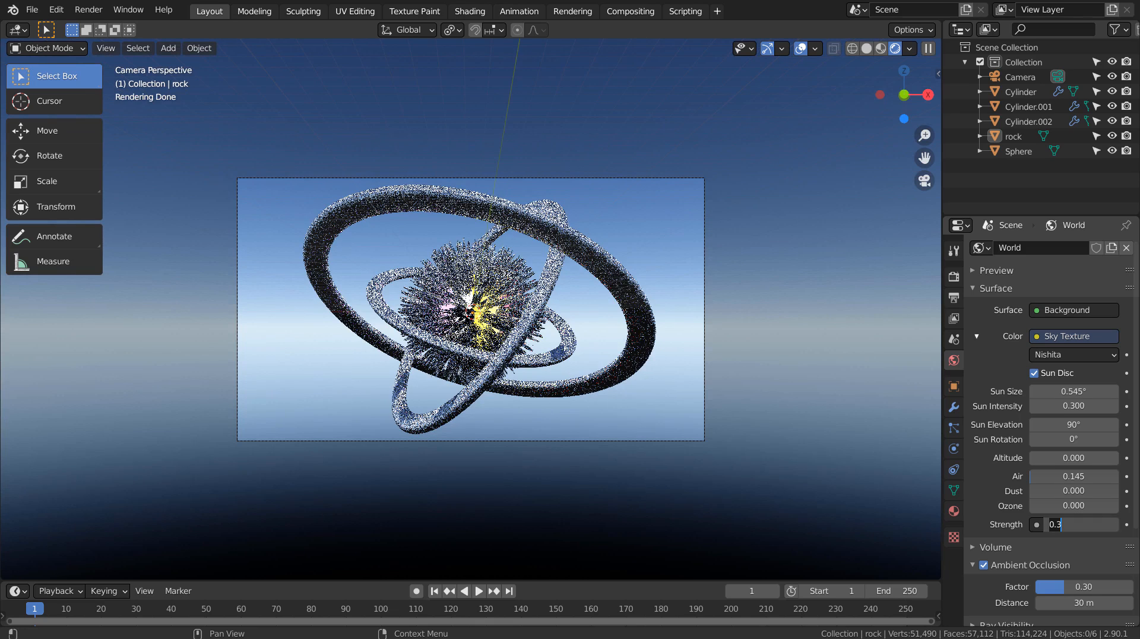
pyautogui.press('BackSpace')
pyautogui.write('0.2')
pyautogui.press('Return')
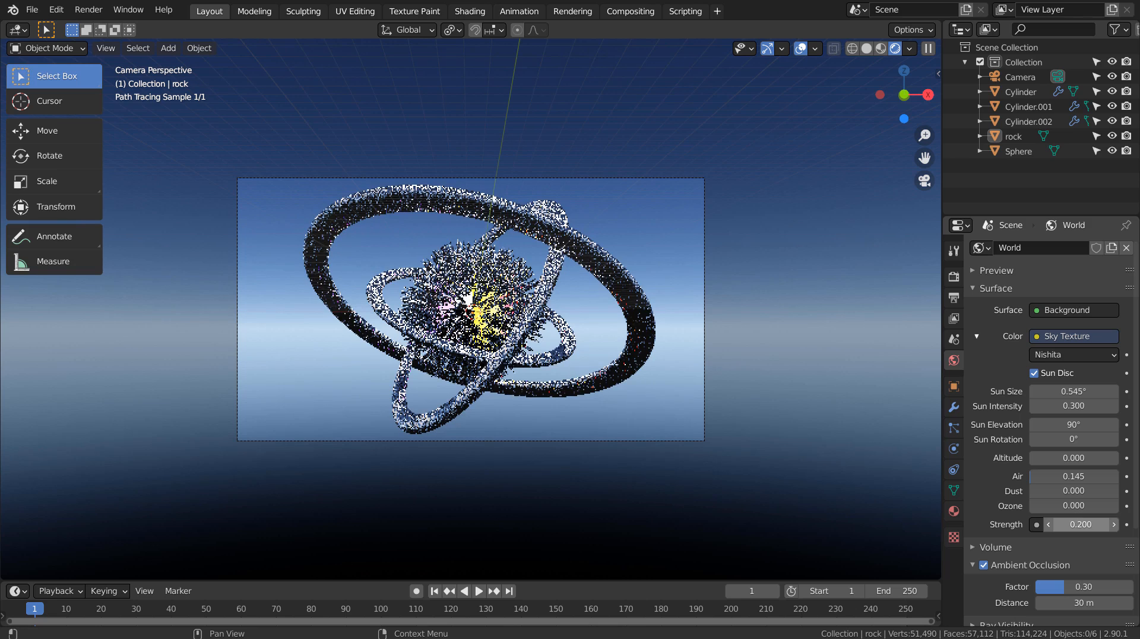
# - Try a sun rotation of 90° on the Sky Texture
pyautogui.click(1045, 440)
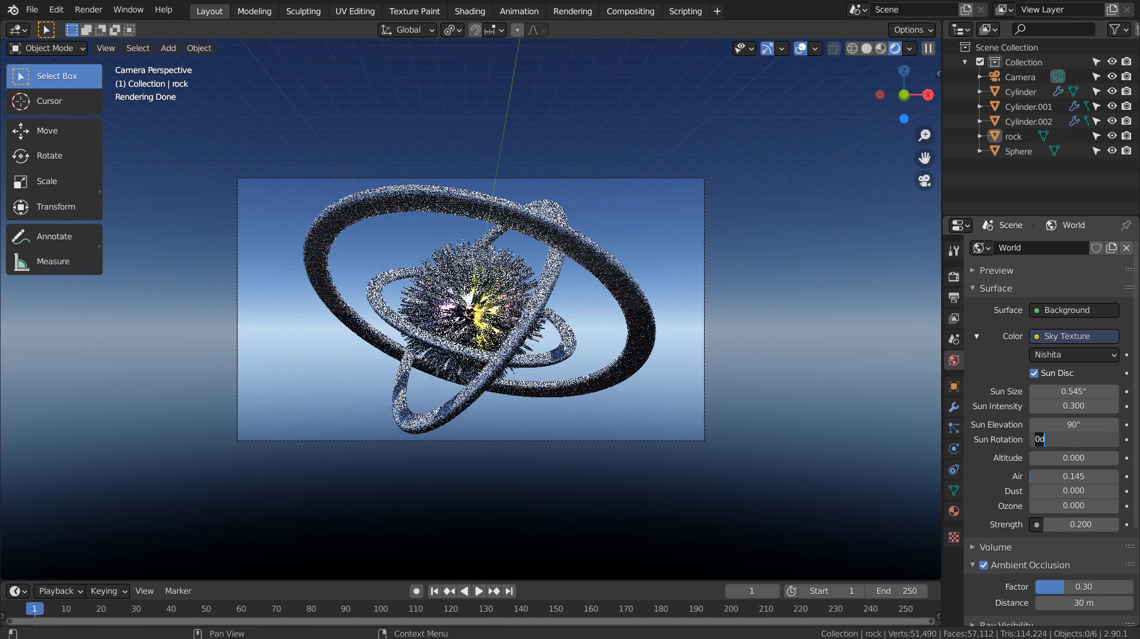
pyautogui.write('90')
pyautogui.press('Return')
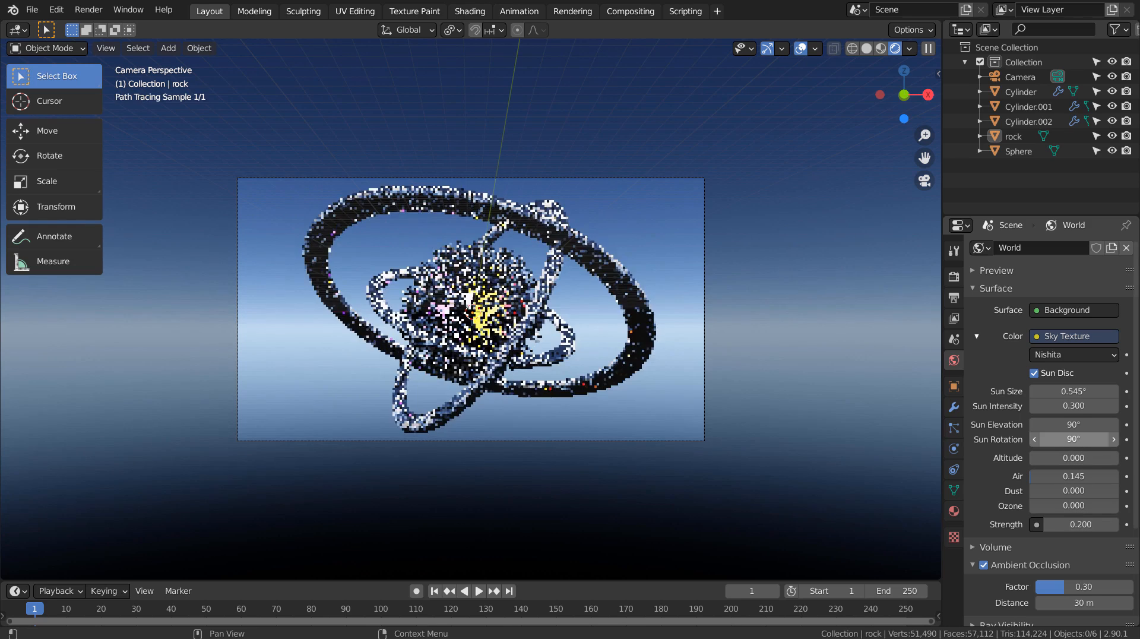
# - Set the Sky Texture's sun rotation to 180°
pyautogui.click(1069, 439)
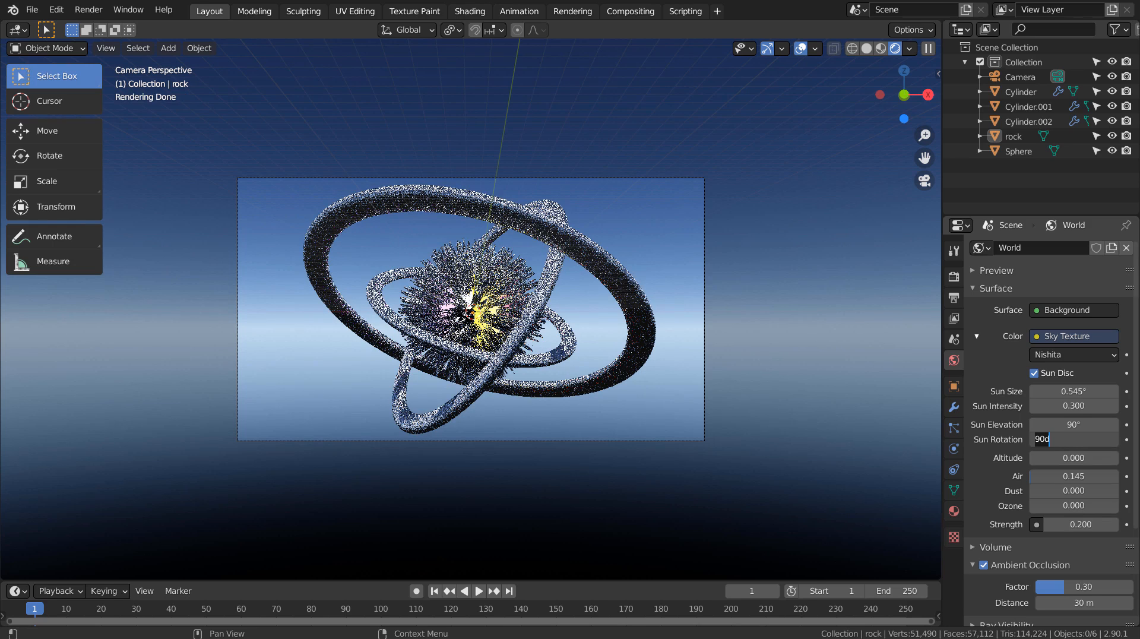
pyautogui.write('180')
pyautogui.press('Return')
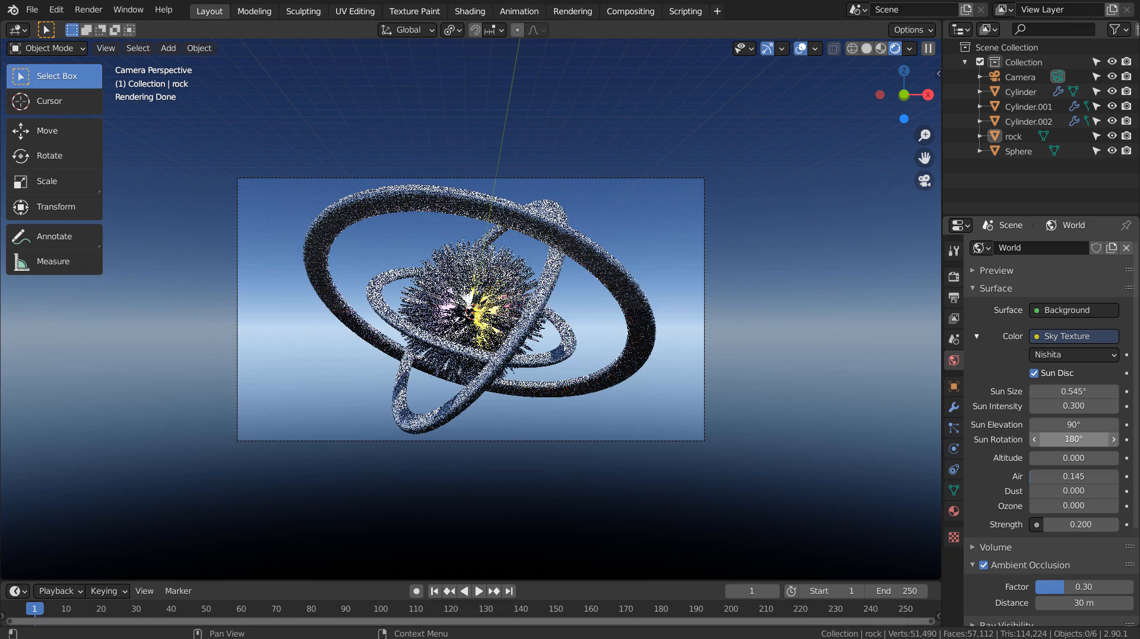
# - Shift the camera lens vertically by 0.004 to centre the rings in the frame, and deselect the camera
pyautogui.click(1020, 76)
pyautogui.click(954, 448)
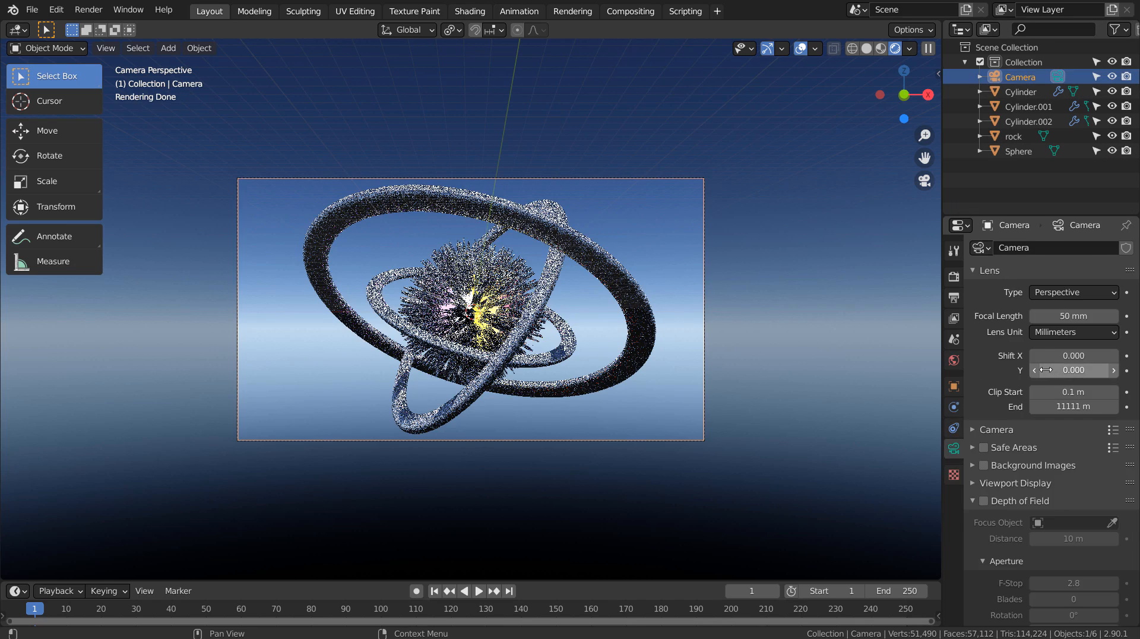
pyautogui.moveTo(1056, 370); pyautogui.dragTo(1060, 370)
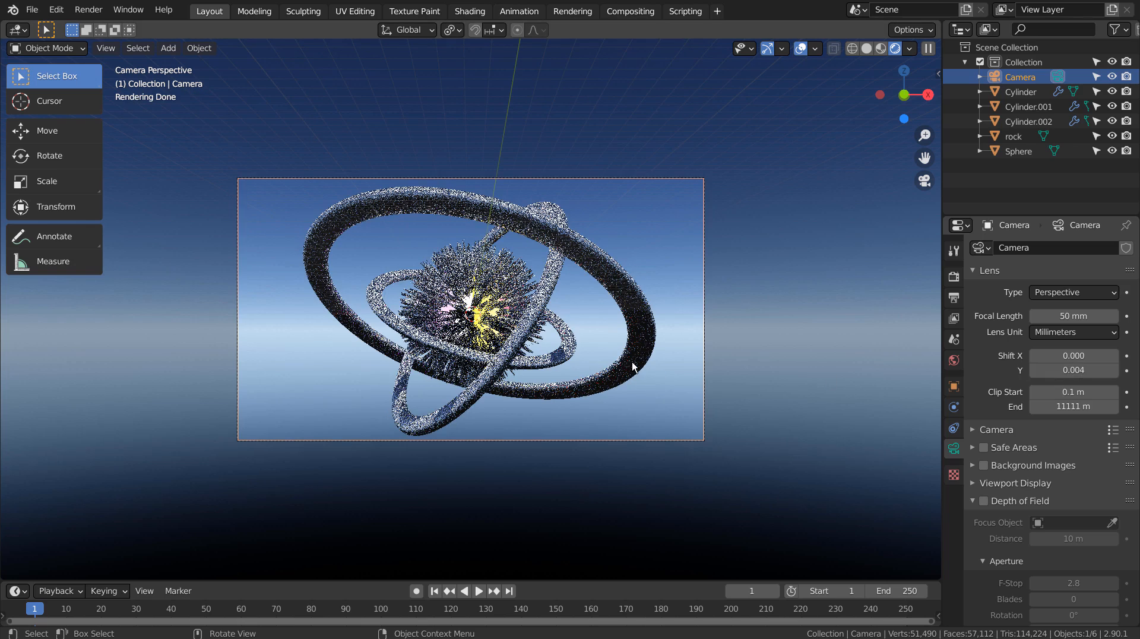
pyautogui.click(586, 313)
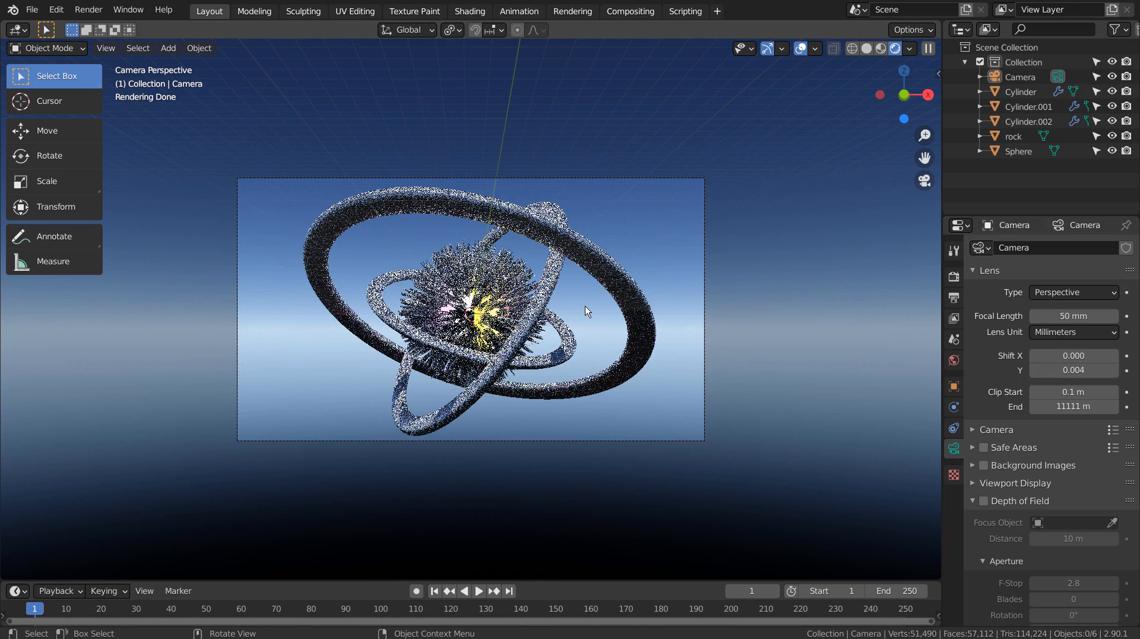
# - Raise the output resolution scale to 100% for the 1920 by 1080 px render
pyautogui.scroll(3, 546, 330)
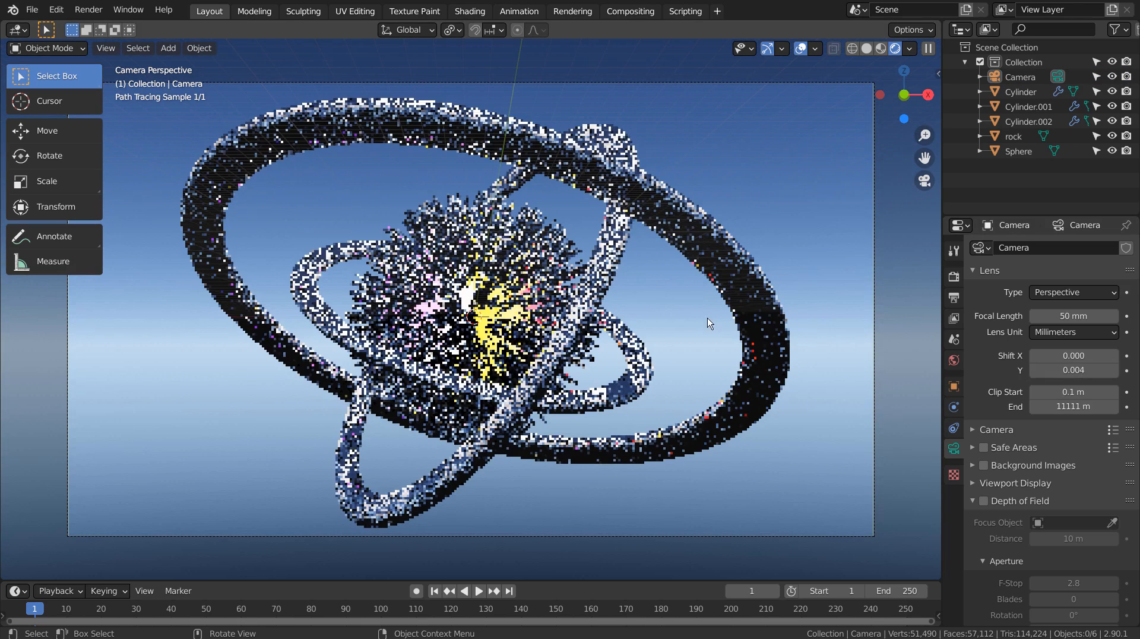
pyautogui.click(952, 277)
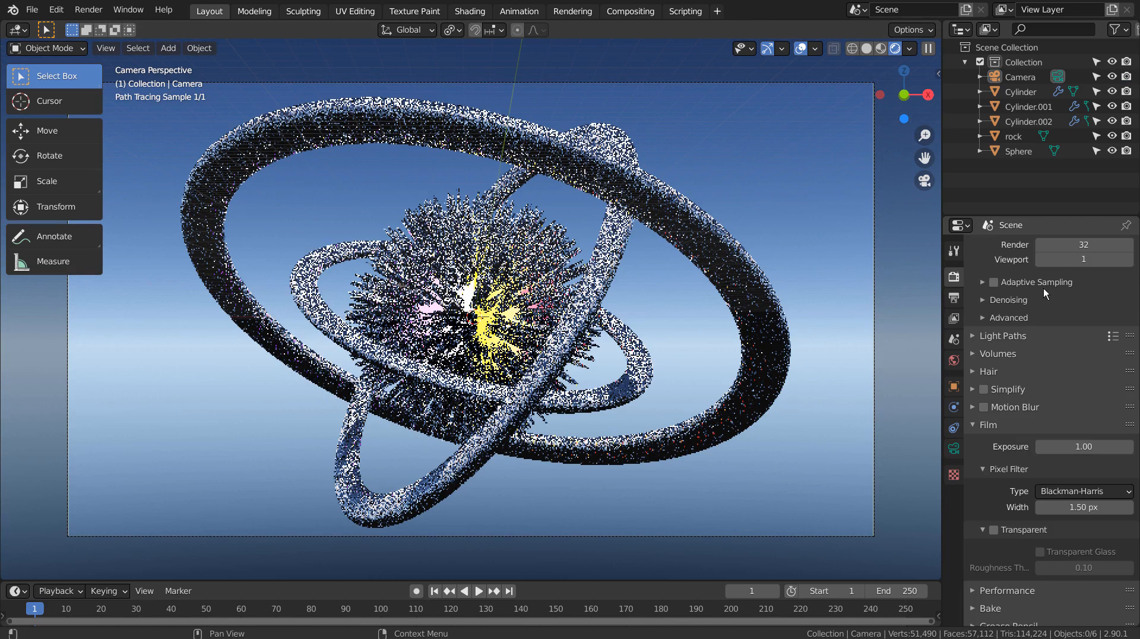
pyautogui.scroll(5, 1063, 344)
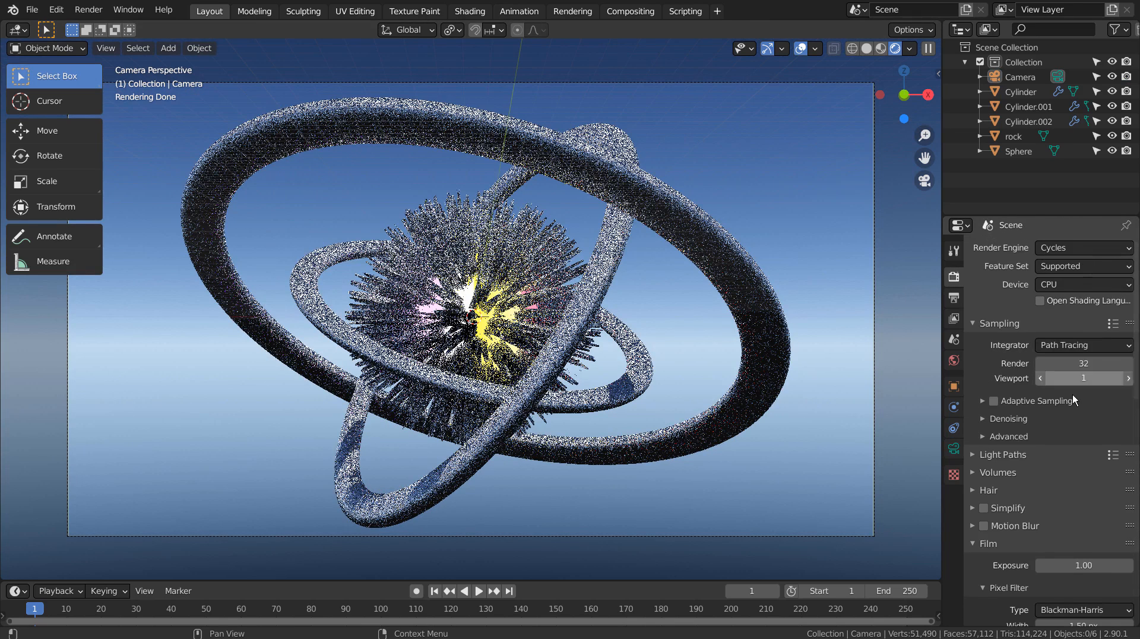
pyautogui.click(954, 298)
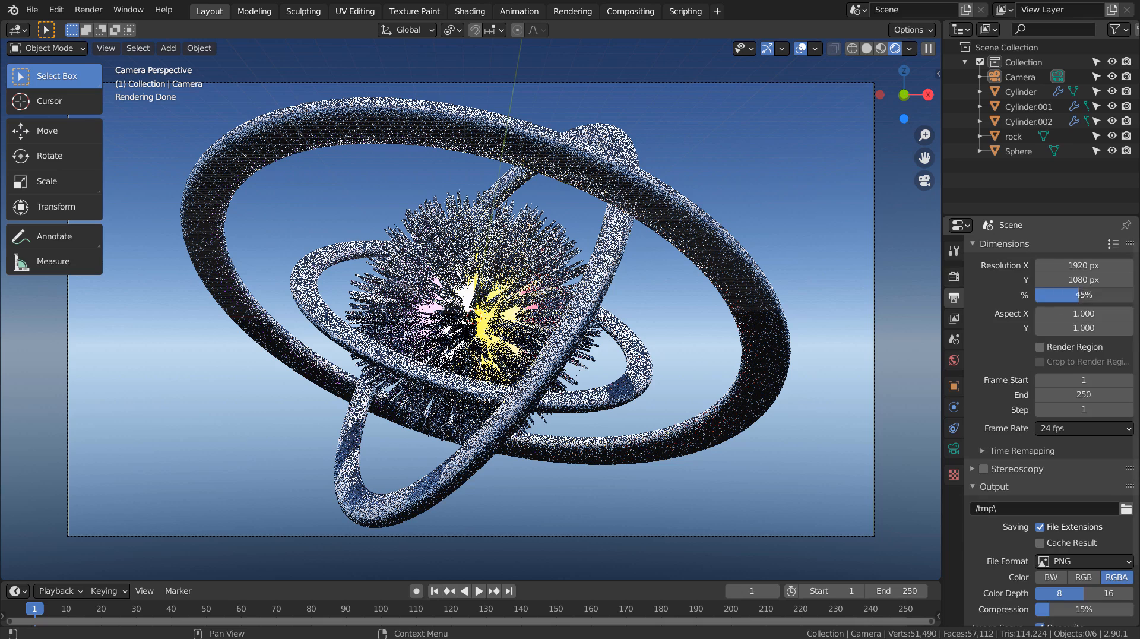
pyautogui.moveTo(1080, 295); pyautogui.dragTo(1134, 295)
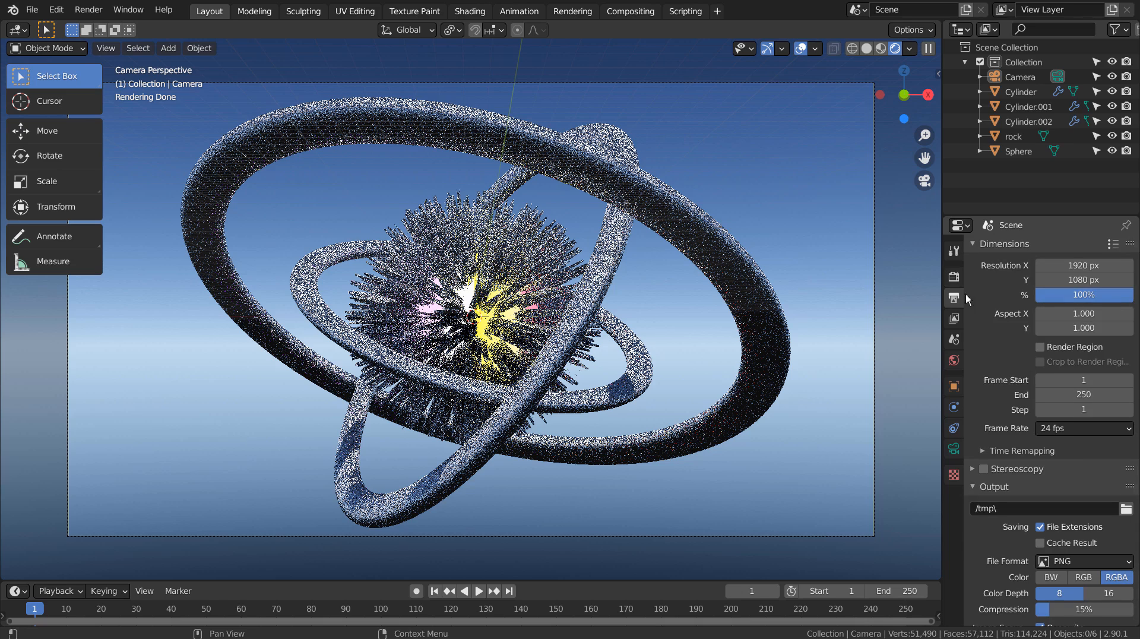
# - Check the compositing node setup from Render Layers through Denoise and Glare to Composite, and return to the 3D layout
pyautogui.click(633, 11)
pyautogui.hotkey('ctrl', 'space')
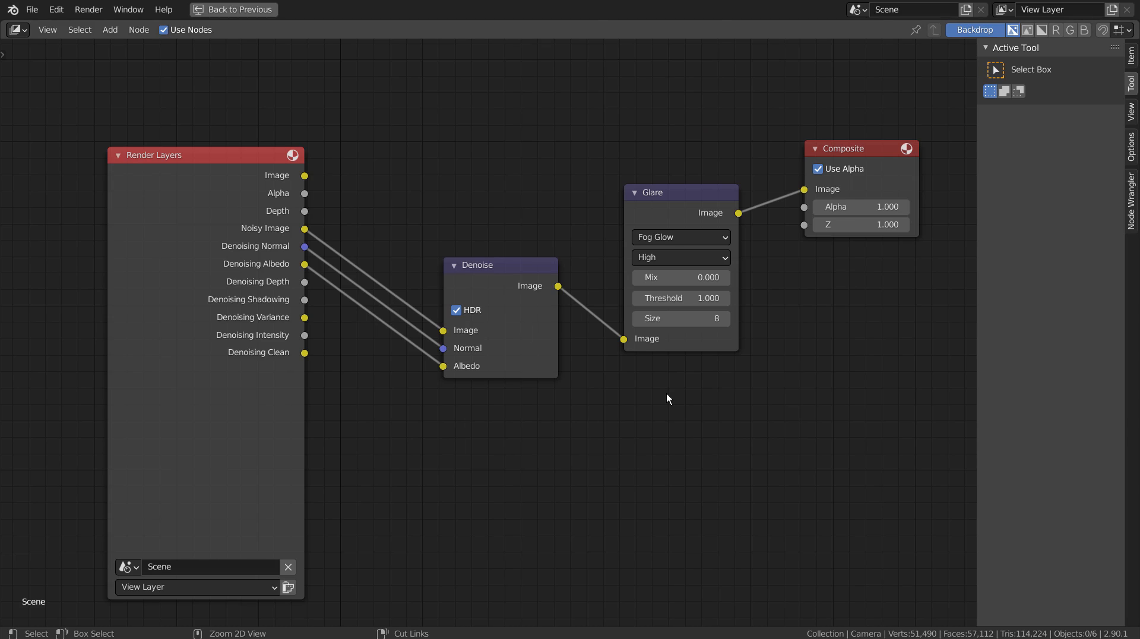
pyautogui.hotkey('ctrl', 'space')
pyautogui.click(209, 11)
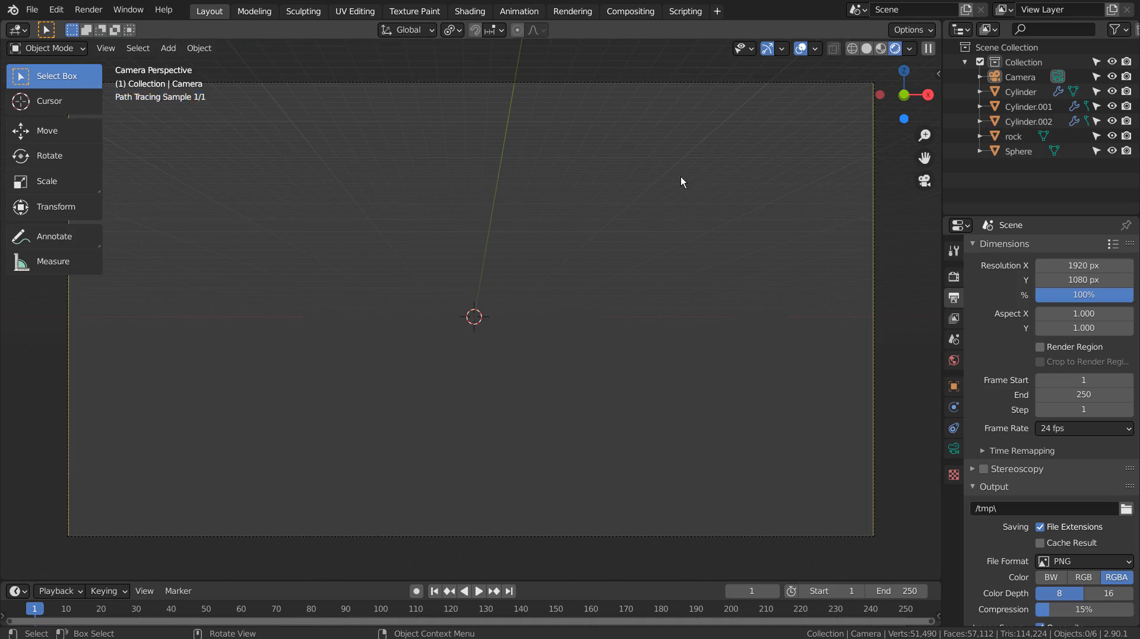
# - Apply the Subdivision modifier on the three rings Cylinder, Cylinder.001 and Cylinder.002, clear the selection and save the file
pyautogui.click(1032, 91)
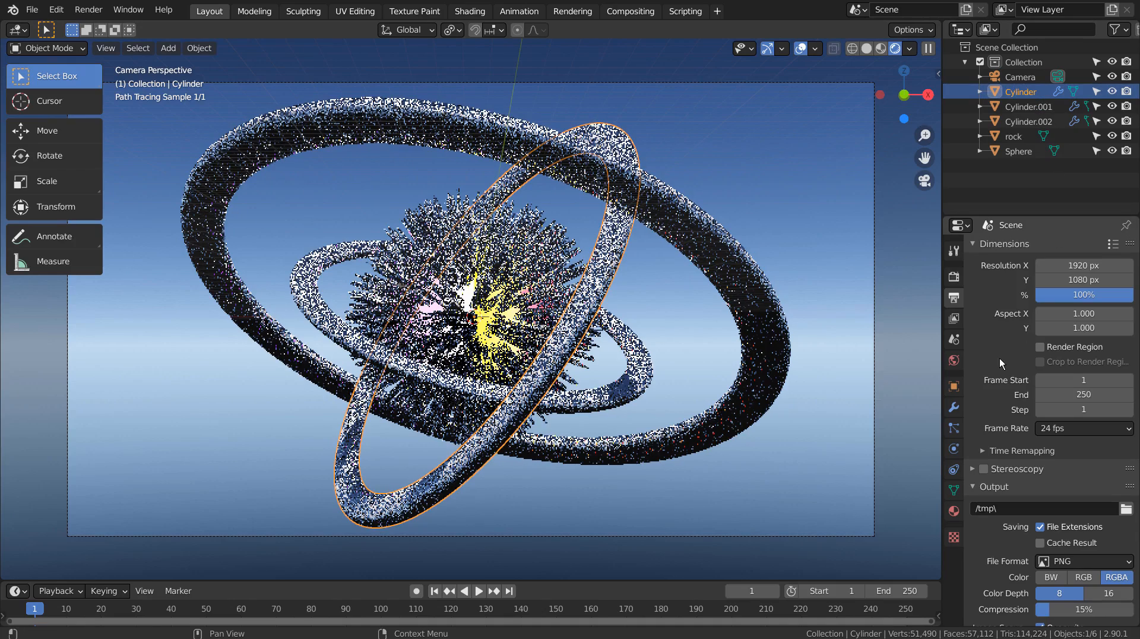
pyautogui.click(954, 407)
pyautogui.hotkey('ctrl', 'a')
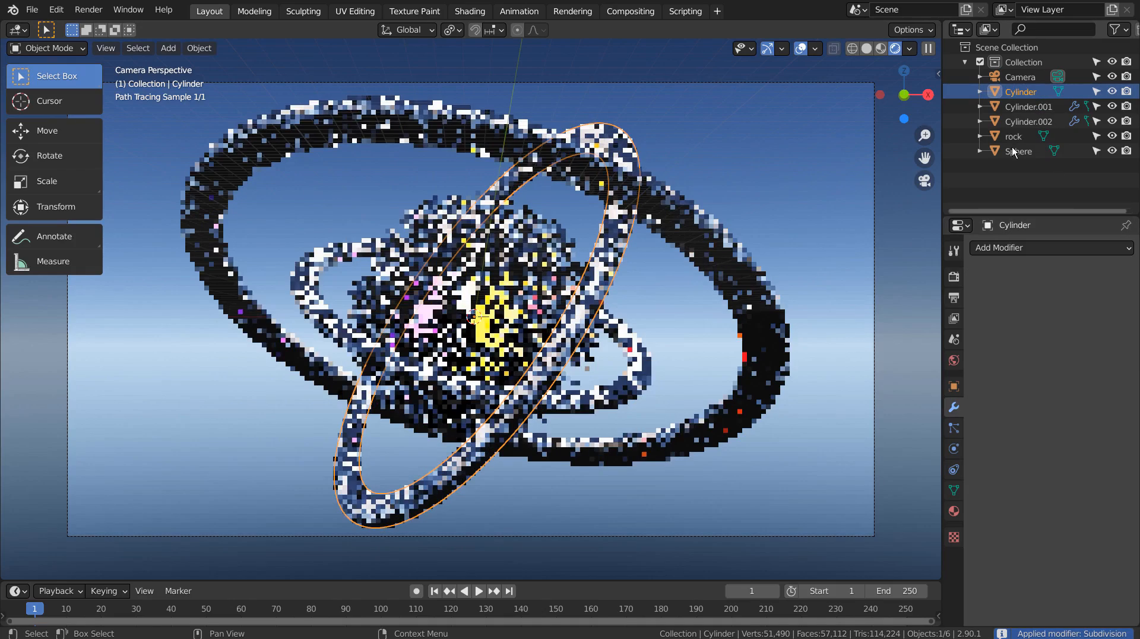
pyautogui.click(1021, 106)
pyautogui.hotkey('ctrl', 'a')
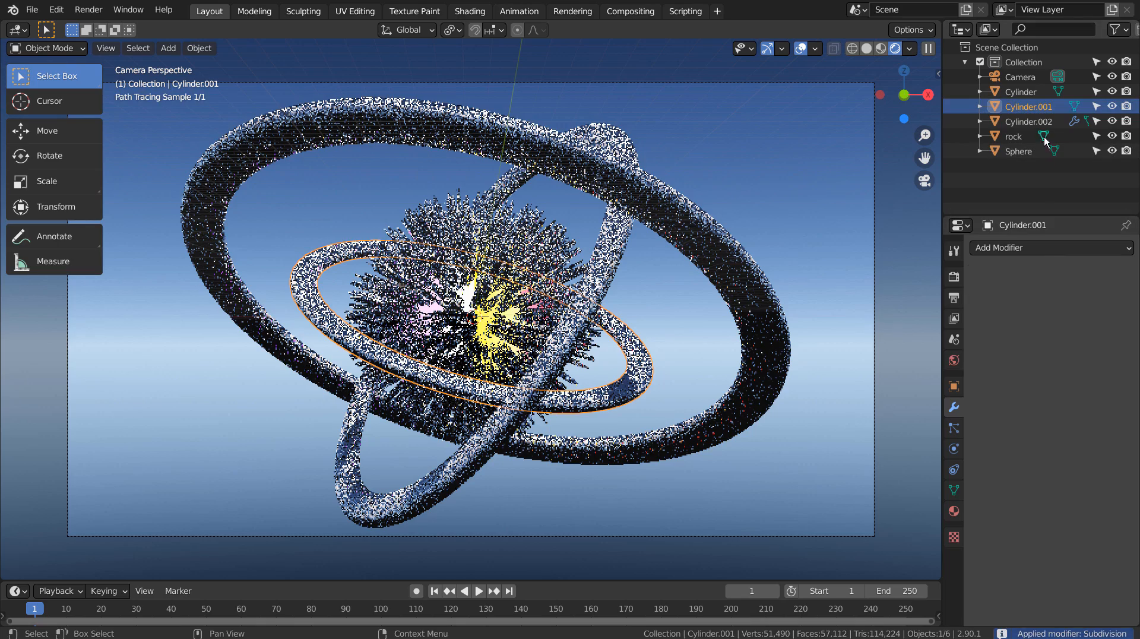
pyautogui.click(1041, 124)
pyautogui.hotkey('ctrl', 'a')
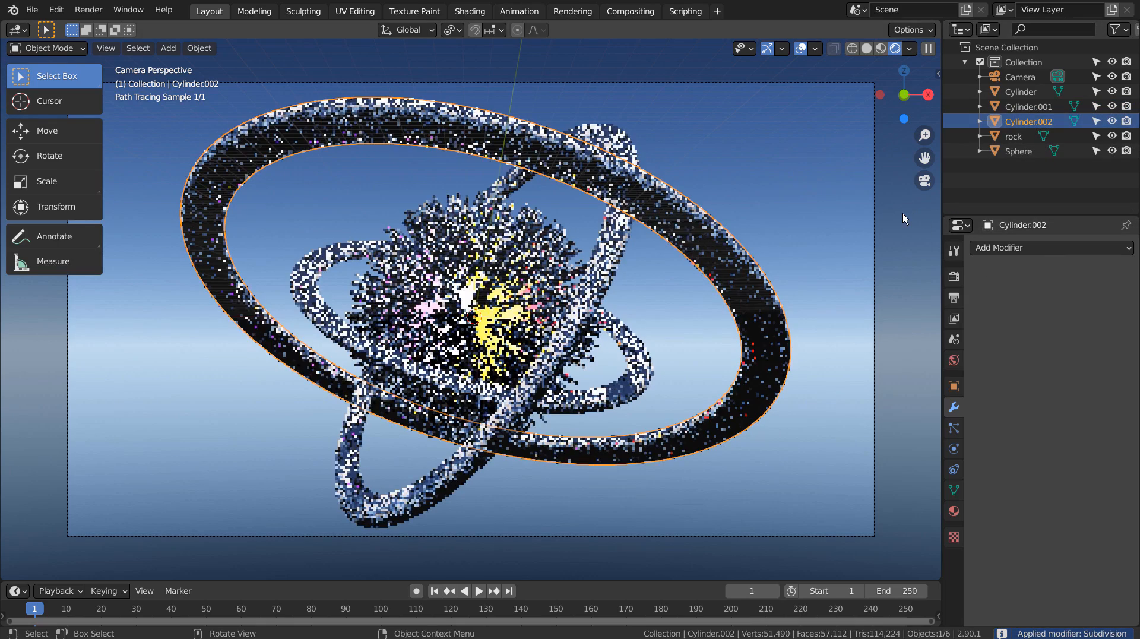
pyautogui.click(827, 216)
pyautogui.hotkey('ctrl', 's')
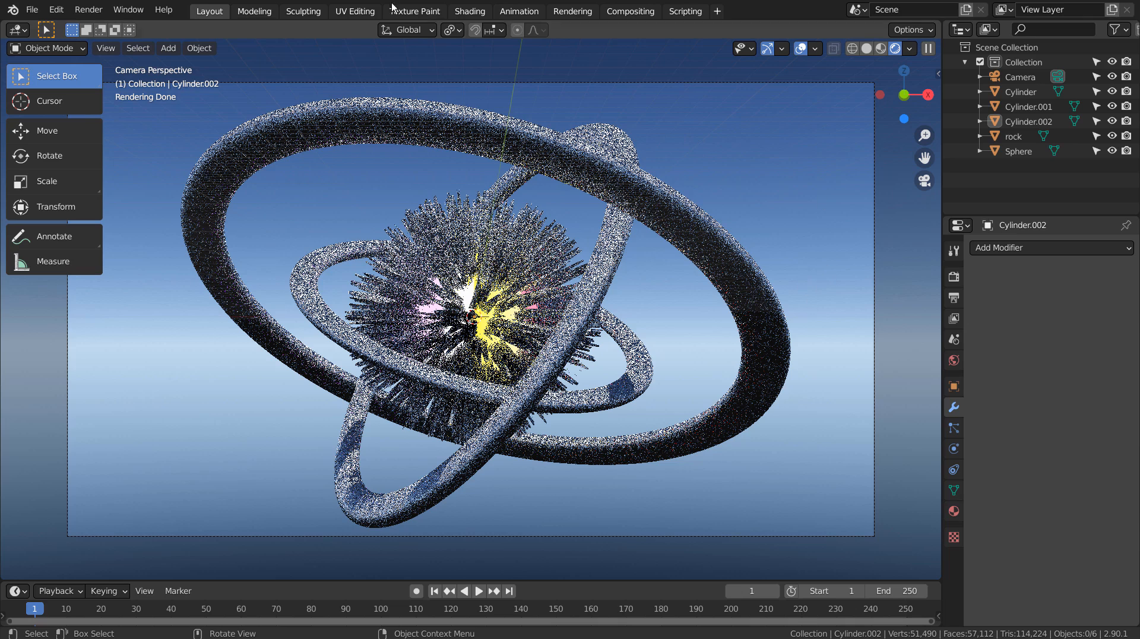
# - Switch the viewport to solid shading and, with nothing selected, render the final image from the camera
pyautogui.click(867, 48)
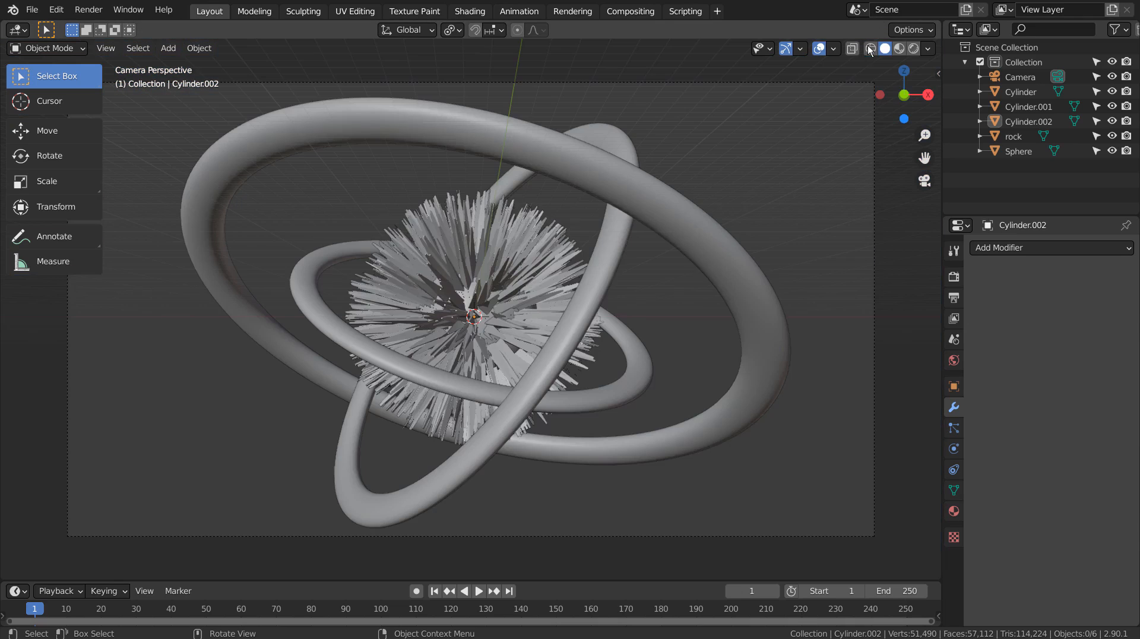
pyautogui.click(869, 154)
pyautogui.hotkey('alt', 'a')
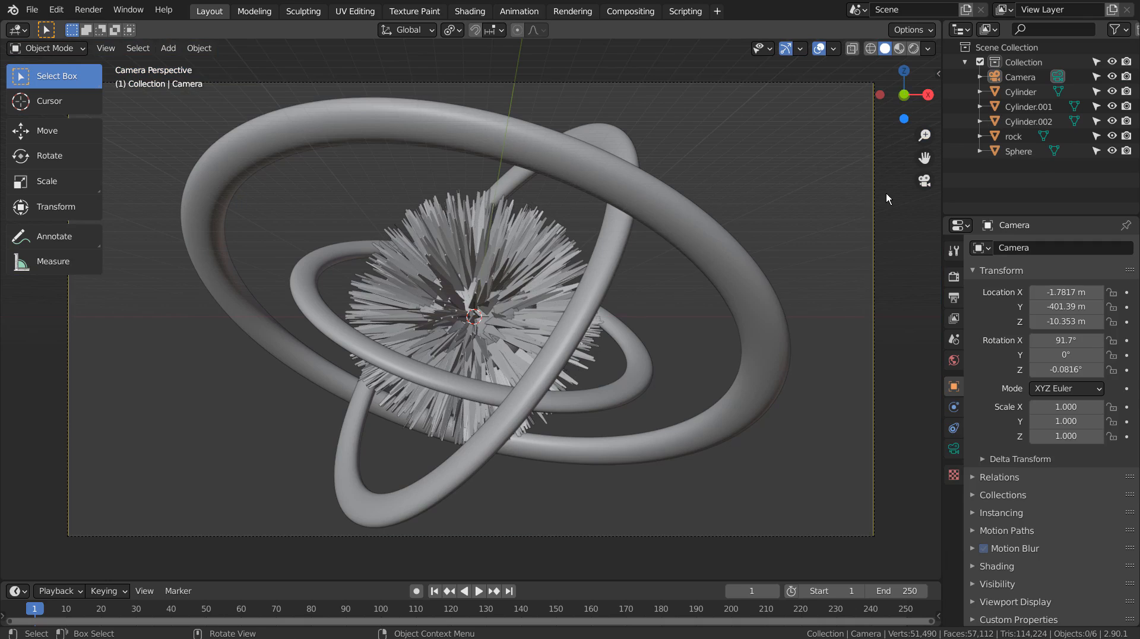
pyautogui.press('F12')
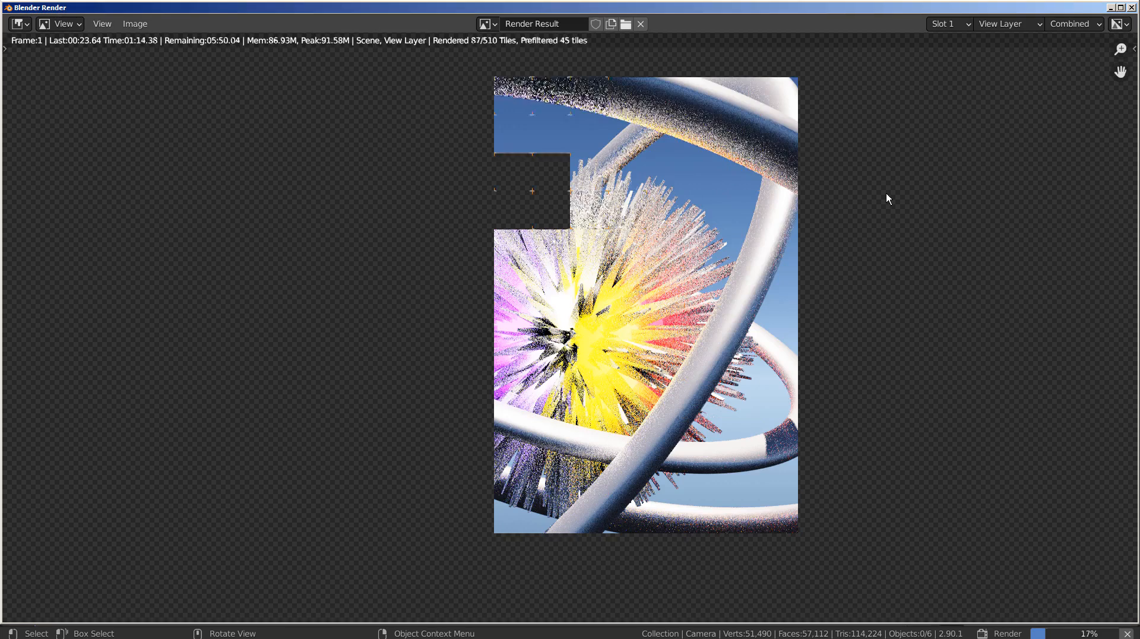